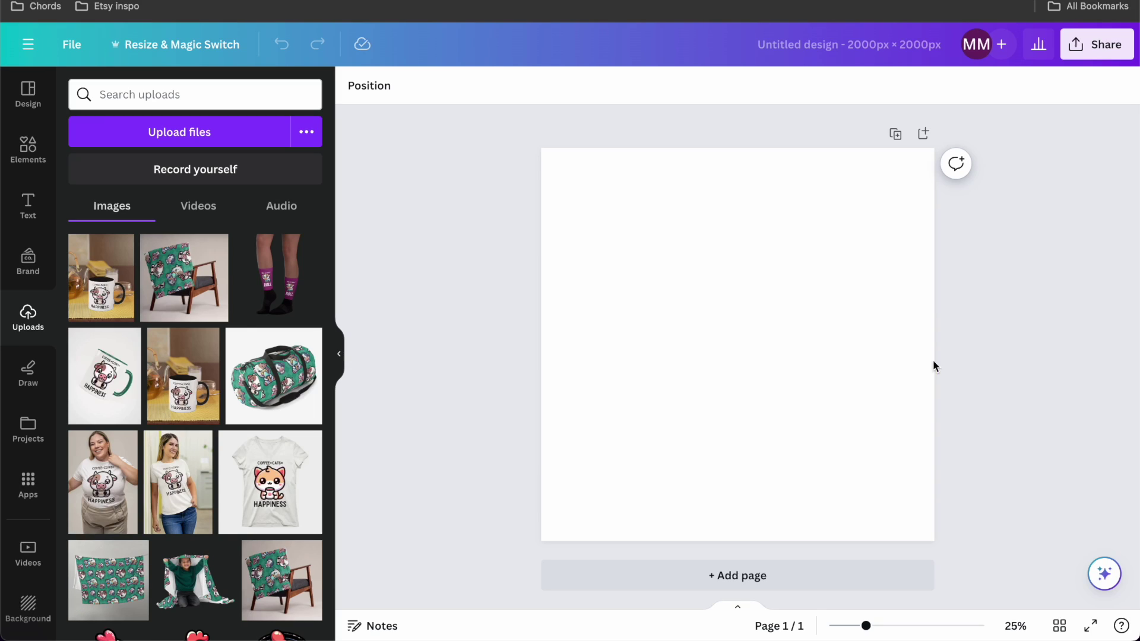
# Add the roller-skating parrot sticker from Uploads to the page.
pyautogui.scroll(-10, 252, 443)
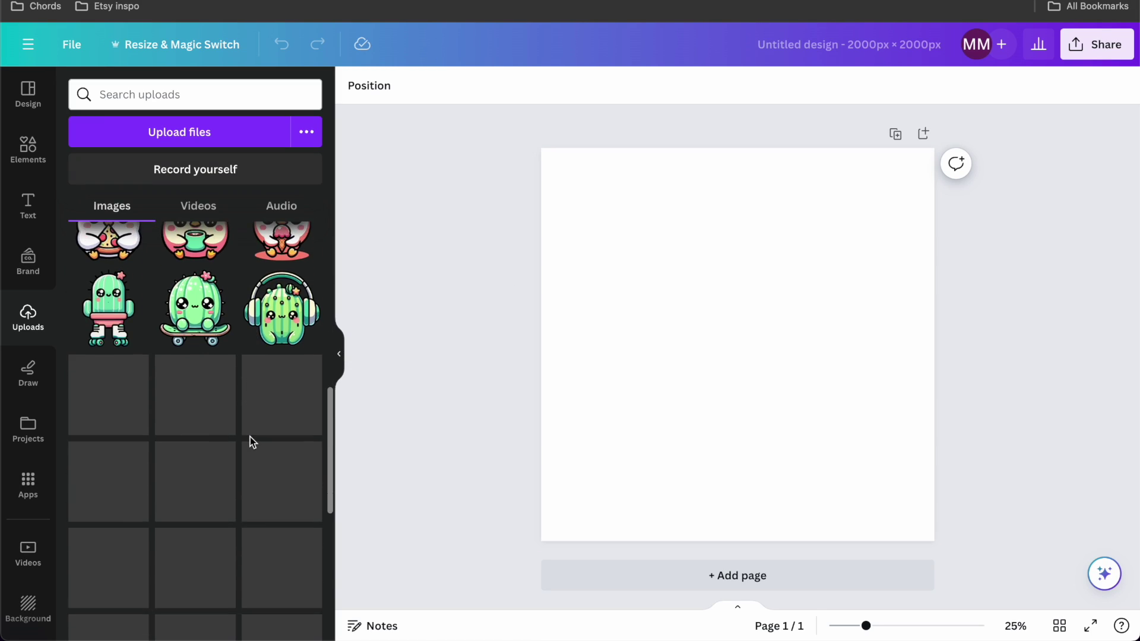
pyautogui.scroll(-6, 248, 416)
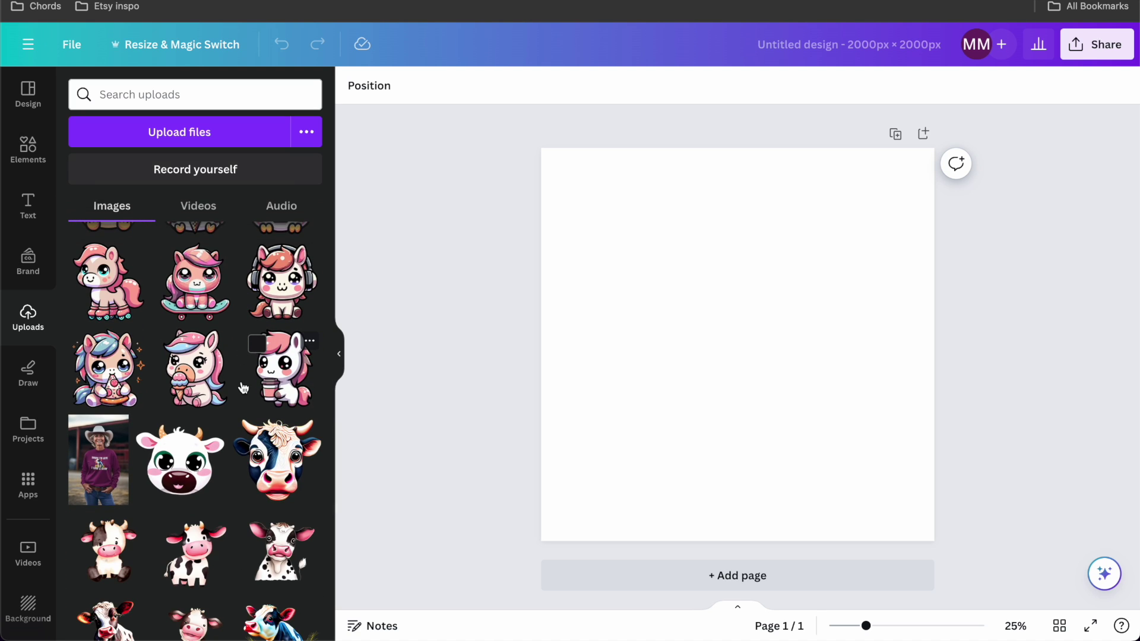
pyautogui.scroll(-10, 244, 387)
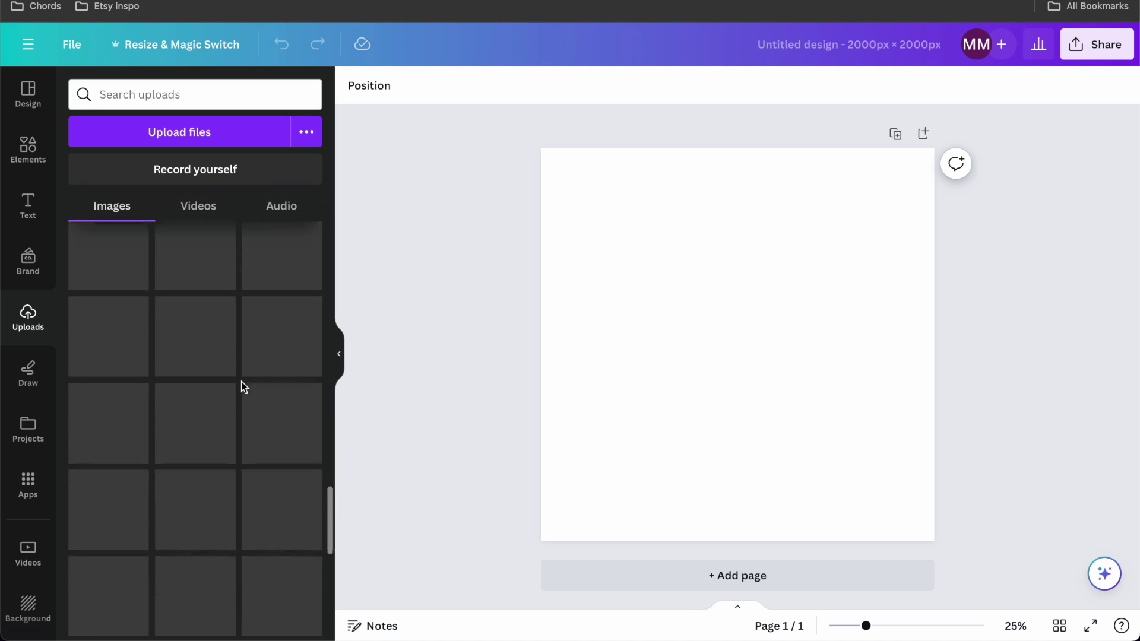
pyautogui.scroll(-3, 244, 387)
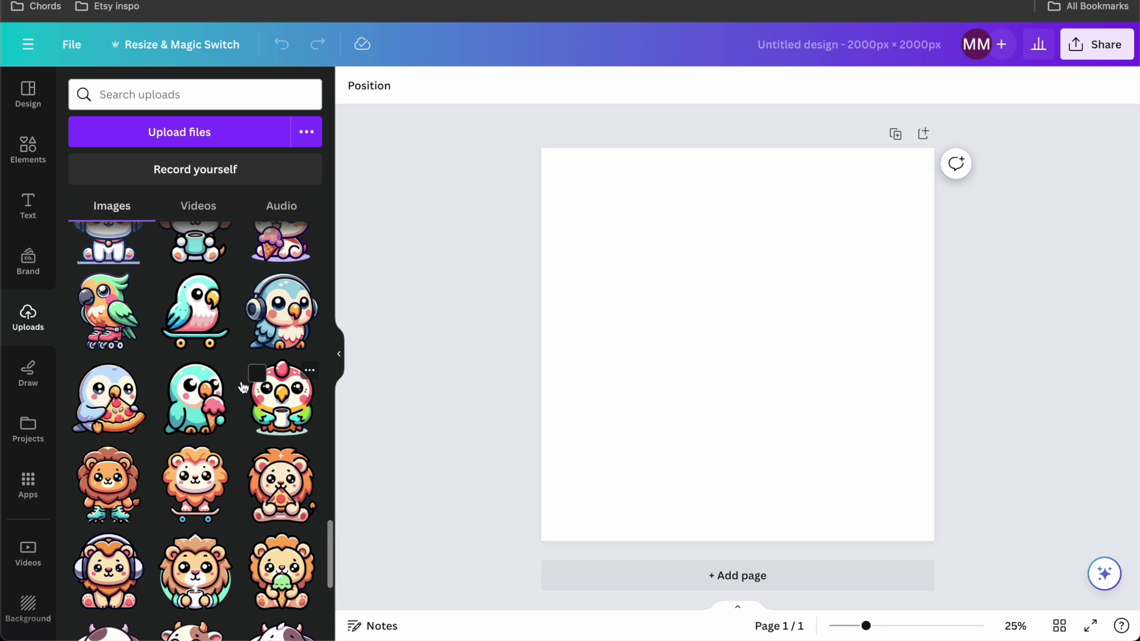
pyautogui.click(108, 311)
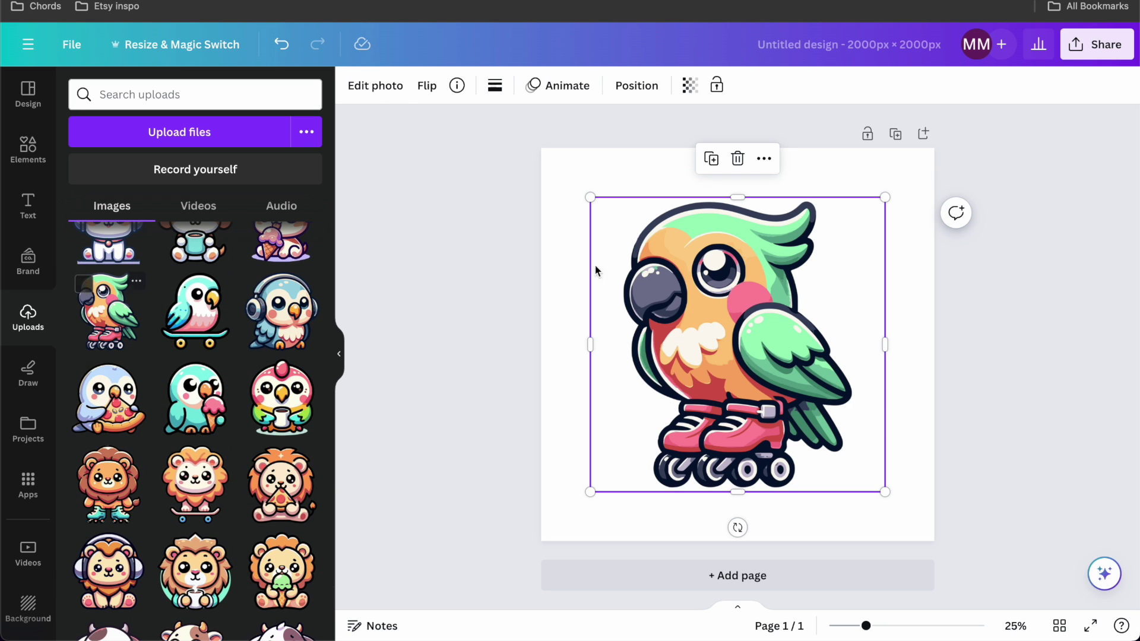
# Recolour the parrot's green feathers to vivid blue with Hue 52 and Saturation 100.
pyautogui.click(373, 89)
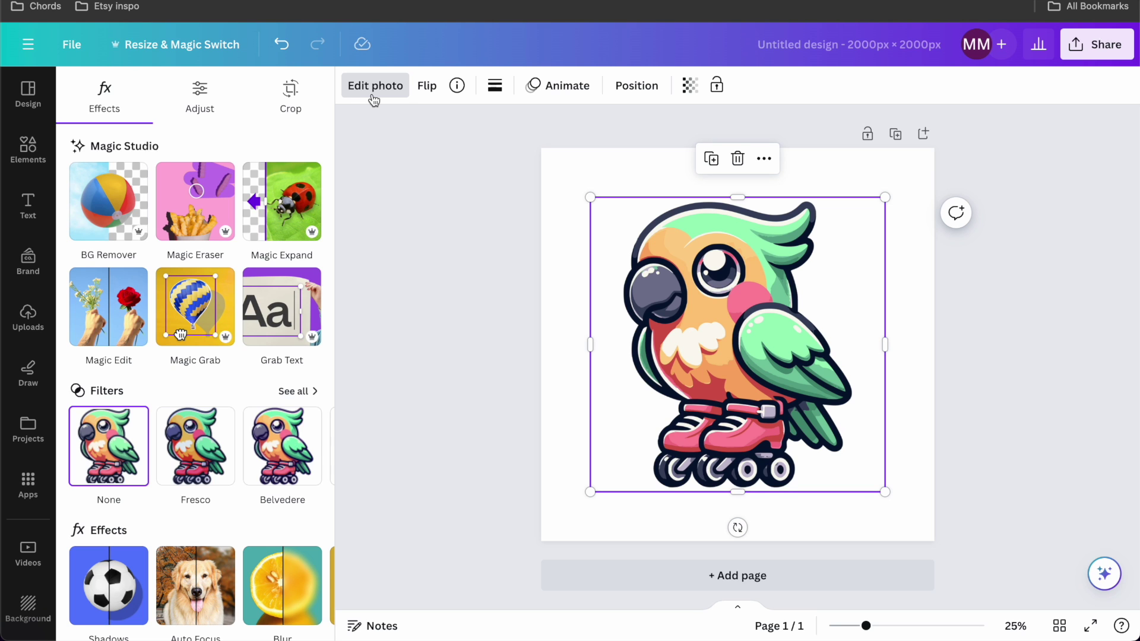
pyautogui.click(199, 95)
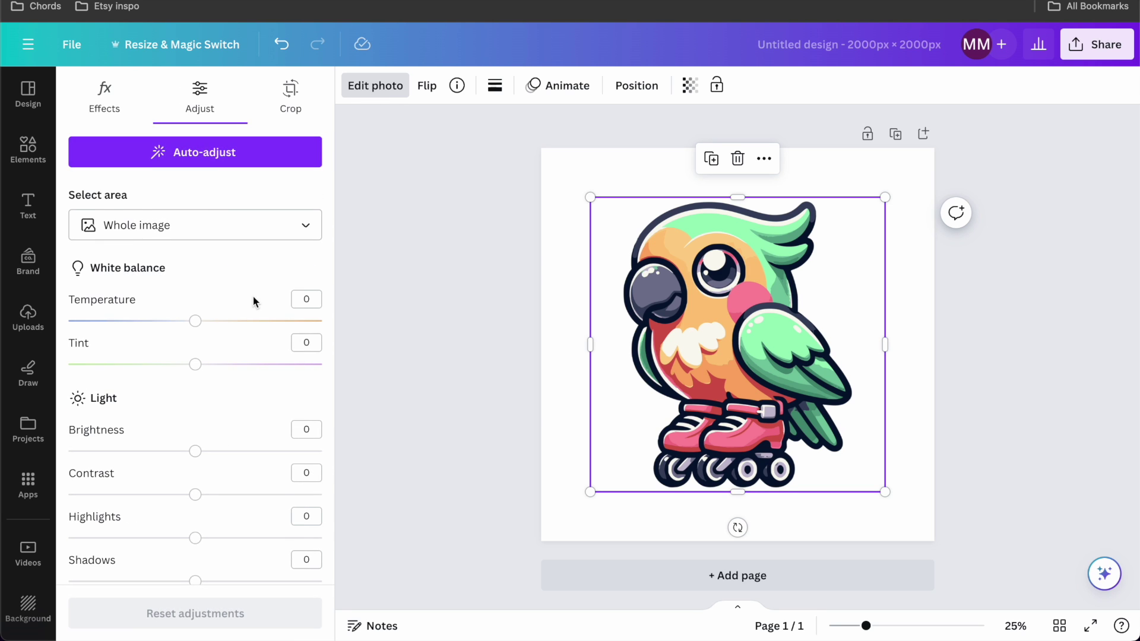
pyautogui.scroll(-1, 253, 297)
pyautogui.moveTo(198, 289)
pyautogui.mouseDown()
pyautogui.moveTo(310, 288)
pyautogui.moveTo(139, 289)
pyautogui.moveTo(238, 295)
pyautogui.moveTo(301, 283)
pyautogui.moveTo(186, 285)
pyautogui.moveTo(195, 286)
pyautogui.mouseUp()
pyautogui.moveTo(203, 330)
pyautogui.mouseDown()
pyautogui.moveTo(390, 333)
pyautogui.moveTo(92, 328)
pyautogui.moveTo(195, 326)
pyautogui.mouseUp()
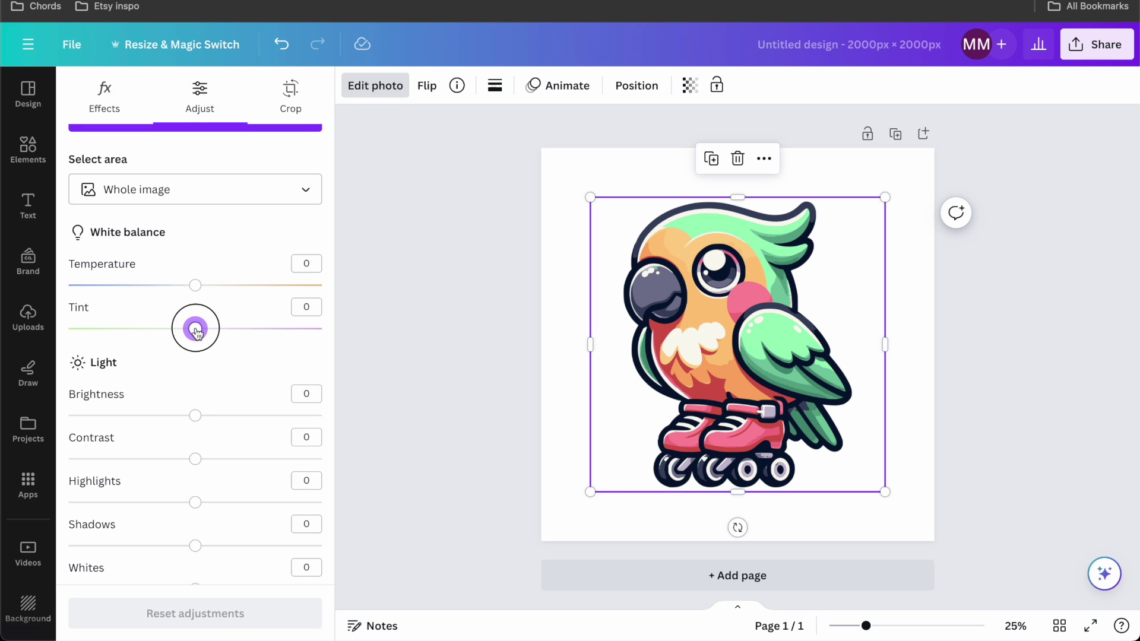
pyautogui.scroll(-10, 197, 409)
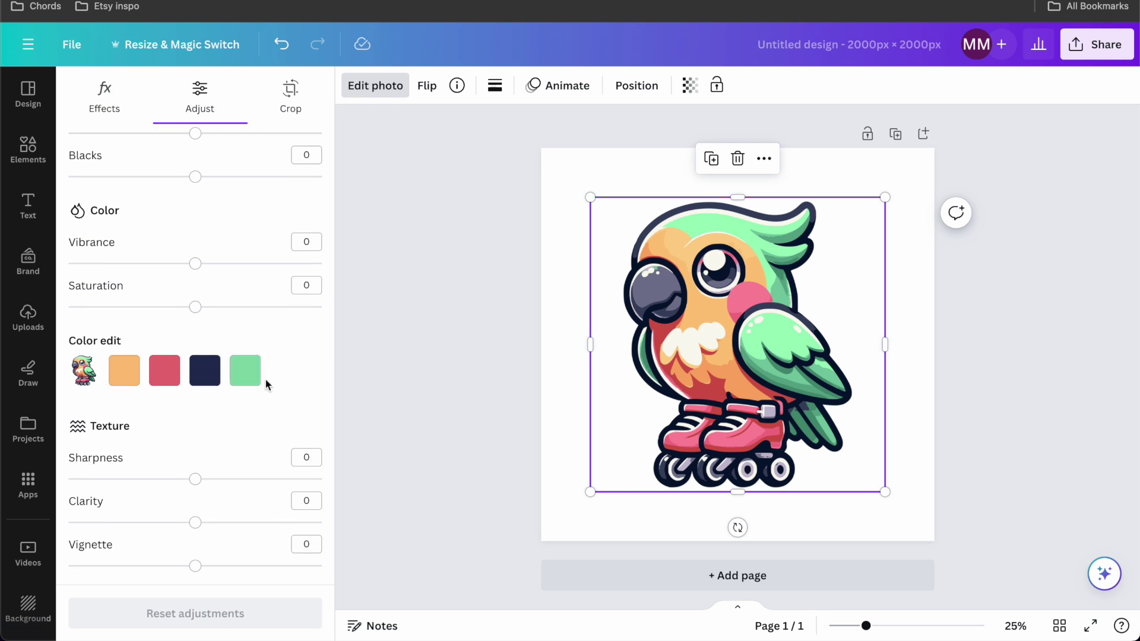
pyautogui.click(247, 373)
pyautogui.moveTo(195, 443); pyautogui.dragTo(262, 445)
pyautogui.moveTo(195, 490); pyautogui.dragTo(346, 496)
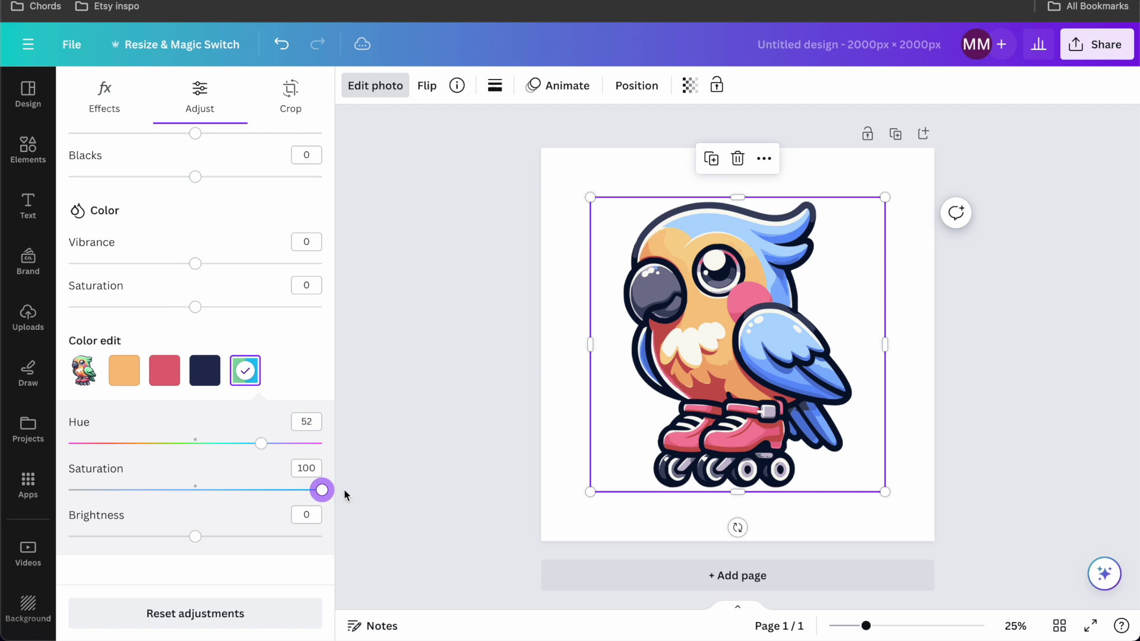
pyautogui.click(479, 370)
pyautogui.click(423, 380)
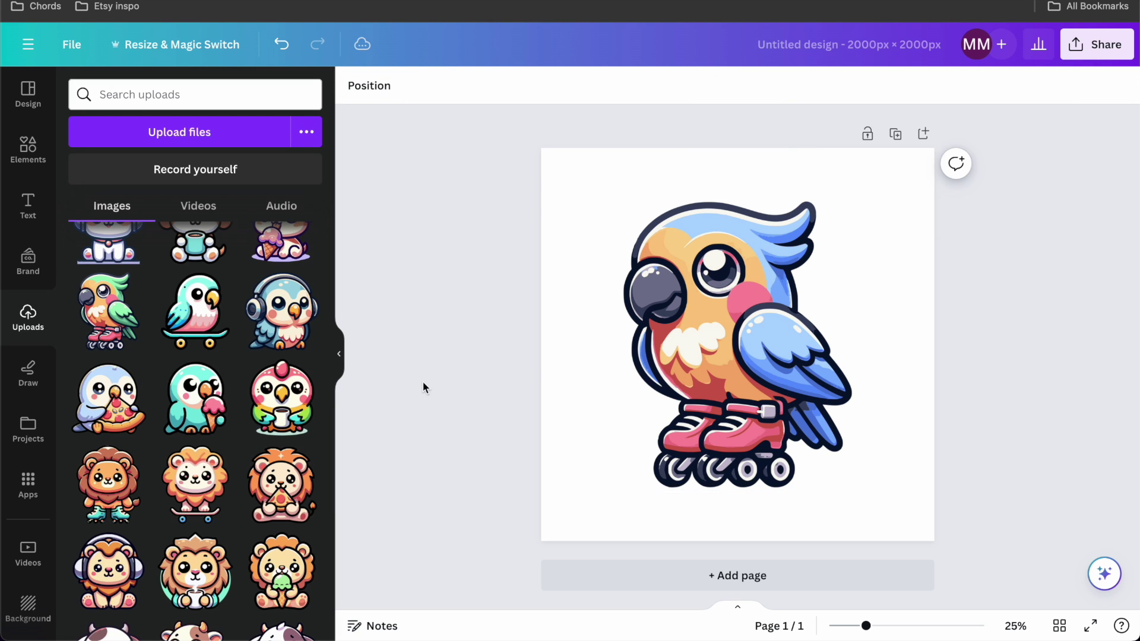
# Add a smaller green parrot top-left, nudge the blue parrot up-right, and duplicate the small one.
pyautogui.click(104, 328)
pyautogui.moveTo(873, 478); pyautogui.dragTo(695, 300)
pyautogui.click(793, 347)
pyautogui.moveTo(793, 346); pyautogui.dragTo(858, 315)
pyautogui.click(623, 235)
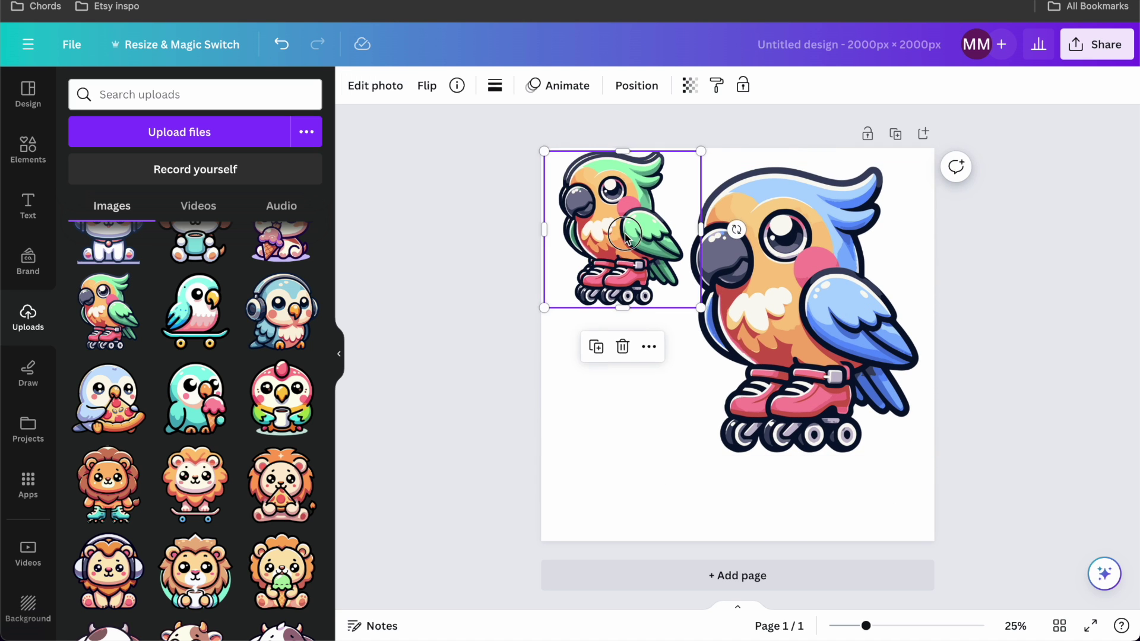
pyautogui.press('super+d')
# On the copy, darken the navy outlines fully and turn the red skates and cheeks purple.
pyautogui.click(374, 85)
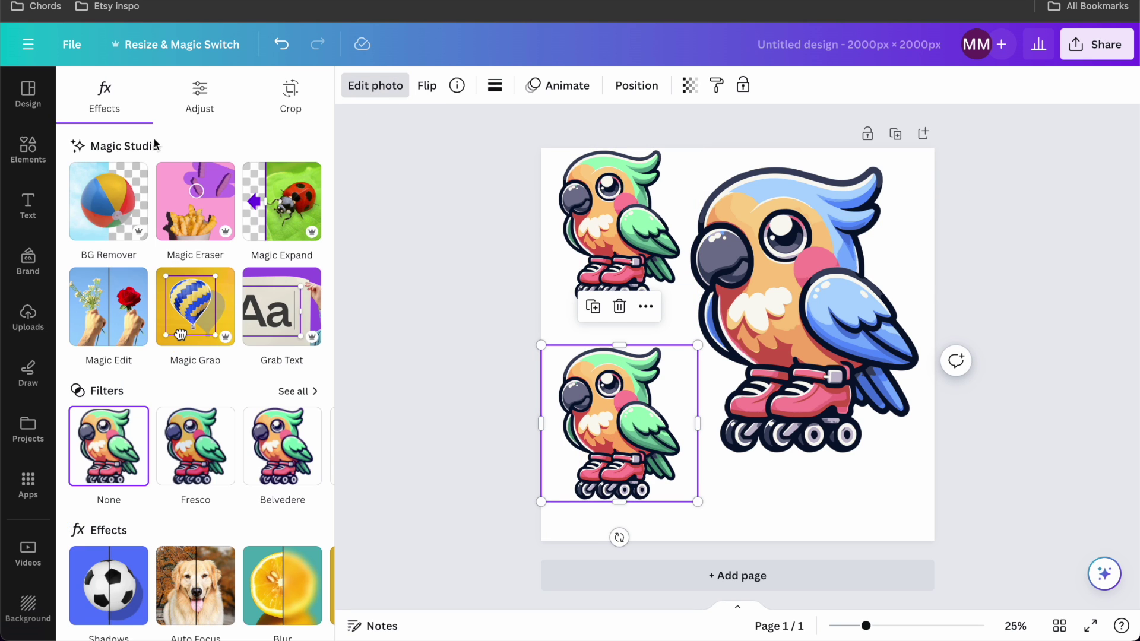
pyautogui.click(194, 100)
pyautogui.scroll(-10, 240, 406)
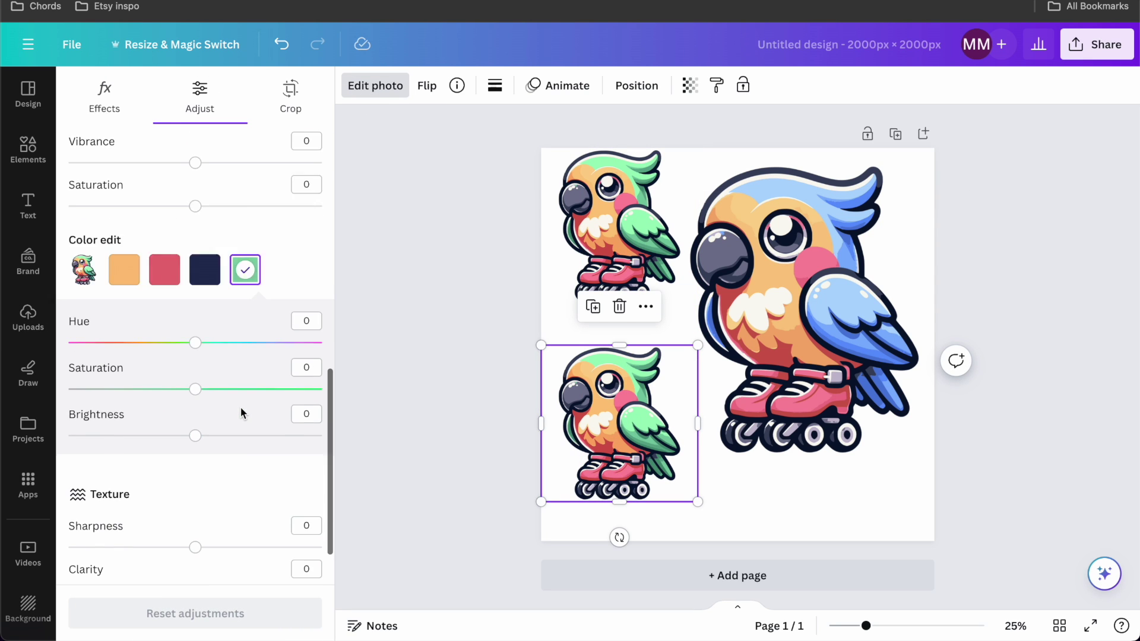
pyautogui.scroll(2, 240, 406)
pyautogui.click(205, 364)
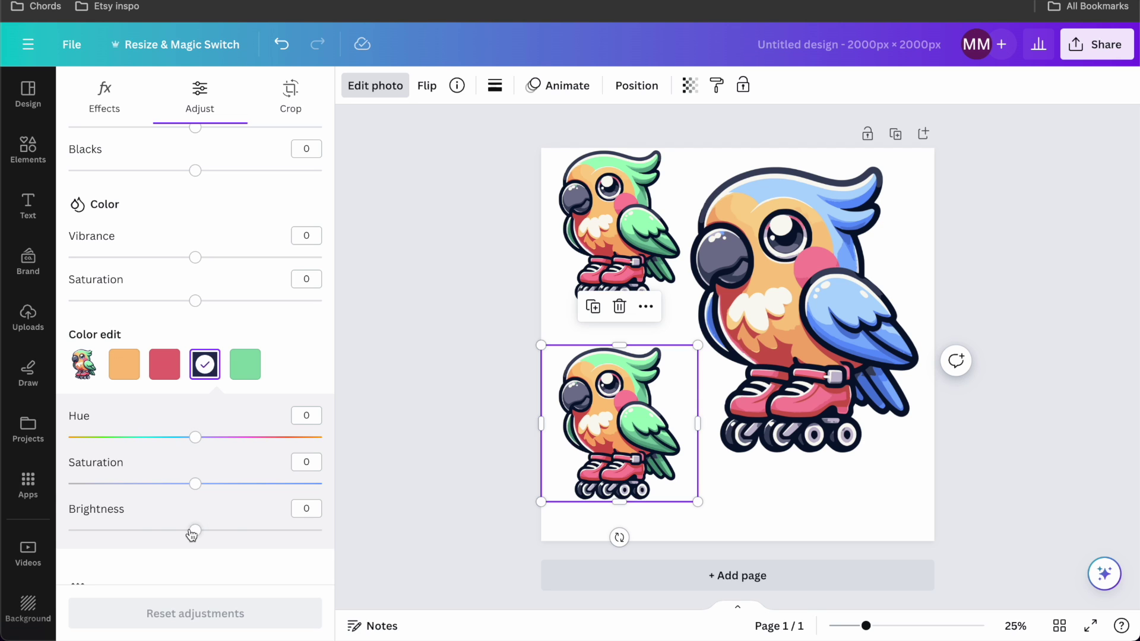
pyautogui.moveTo(195, 533); pyautogui.dragTo(68, 530)
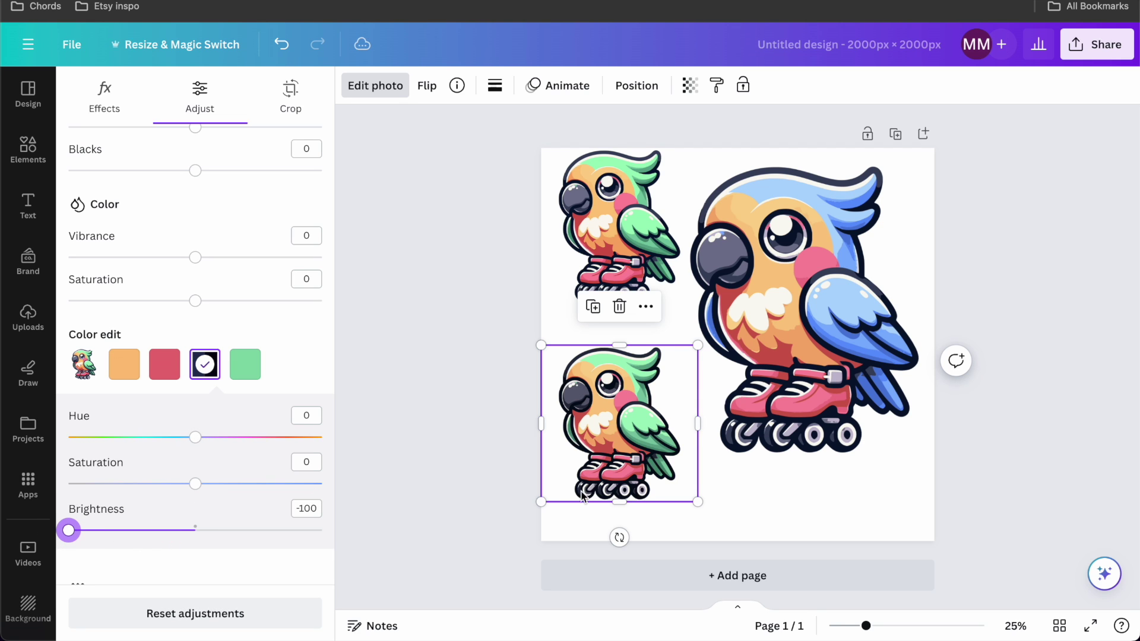
pyautogui.scroll(2, 582, 498)
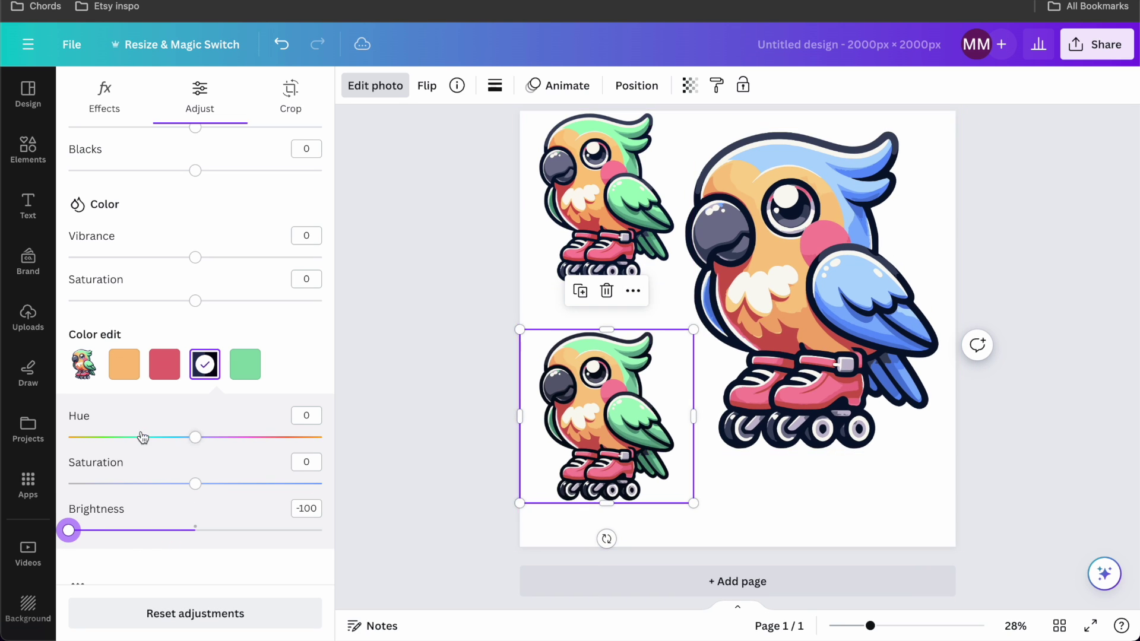
pyautogui.click(165, 364)
pyautogui.moveTo(195, 450); pyautogui.dragTo(163, 449)
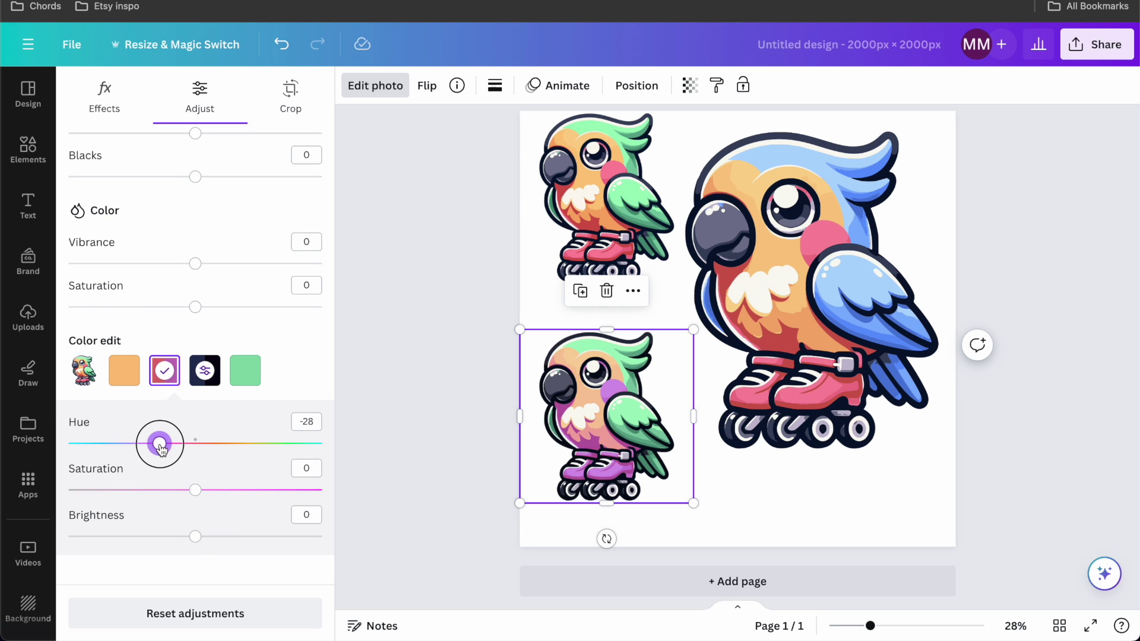
# Shift the copy's orange body hue and make its green wings a lighter, more saturated orange.
pyautogui.click(129, 384)
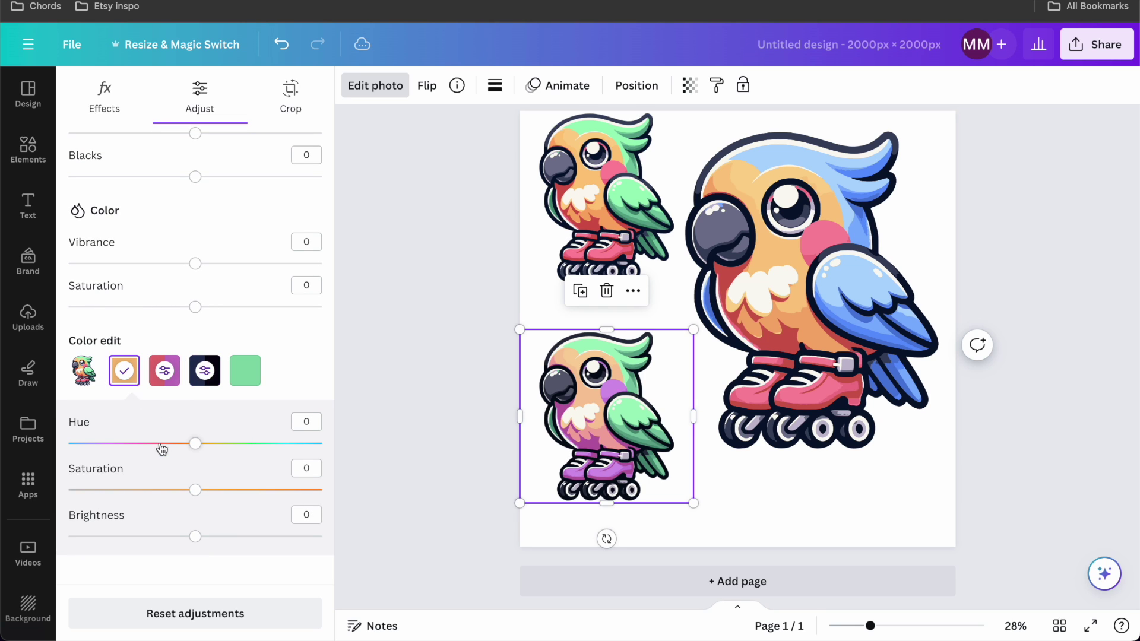
pyautogui.moveTo(196, 451); pyautogui.dragTo(131, 444)
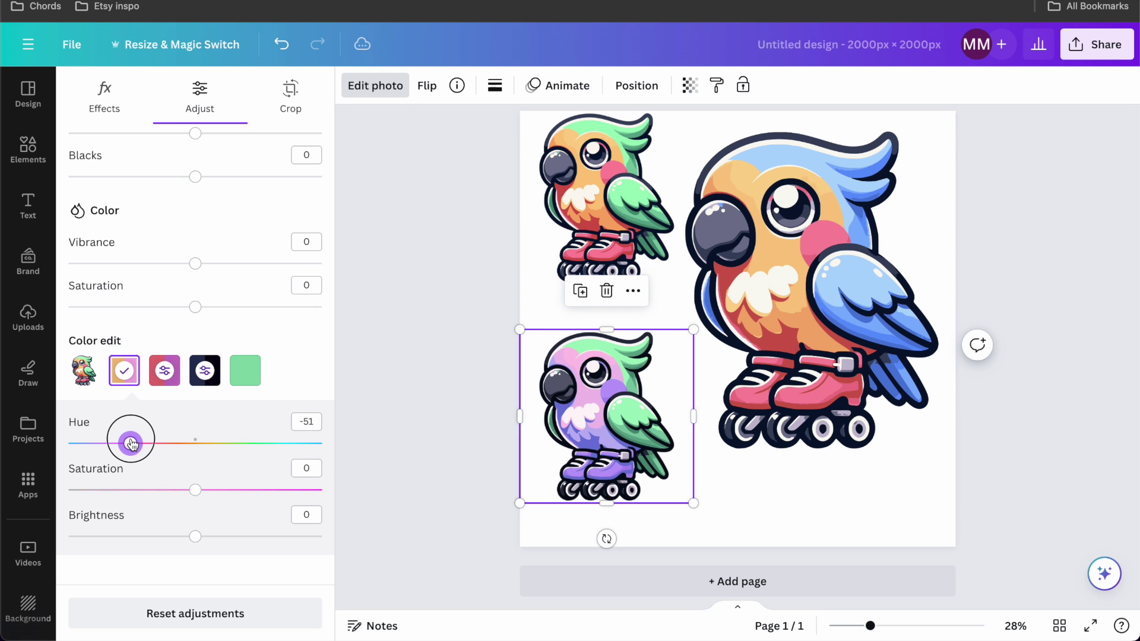
pyautogui.click(249, 388)
pyautogui.moveTo(205, 447); pyautogui.dragTo(113, 444)
pyautogui.moveTo(201, 491); pyautogui.dragTo(325, 490)
pyautogui.moveTo(197, 541); pyautogui.dragTo(229, 541)
pyautogui.click(466, 367)
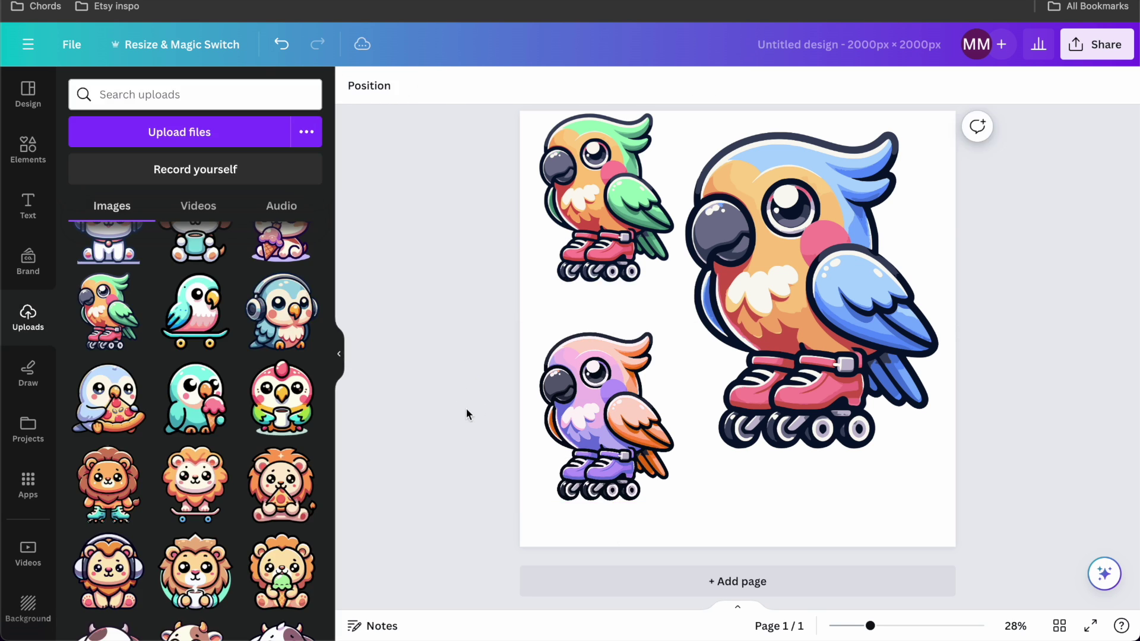
pyautogui.click(596, 216)
pyautogui.click(624, 441)
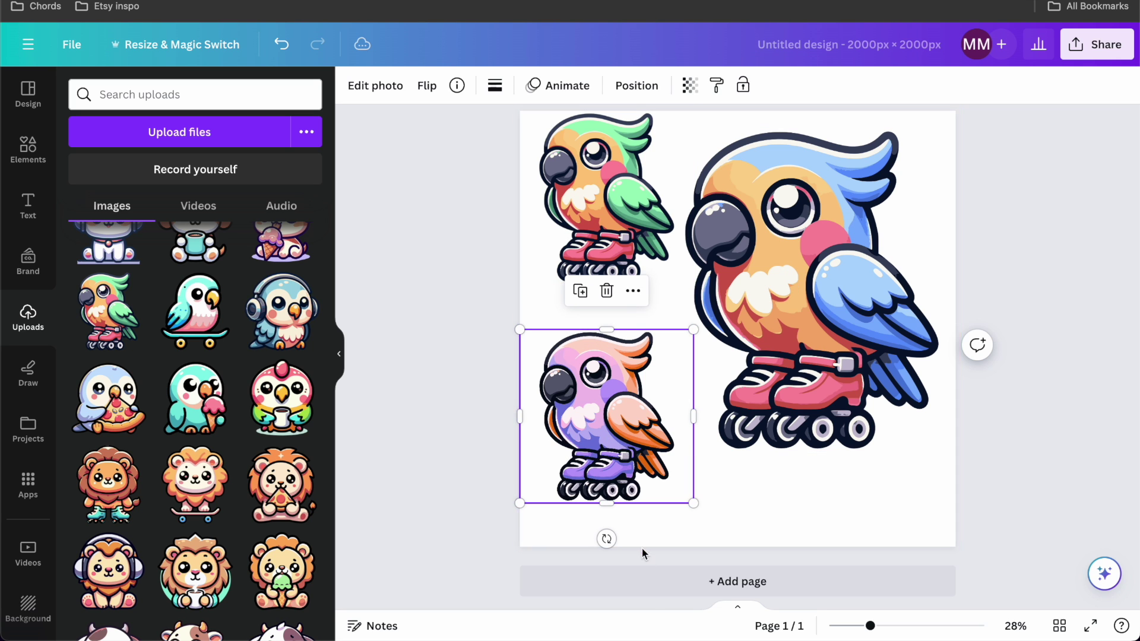
# Add a second page holding the cow T-shirt model photo.
pyautogui.click(649, 589)
pyautogui.scroll(5, 153, 454)
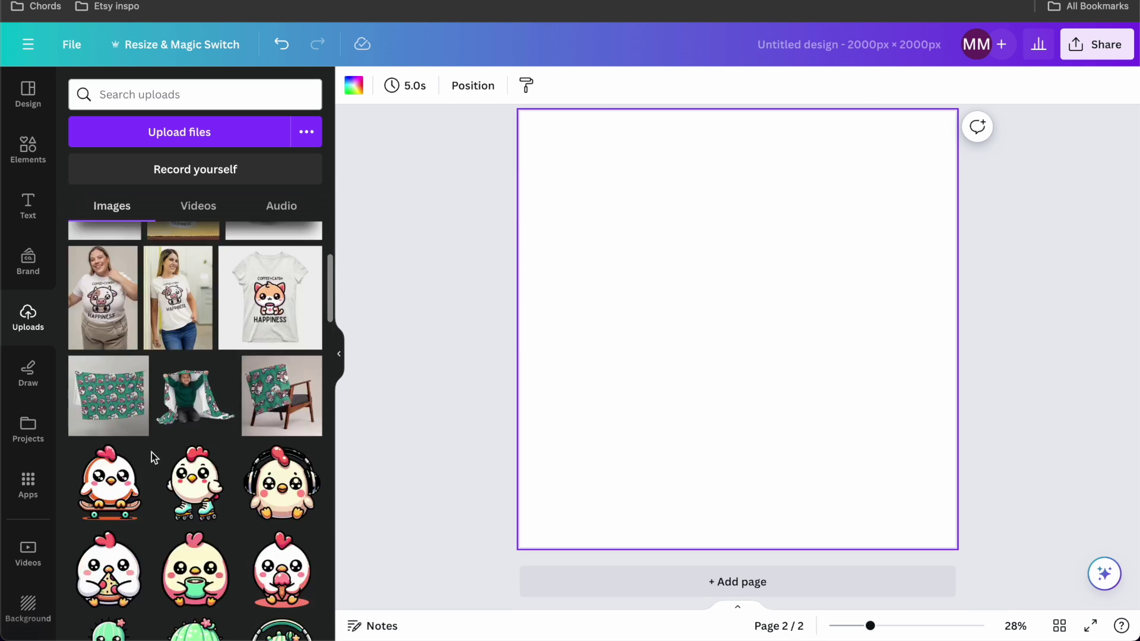
pyautogui.scroll(2, 151, 452)
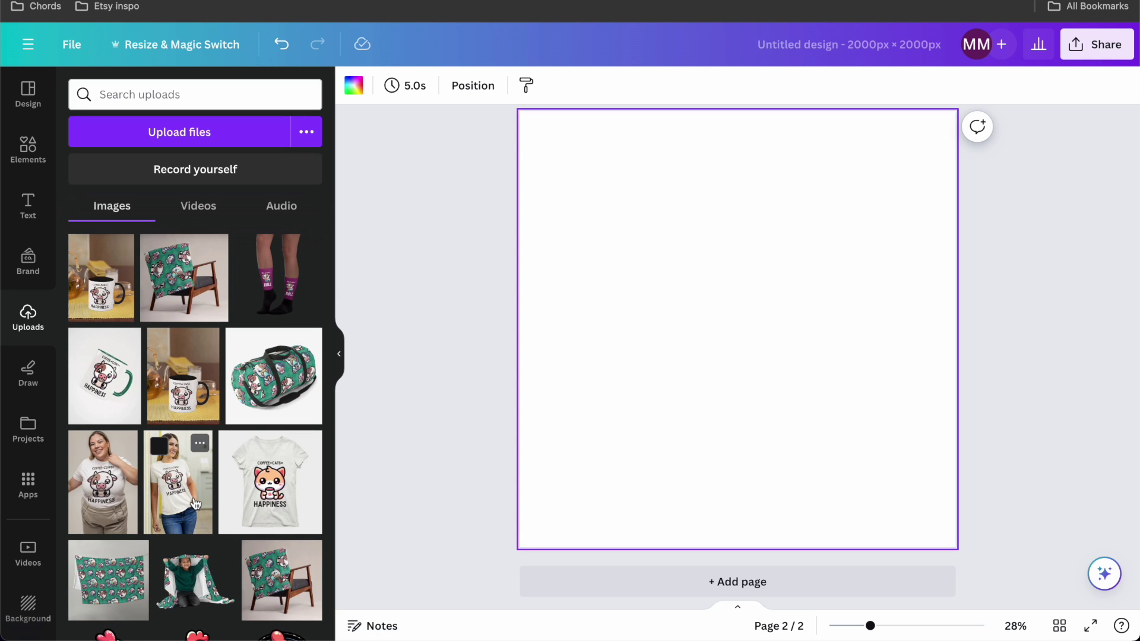
pyautogui.click(188, 500)
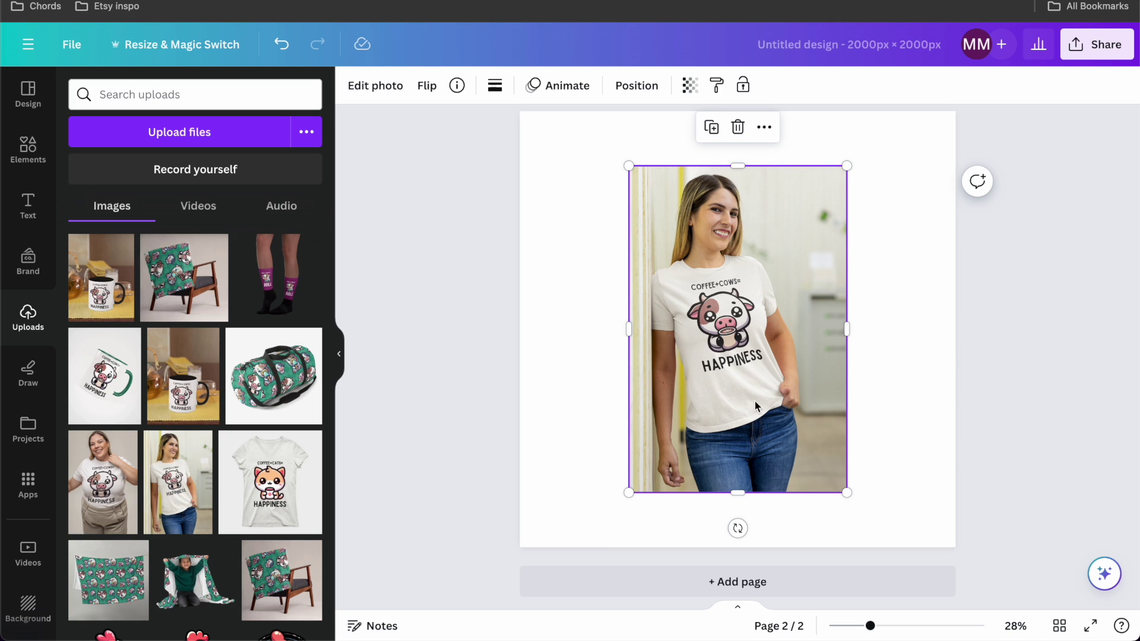
# Pick the jeans' navy swatch in Color edit and try shifting its hue toward reddish-brown.
pyautogui.click(378, 90)
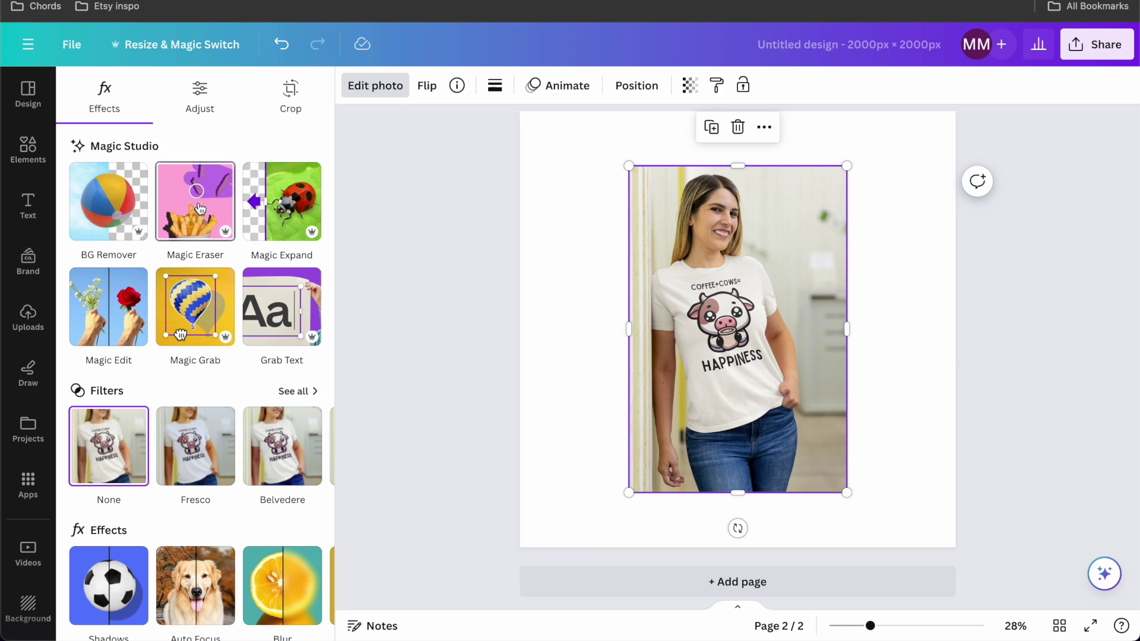
pyautogui.click(202, 98)
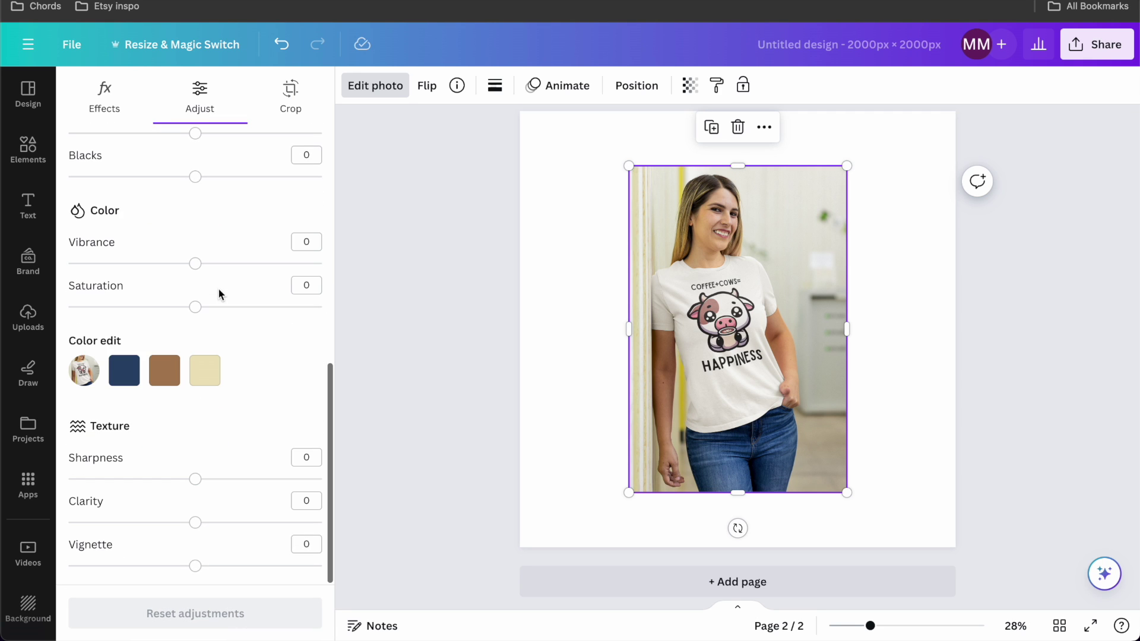
pyautogui.click(125, 370)
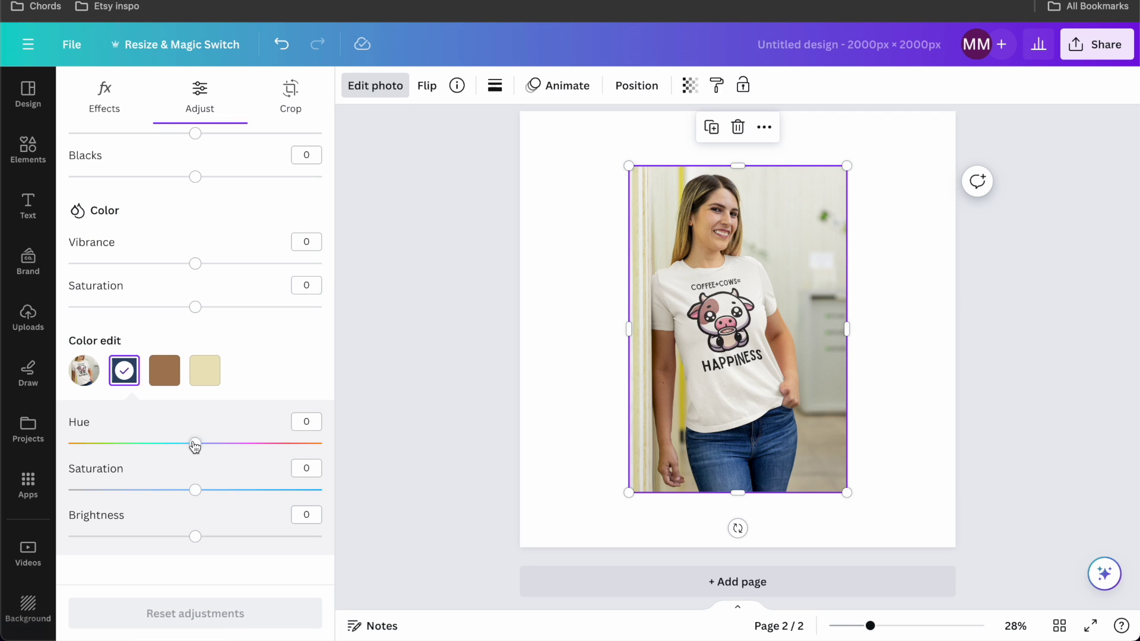
pyautogui.moveTo(195, 444); pyautogui.dragTo(315, 447)
pyautogui.scroll(5, 705, 423)
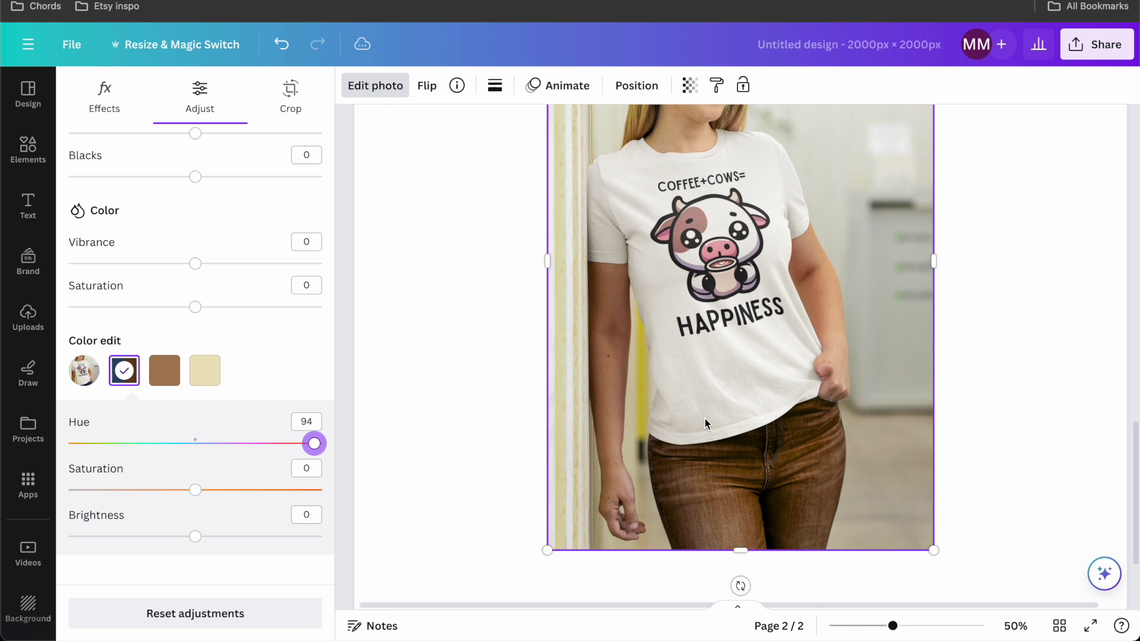
pyautogui.click(311, 445)
pyautogui.moveTo(311, 445); pyautogui.dragTo(103, 440)
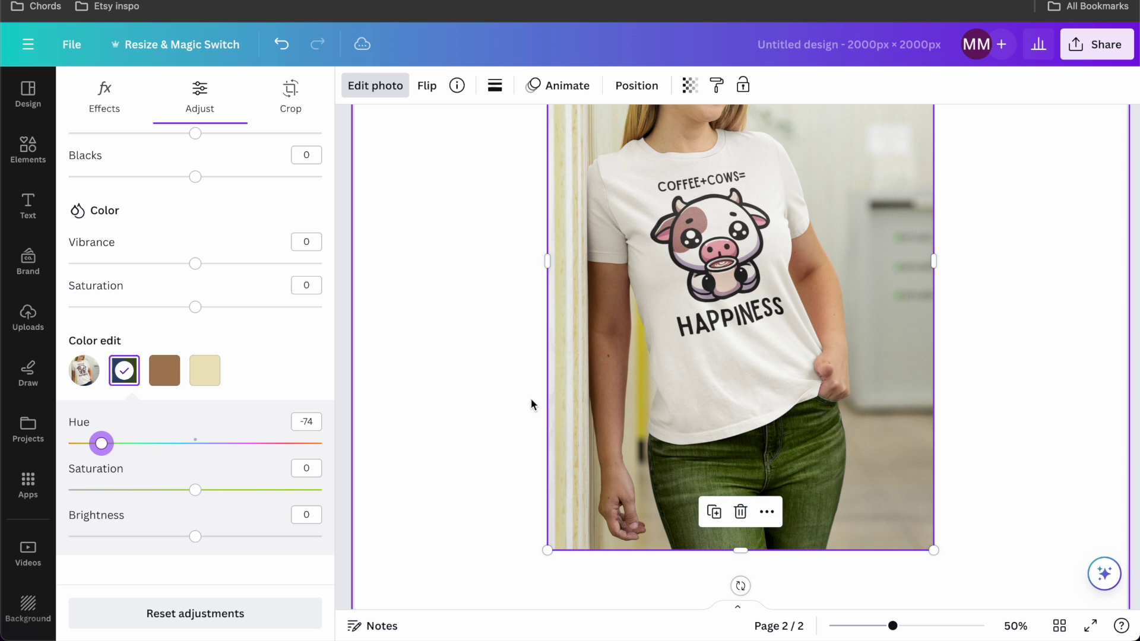
pyautogui.hotkey('ctrl', '-')
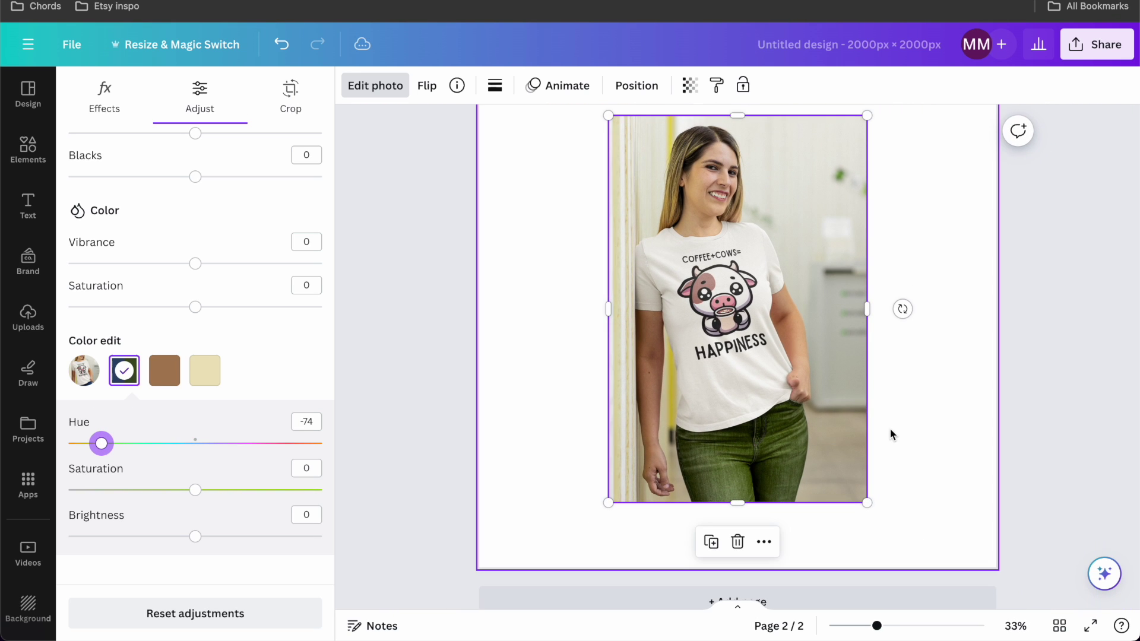
pyautogui.press('Escape')
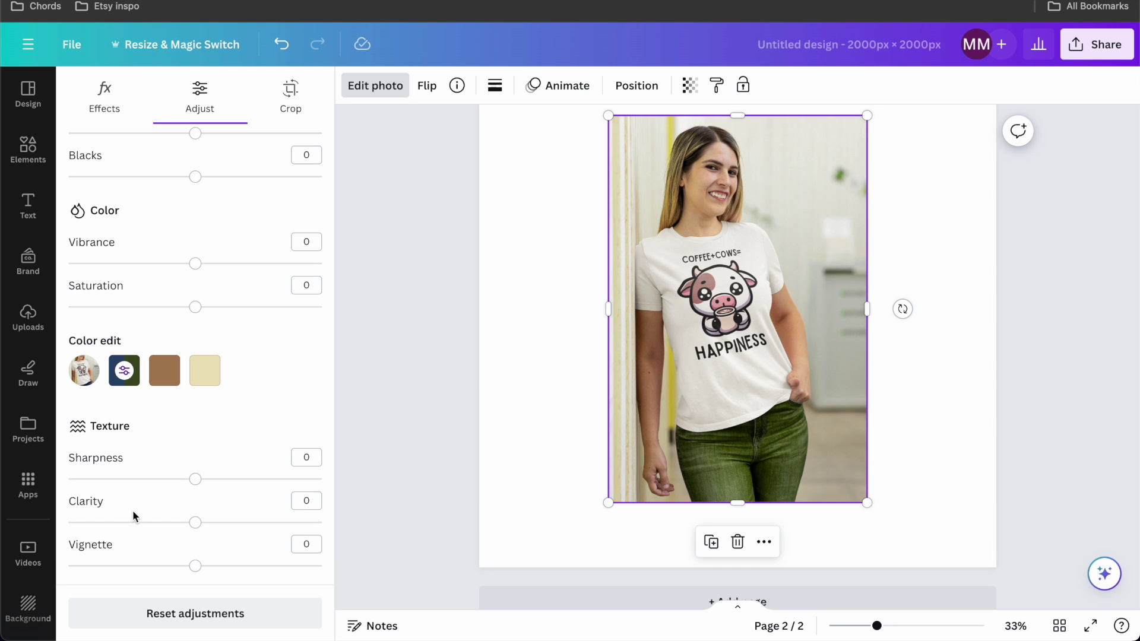
# Set the jeans to a saturated magenta with Hue 48 and Saturation 71.
pyautogui.moveTo(191, 484)
pyautogui.mouseDown()
pyautogui.moveTo(328, 490)
pyautogui.moveTo(198, 488)
pyautogui.mouseUp()
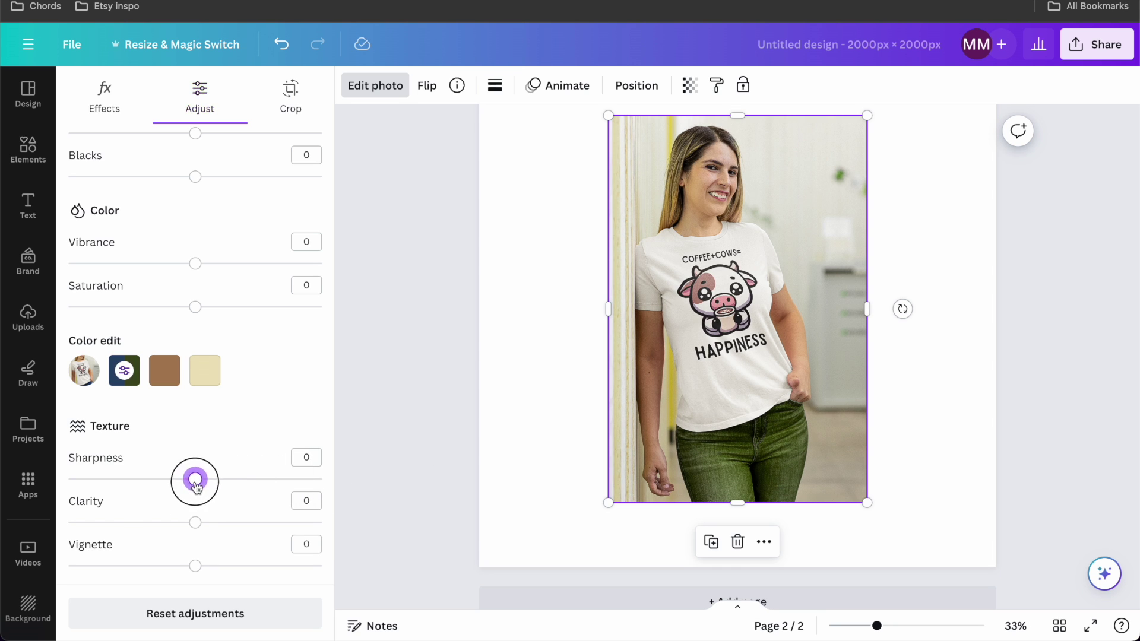
pyautogui.click(125, 373)
pyautogui.moveTo(110, 445); pyautogui.dragTo(238, 453)
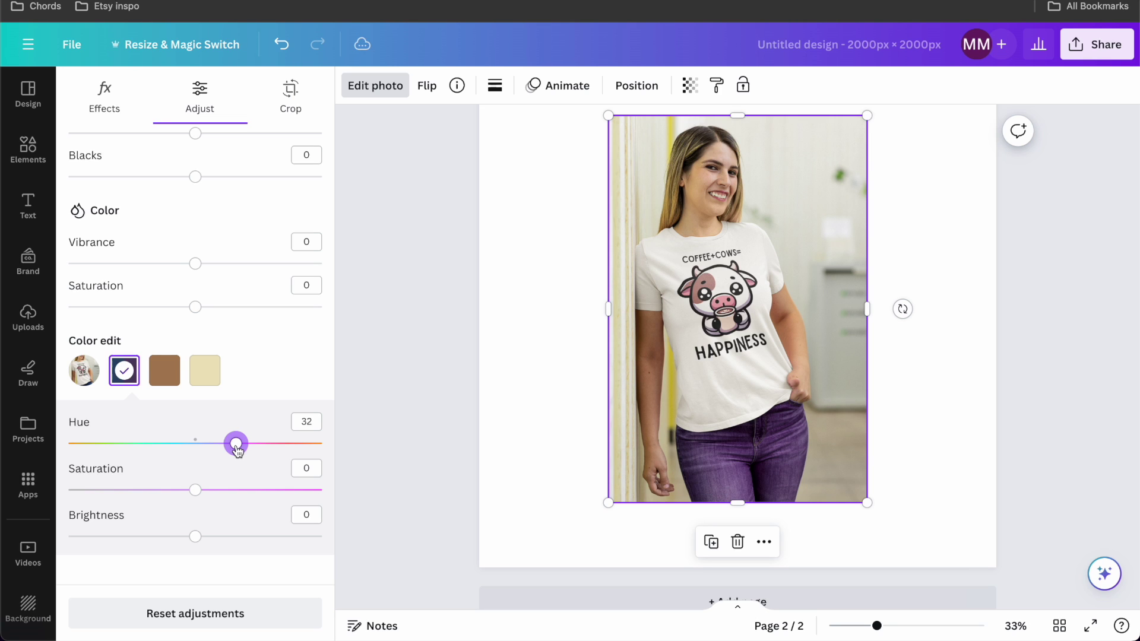
pyautogui.moveTo(238, 451); pyautogui.dragTo(257, 452)
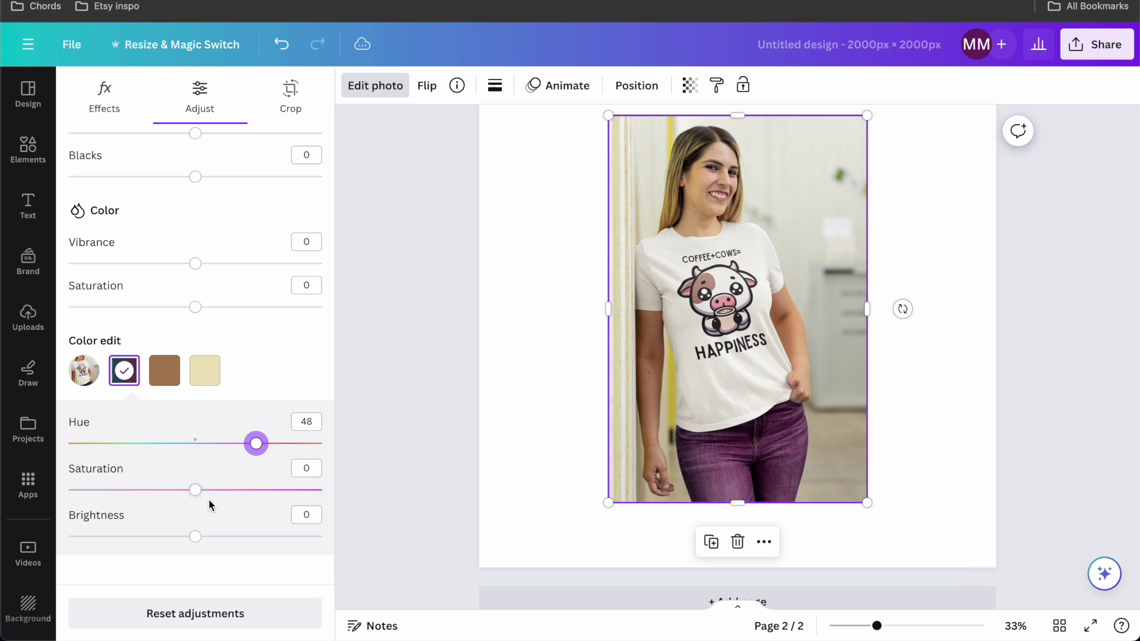
pyautogui.moveTo(196, 490); pyautogui.dragTo(285, 490)
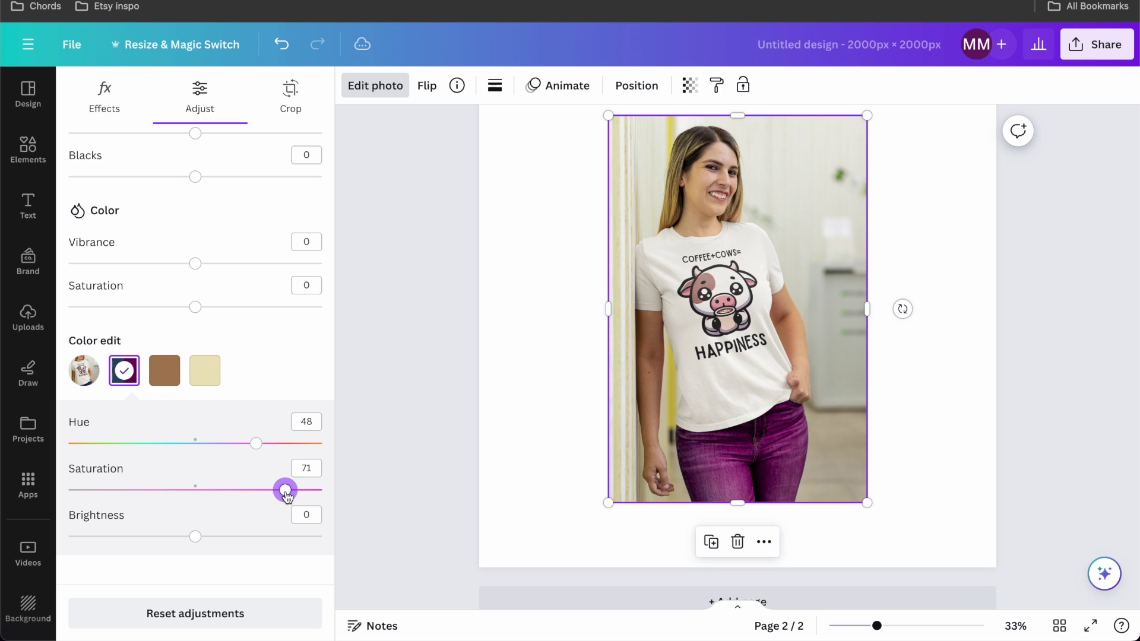
pyautogui.moveTo(285, 491); pyautogui.dragTo(284, 490)
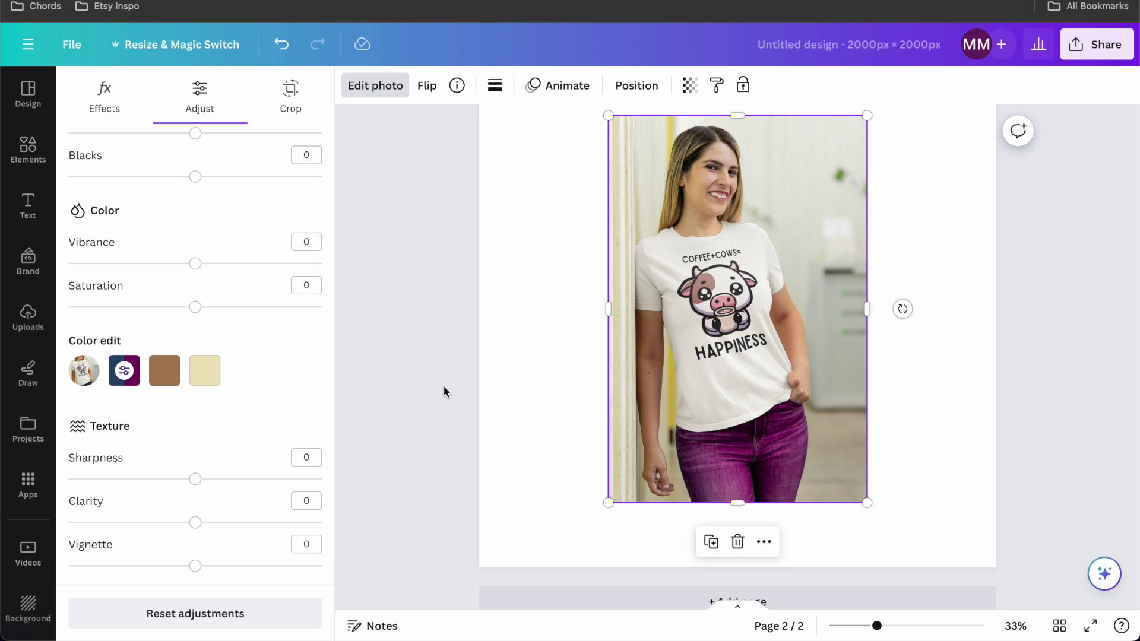
# Place the original blue-jeans photo on the left half beside the recoloured one.
pyautogui.click(474, 380)
pyautogui.click(178, 482)
pyautogui.moveTo(804, 343); pyautogui.dragTo(624, 342)
pyautogui.click(433, 432)
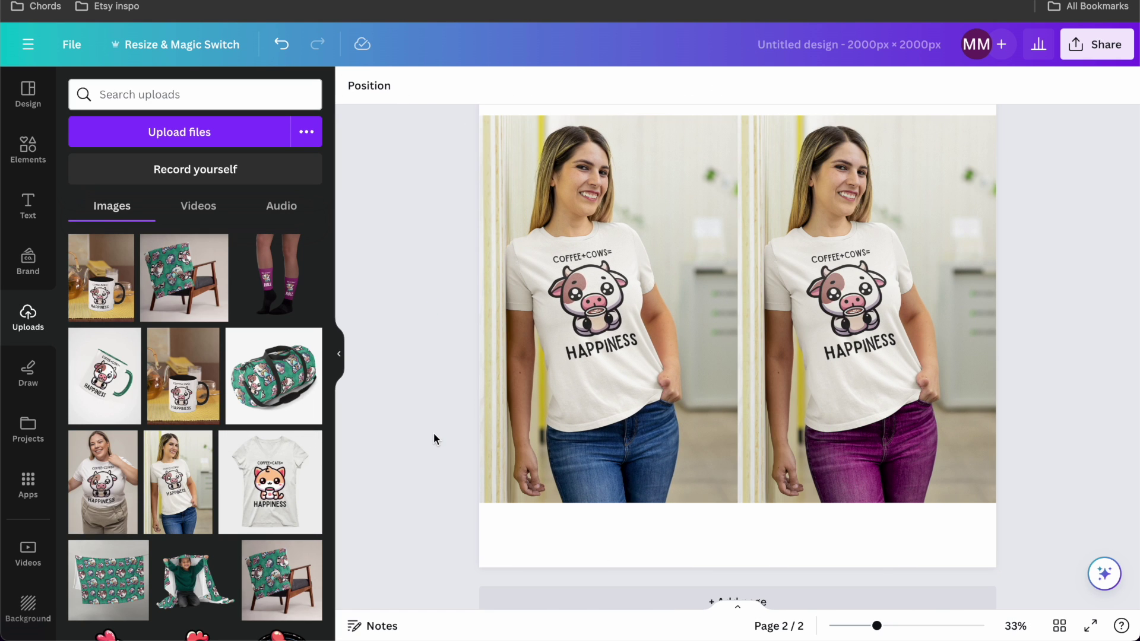
# Add page 3 with the purple cow-socks photo, discarding a trial ROLL socks image, and open Edit photo.
pyautogui.press('super+Return')
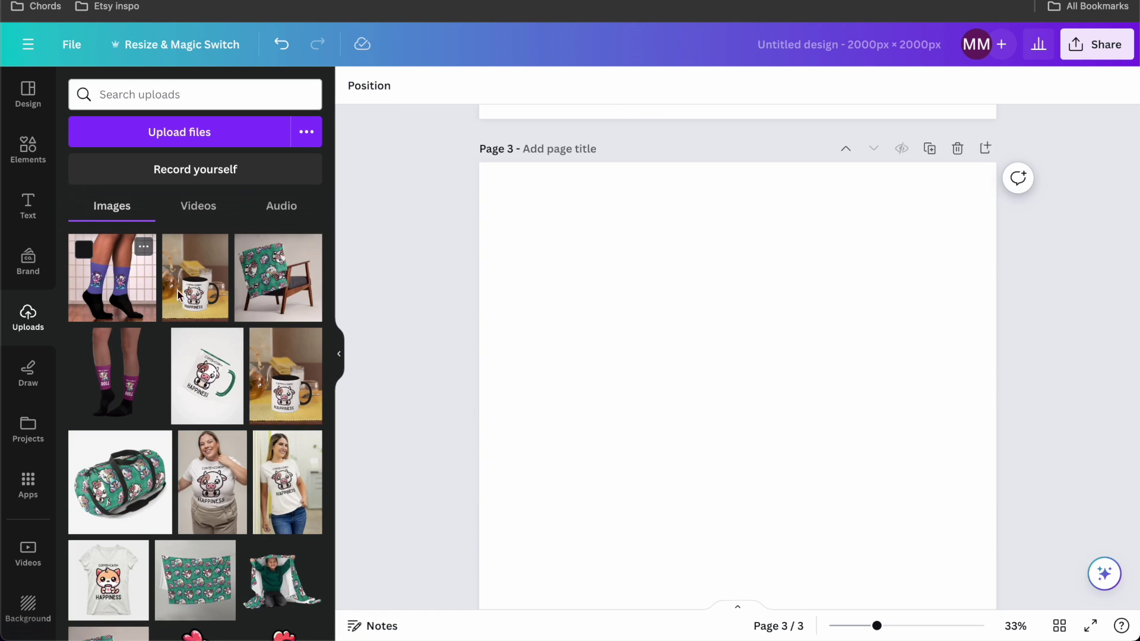
pyautogui.click(132, 295)
pyautogui.scroll(-2, 748, 333)
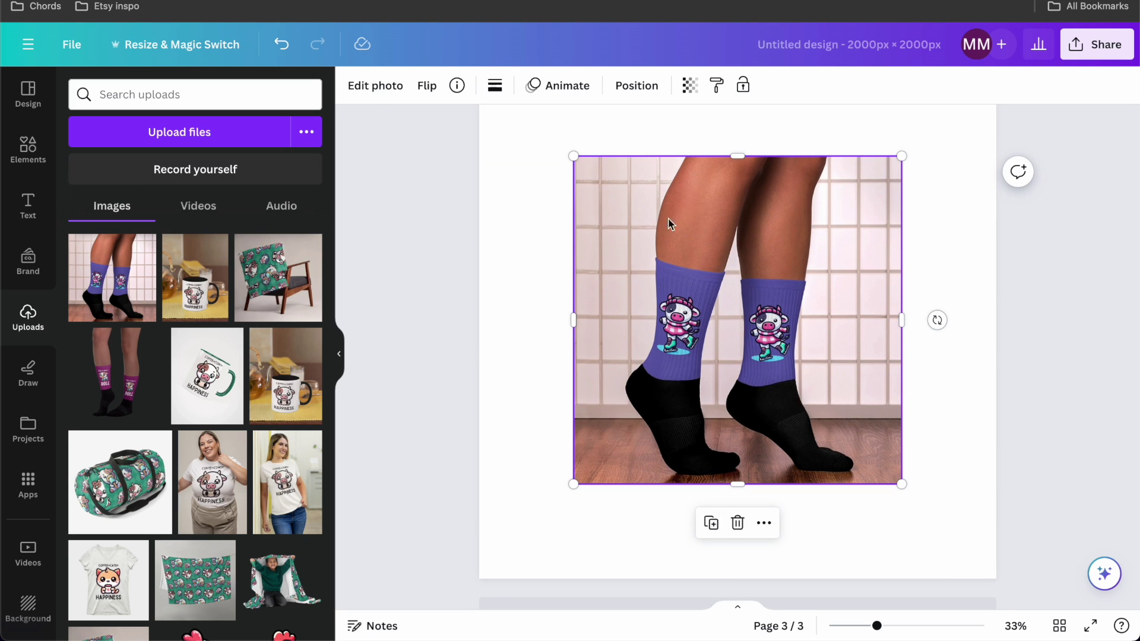
pyautogui.click(113, 371)
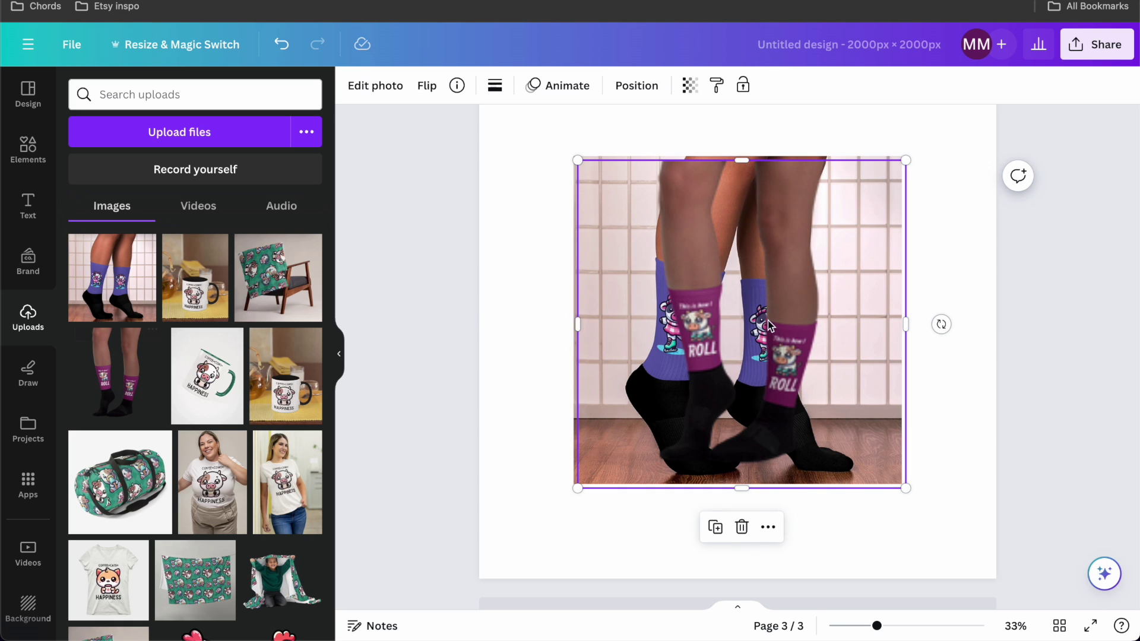
pyautogui.moveTo(789, 287); pyautogui.dragTo(977, 356)
pyautogui.press('Delete')
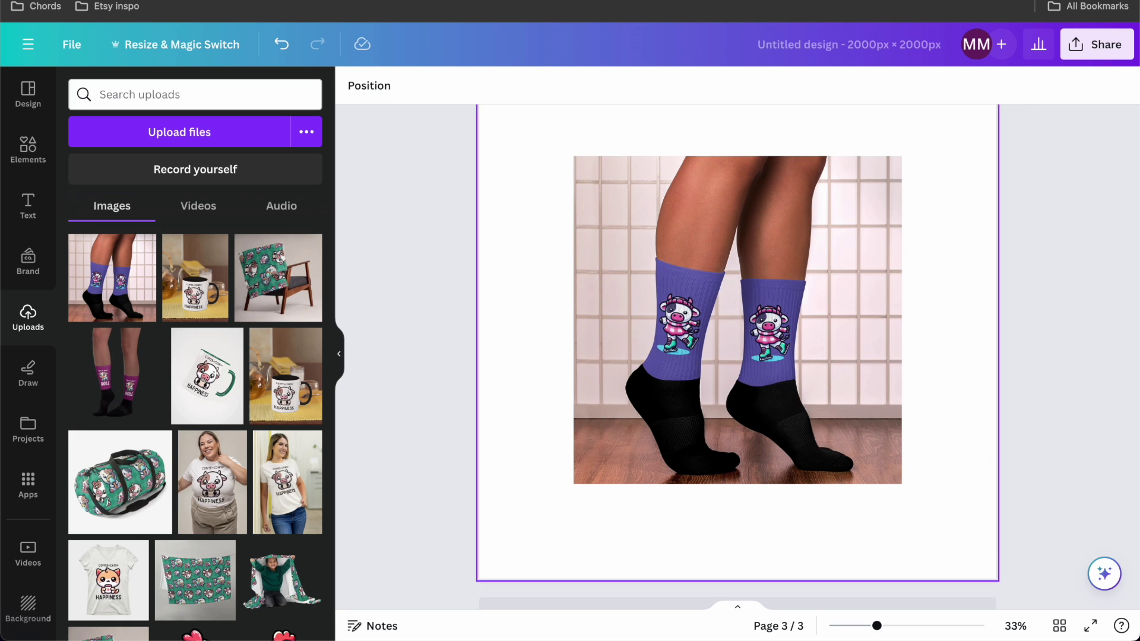
pyautogui.click(674, 278)
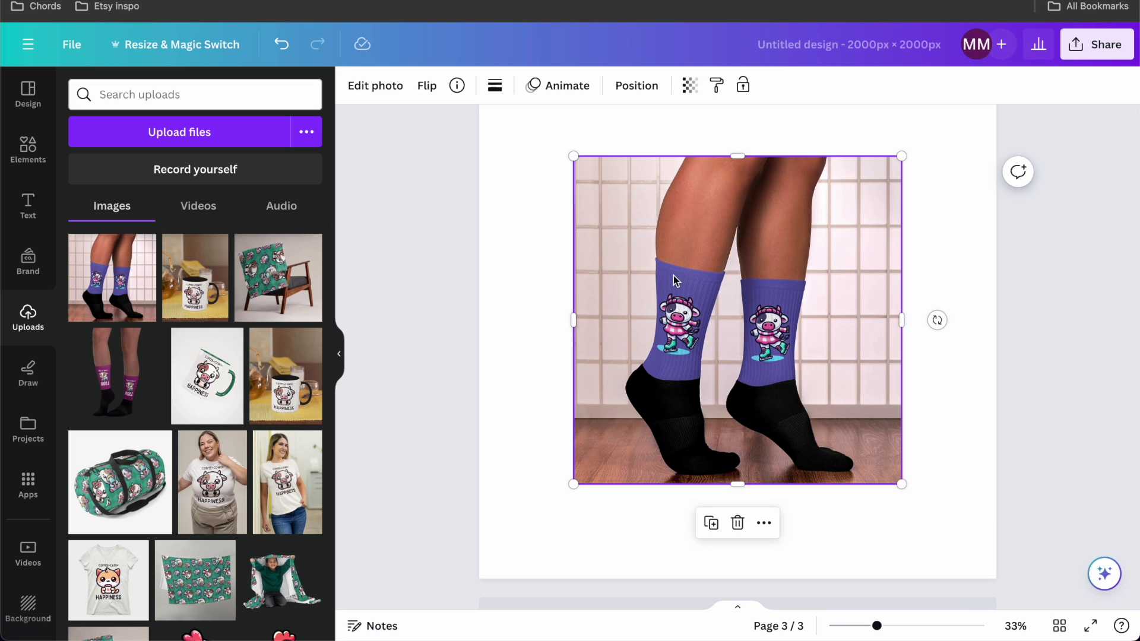
pyautogui.click(380, 86)
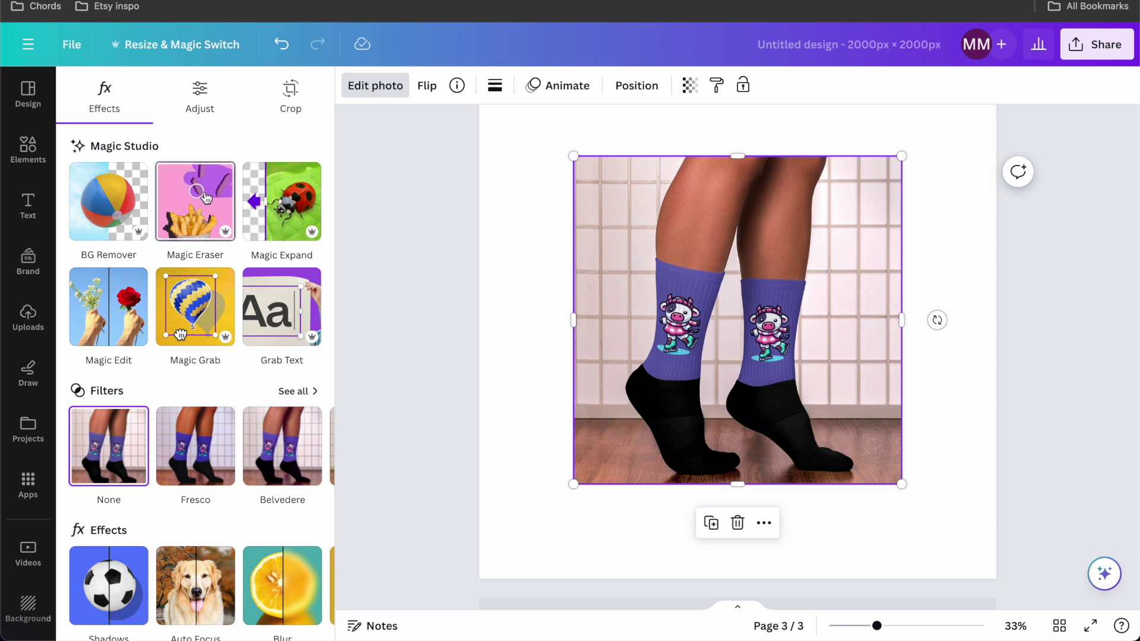
# Magic Expand the socks photo to Whole Page, apply the third variant showing shorts, then add page 4.
pyautogui.click(288, 204)
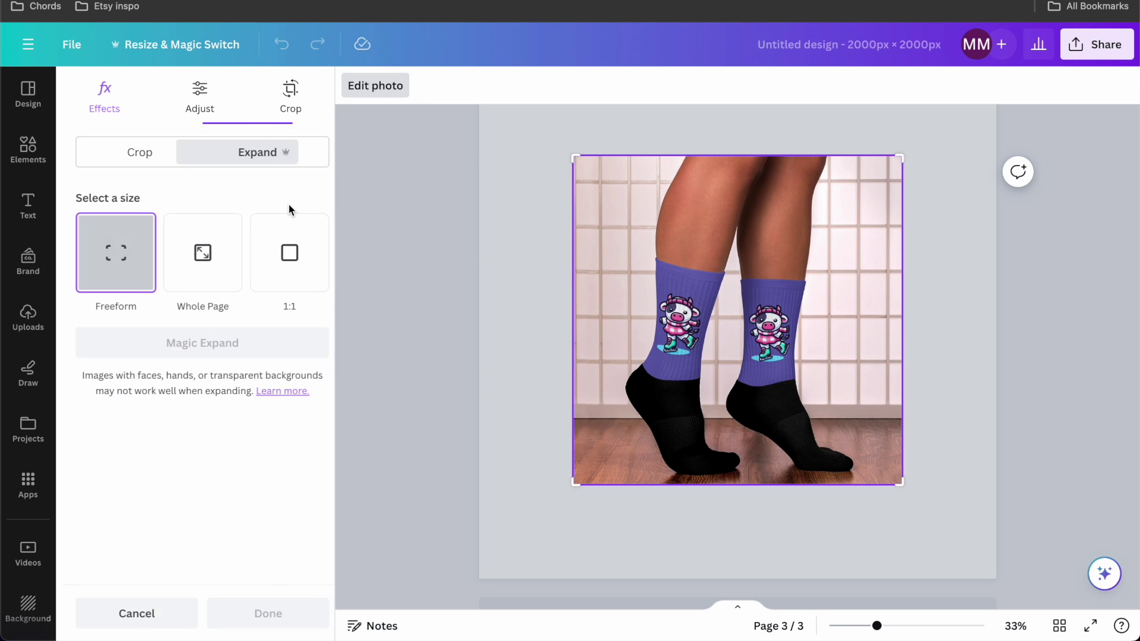
pyautogui.click(198, 265)
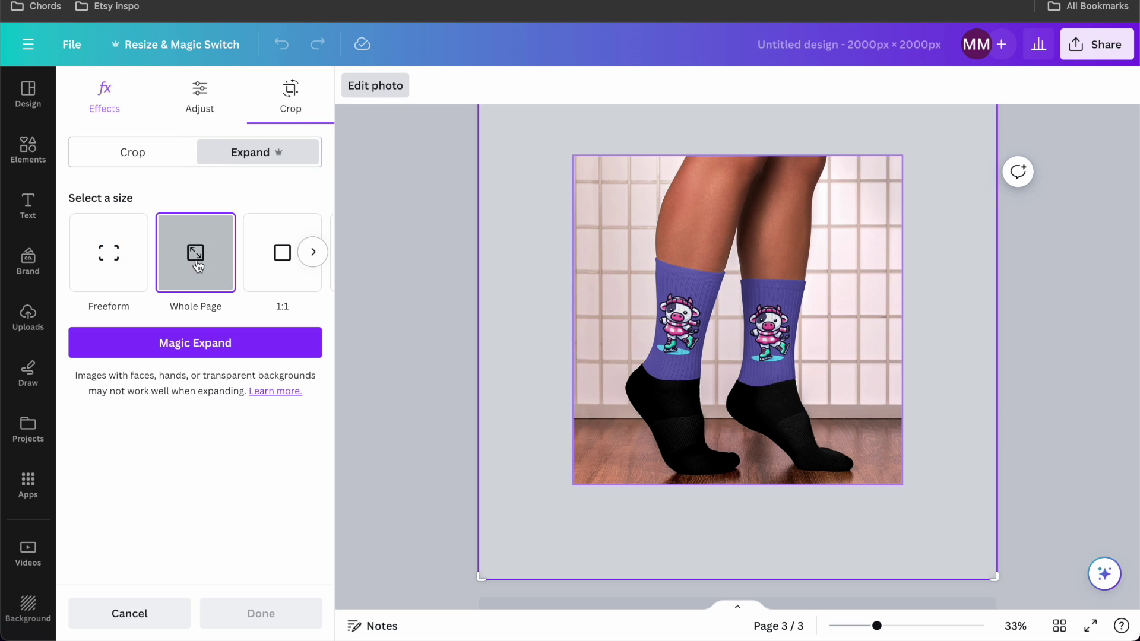
pyautogui.click(238, 350)
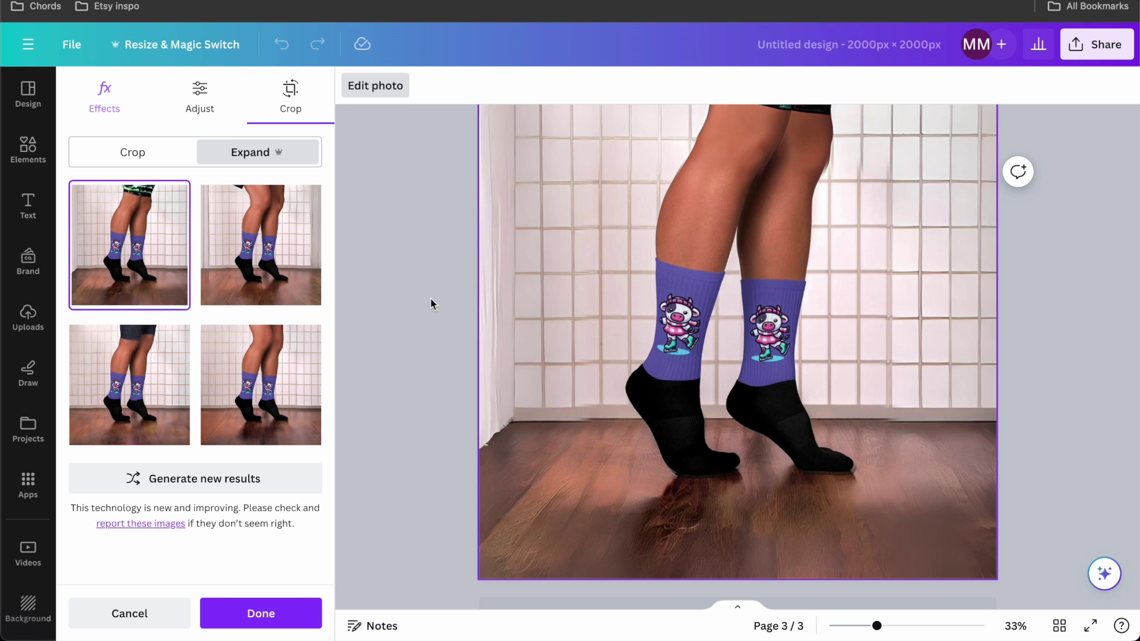
pyautogui.click(266, 250)
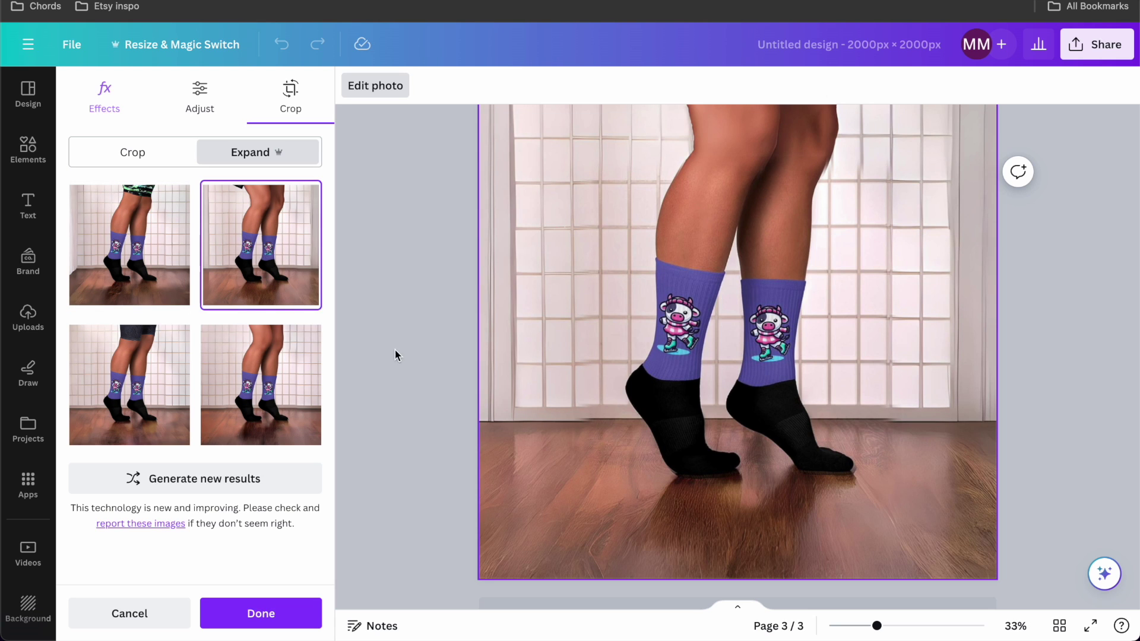
pyautogui.click(291, 373)
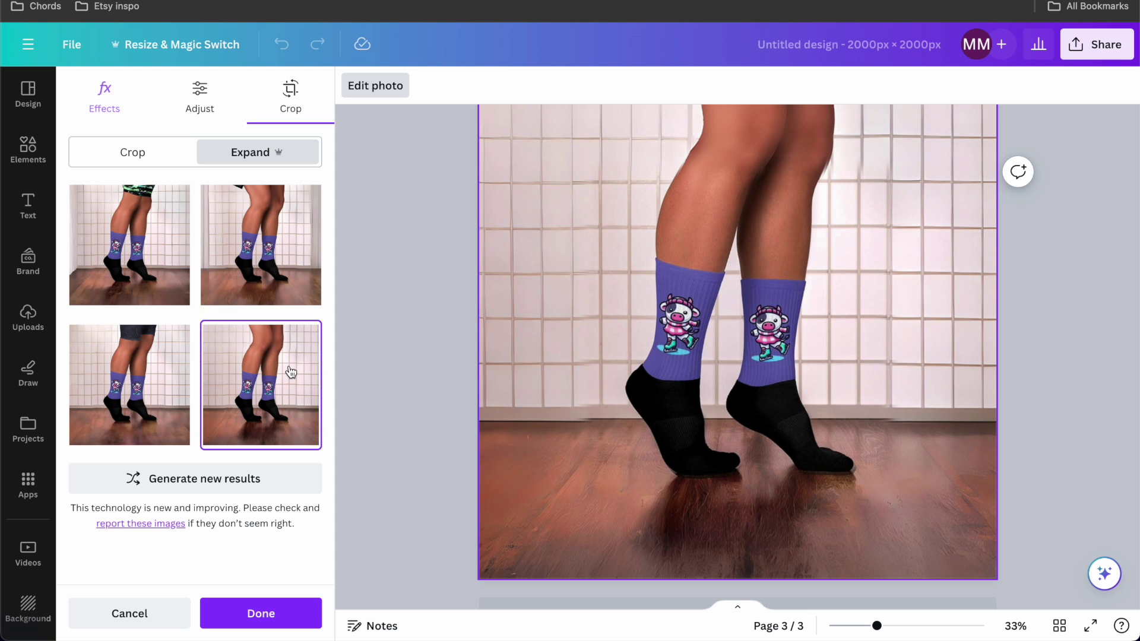
pyautogui.click(168, 392)
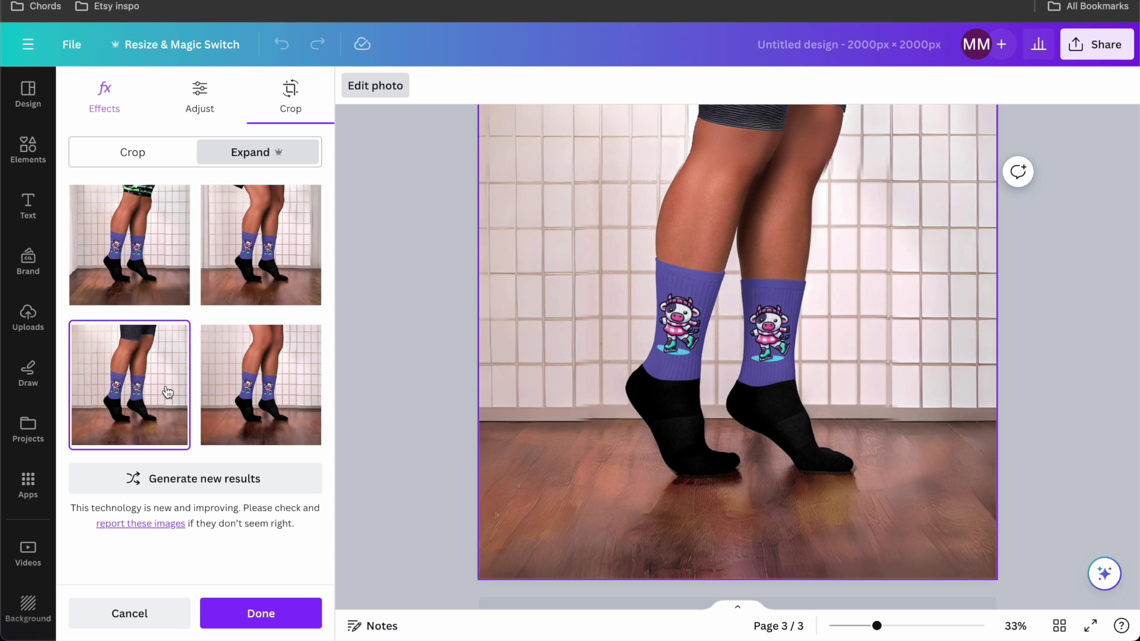
pyautogui.click(383, 497)
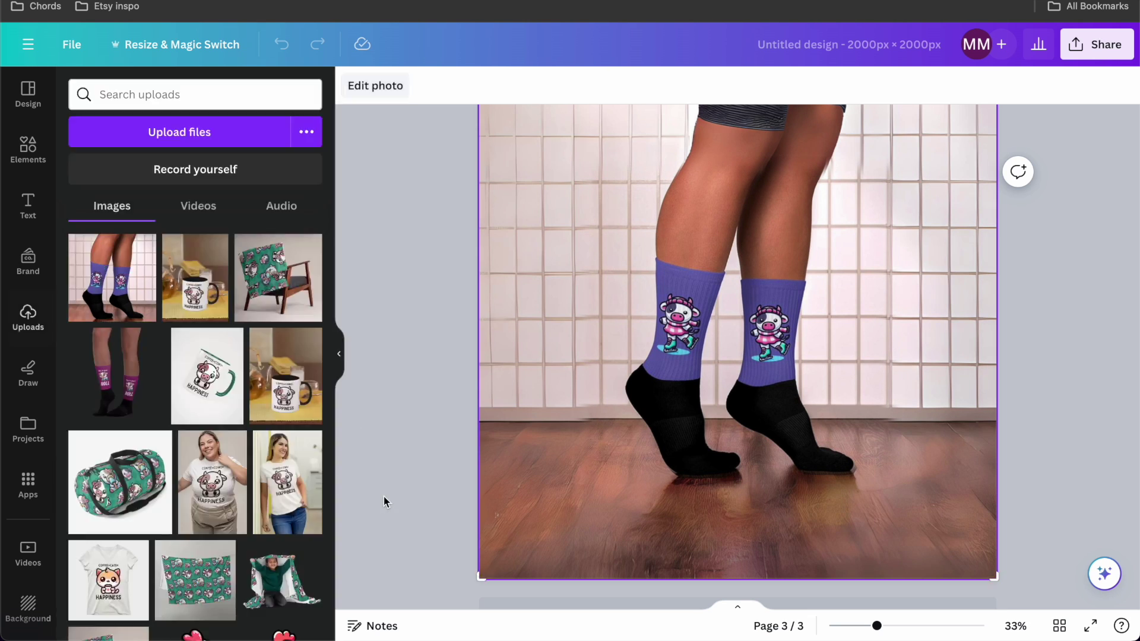
# Place the roller-skater photo on page 4 and generate Whole Page Magic Expand versions.
pyautogui.click(111, 362)
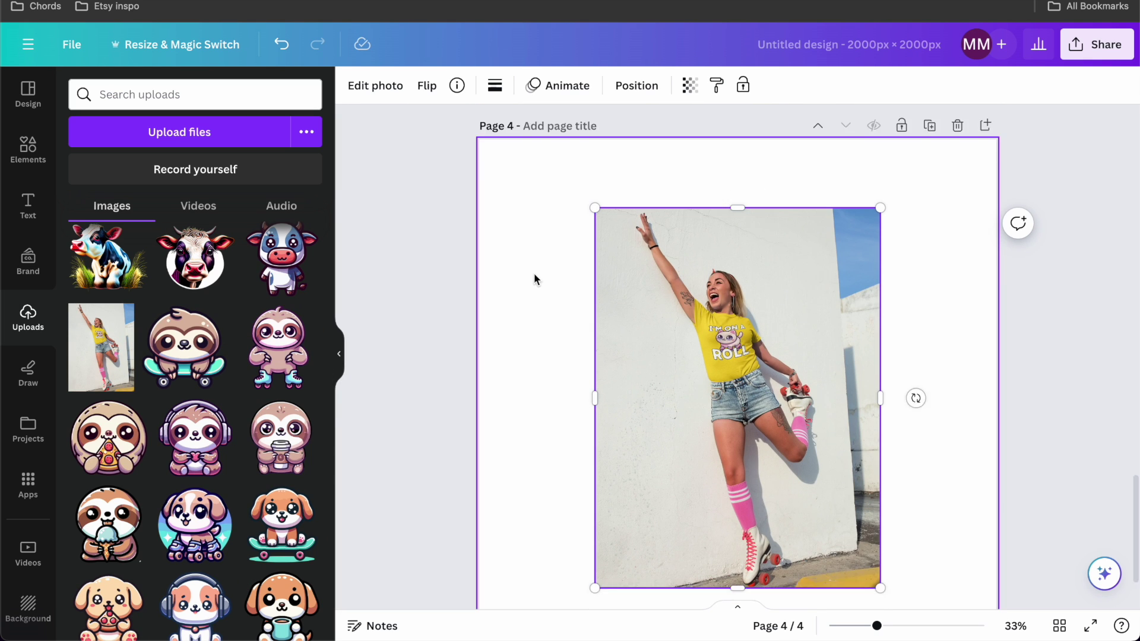
pyautogui.click(394, 89)
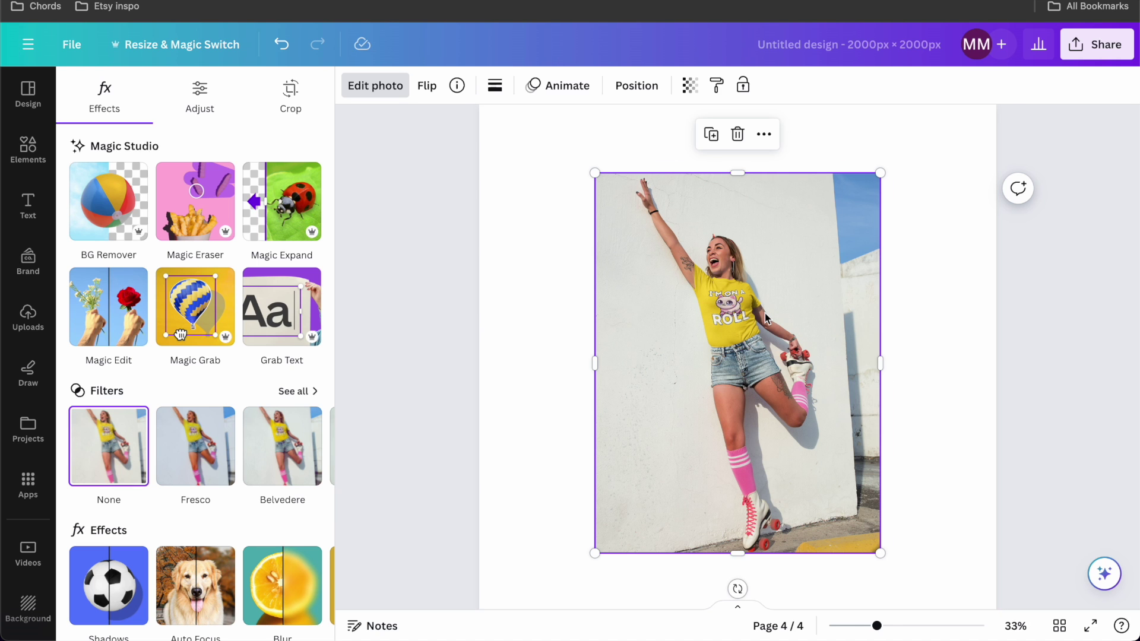
pyautogui.scroll(5, 764, 314)
pyautogui.scroll(-5, 765, 313)
pyautogui.scroll(-1, 765, 312)
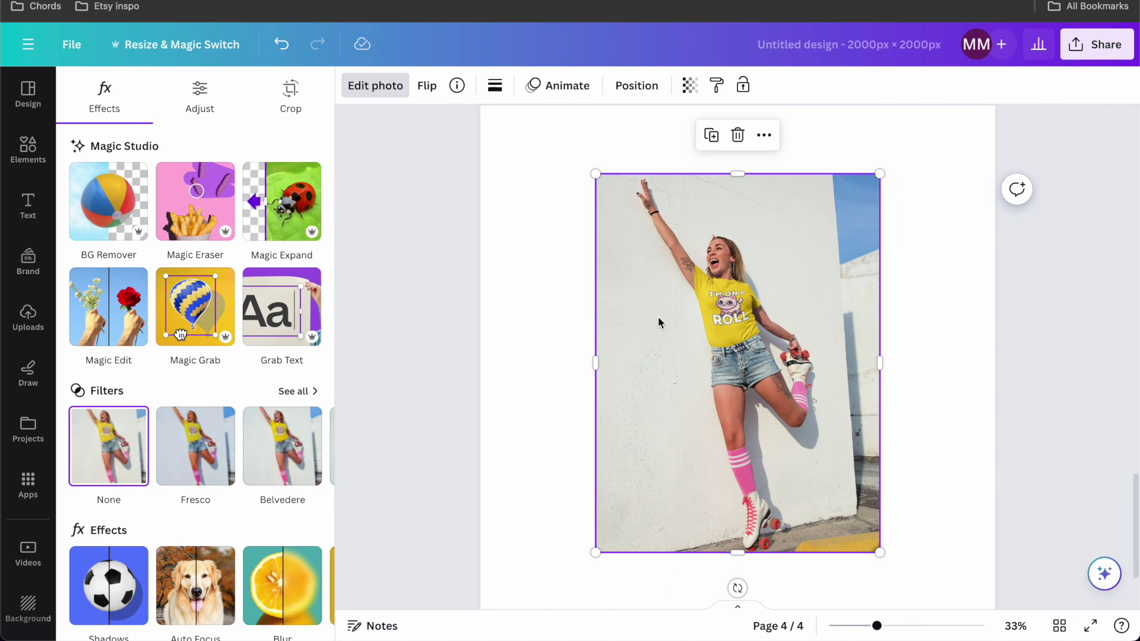
pyautogui.click(293, 199)
pyautogui.click(190, 277)
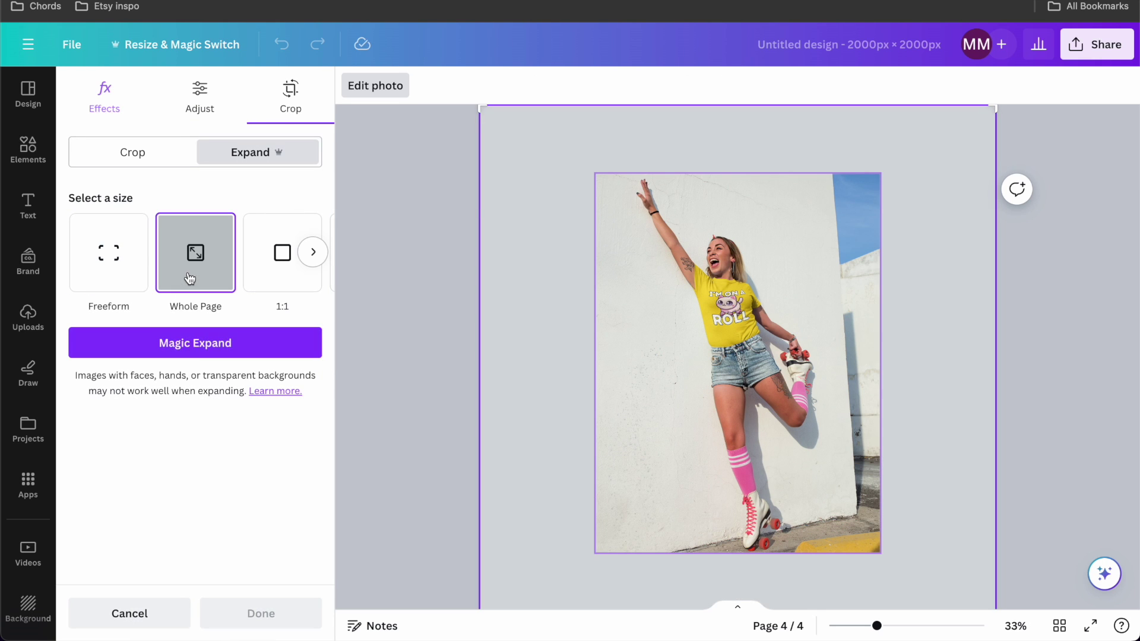
pyautogui.click(197, 342)
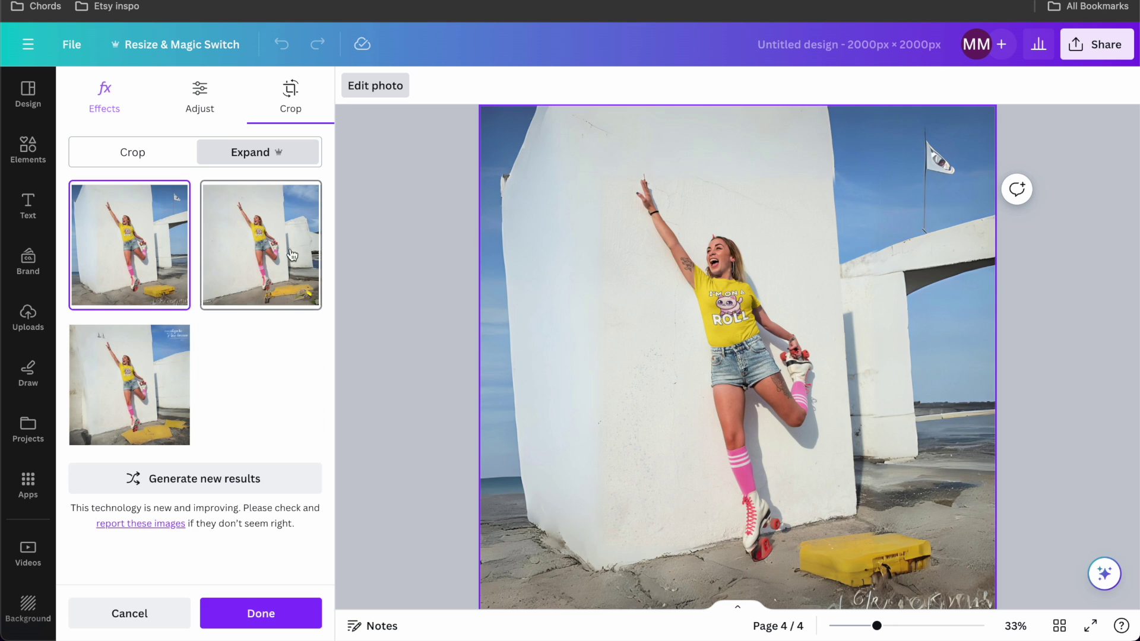
# Compare the expanded variants and apply the second one, with white buildings at right.
pyautogui.click(273, 259)
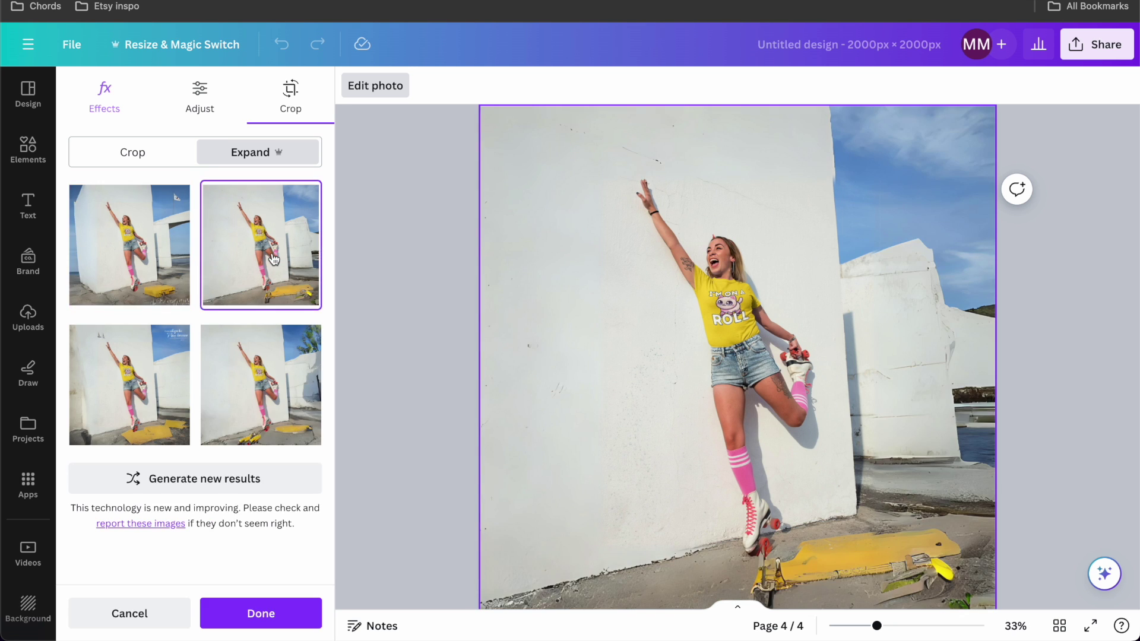
pyautogui.scroll(-2, 412, 316)
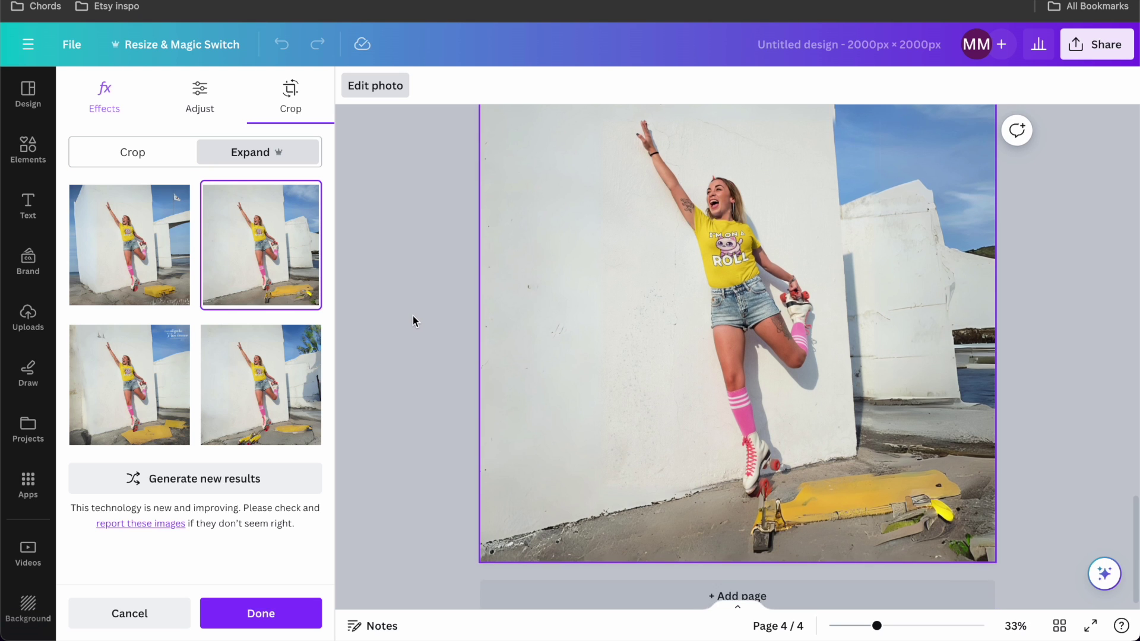
pyautogui.scroll(1, 412, 315)
pyautogui.click(135, 402)
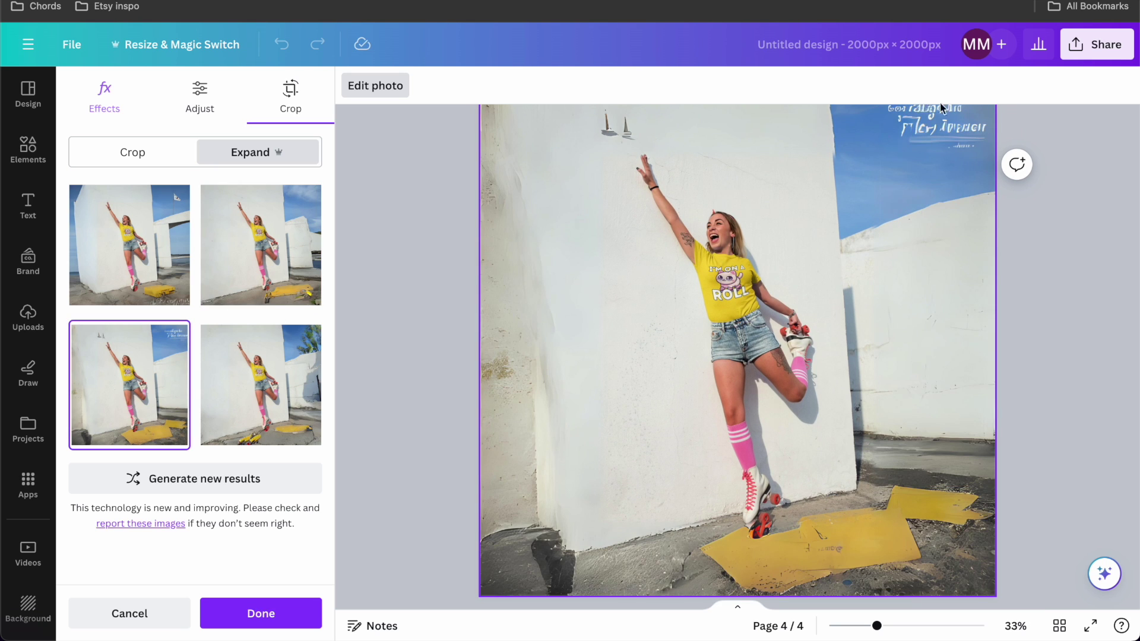
pyautogui.click(289, 380)
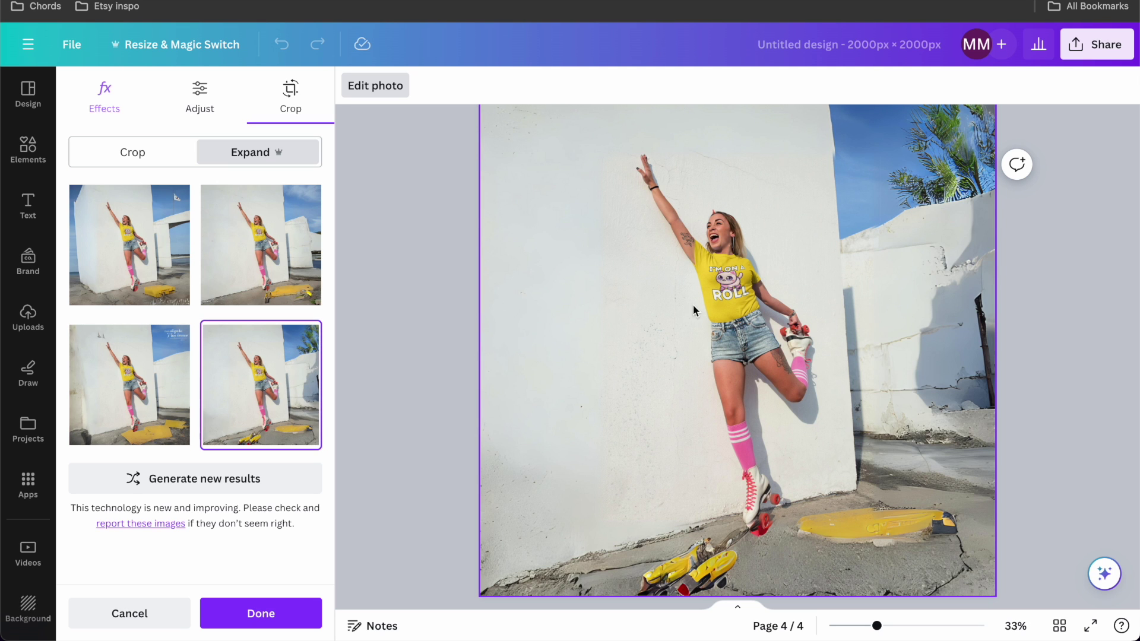
pyautogui.click(238, 279)
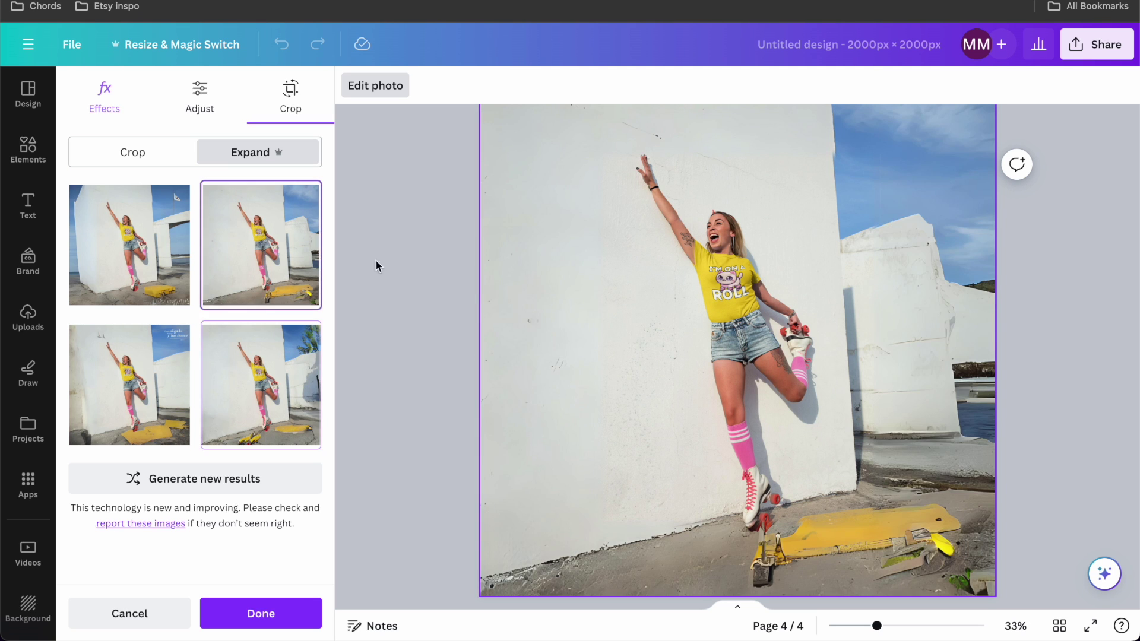
pyautogui.click(262, 613)
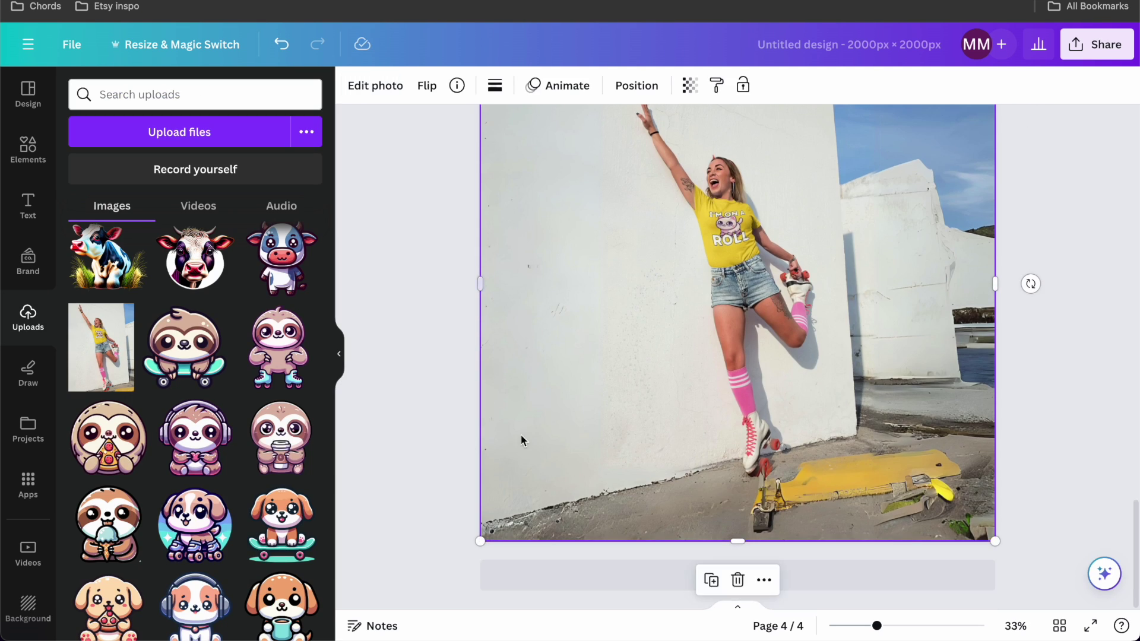
# Add page 5 and place the roller-skater photo in its centre.
pyautogui.click(643, 576)
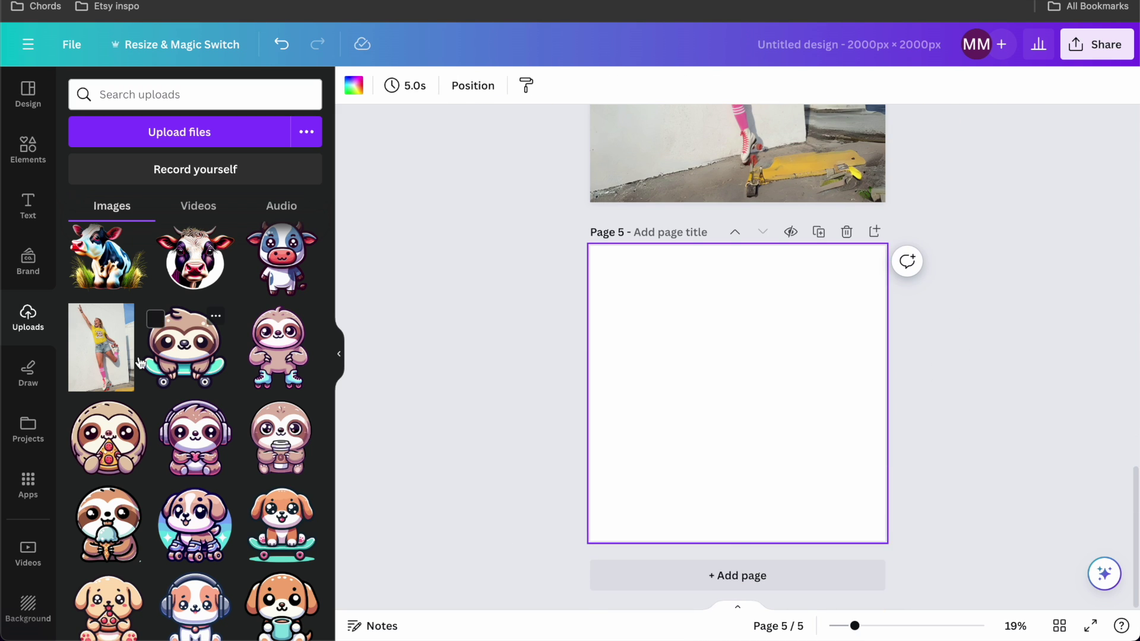
pyautogui.click(128, 362)
pyautogui.scroll(5, 512, 361)
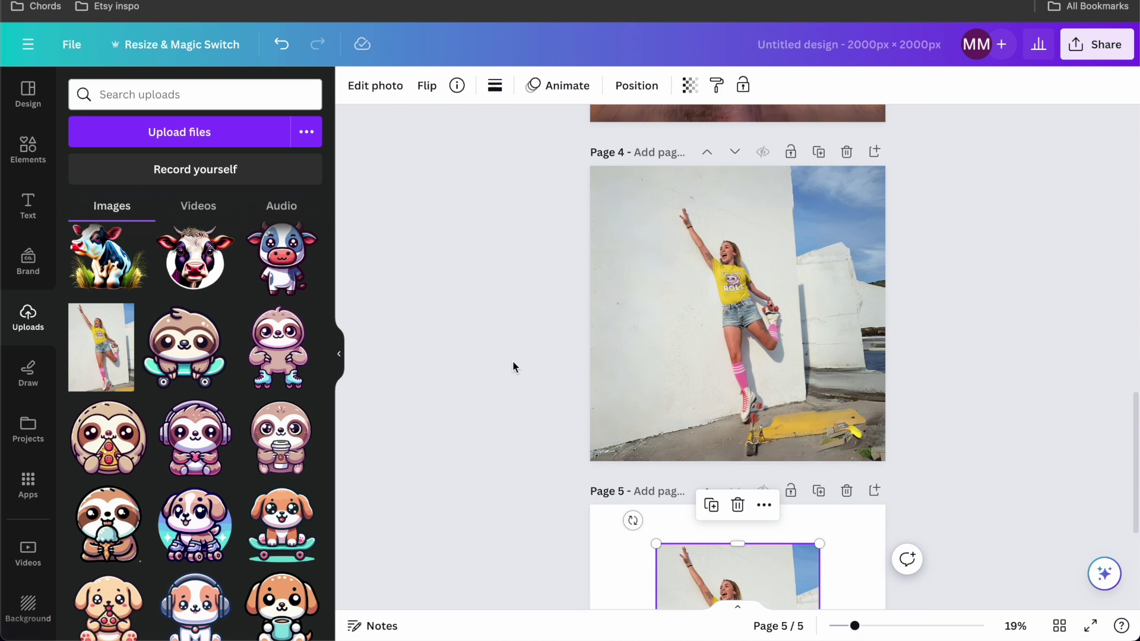
pyautogui.scroll(-4, 801, 364)
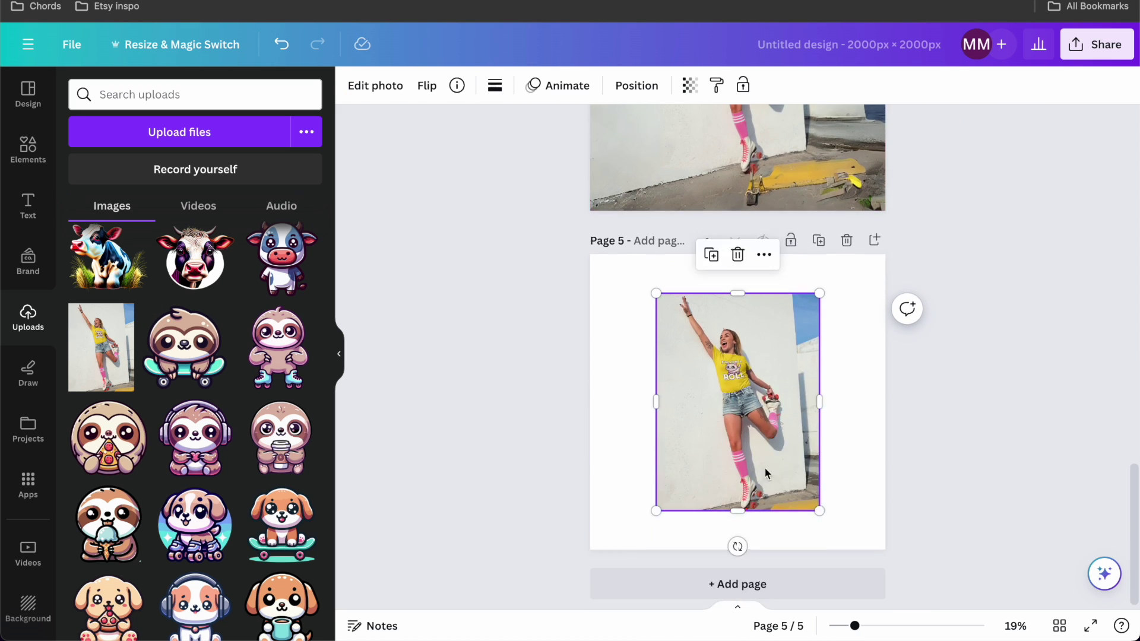
pyautogui.scroll(3, 764, 468)
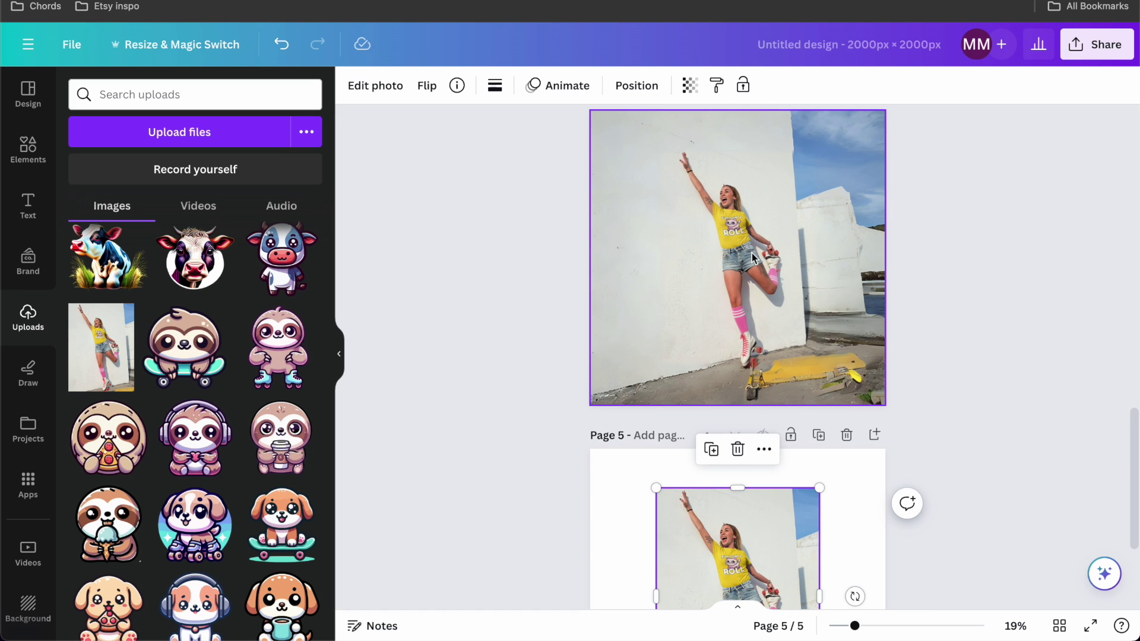
pyautogui.scroll(-3, 753, 256)
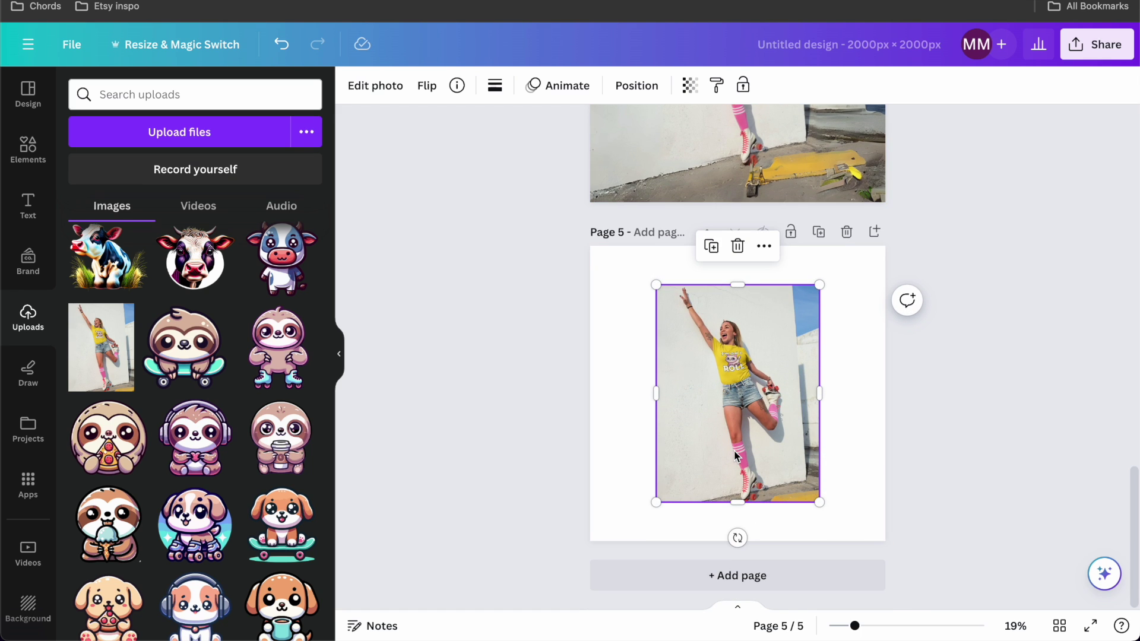
# Add page 6, place the cow image, and generate Whole Page Magic Expand versions.
pyautogui.click(688, 577)
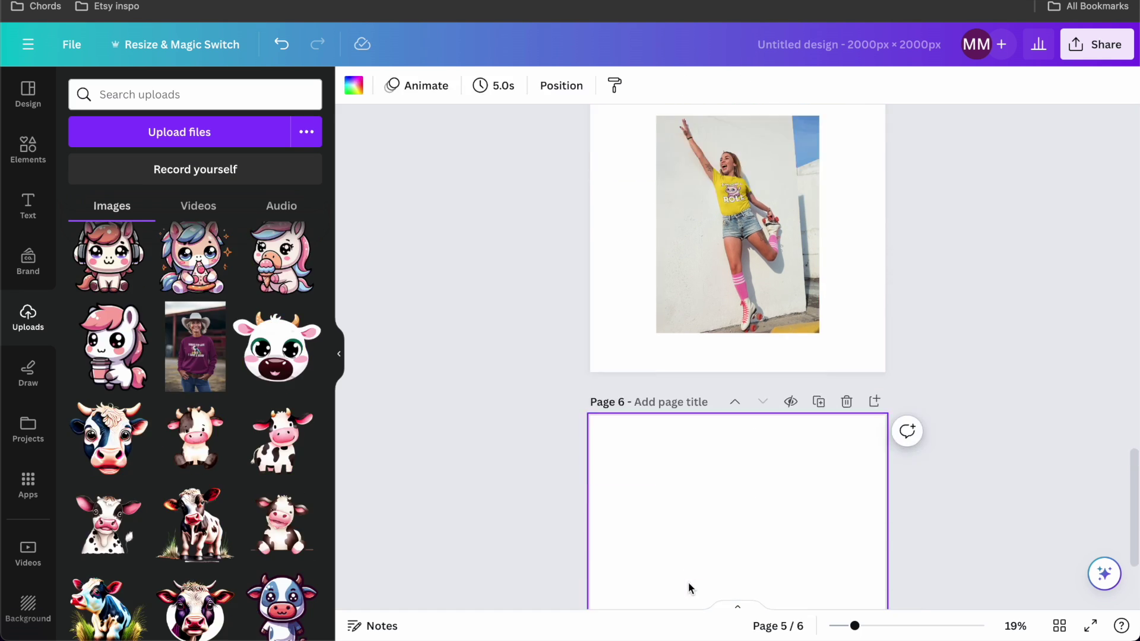
pyautogui.scroll(-2, 191, 424)
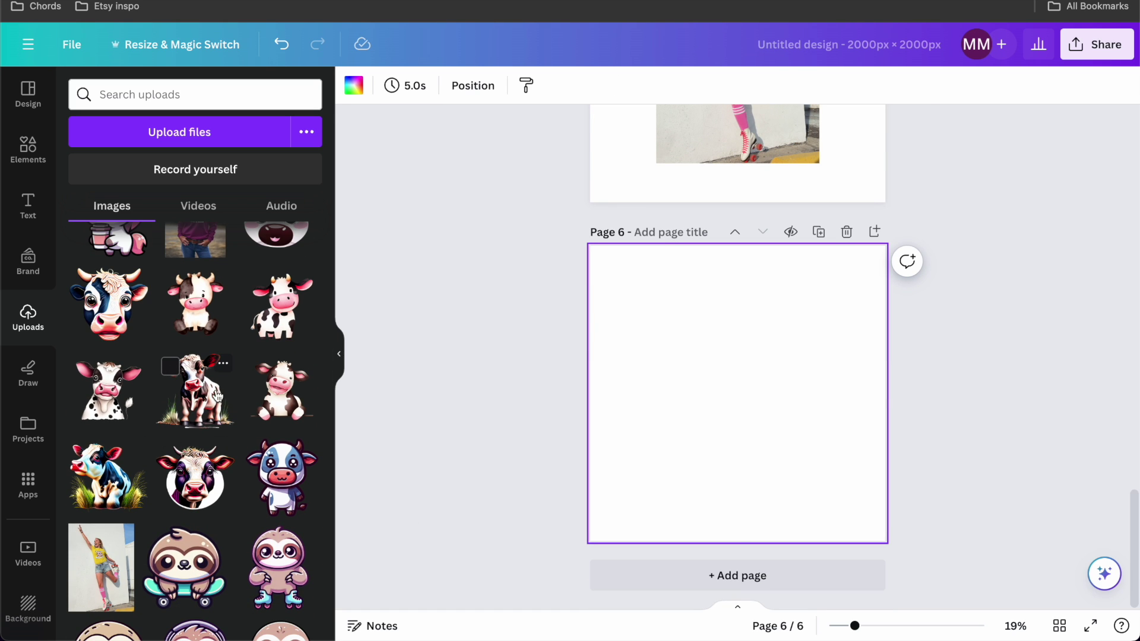
pyautogui.click(207, 404)
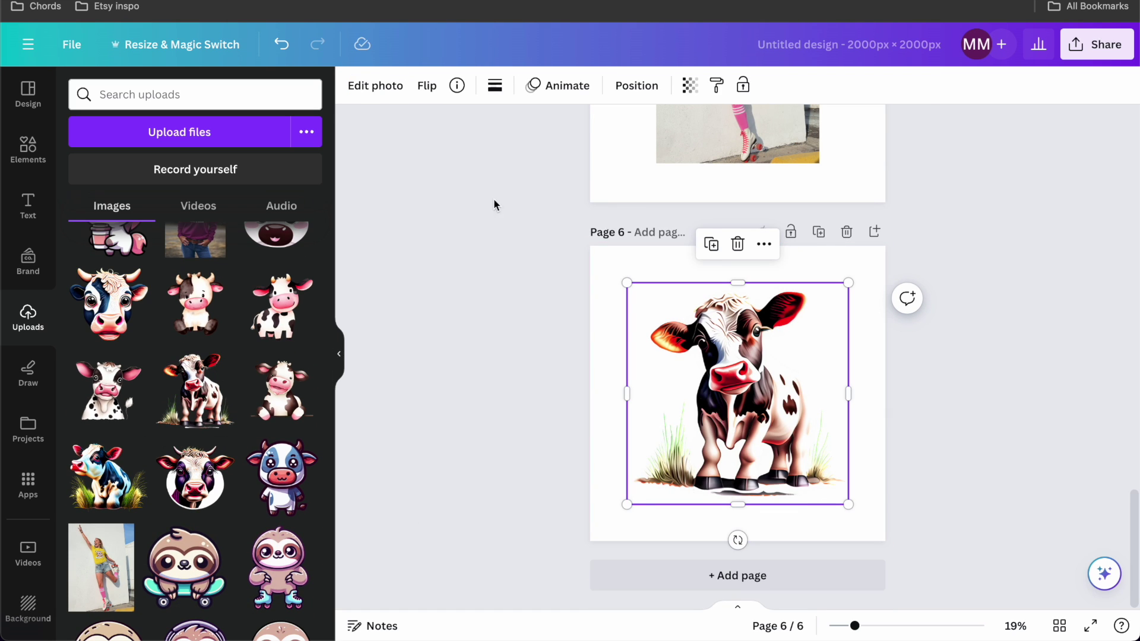
pyautogui.click(372, 89)
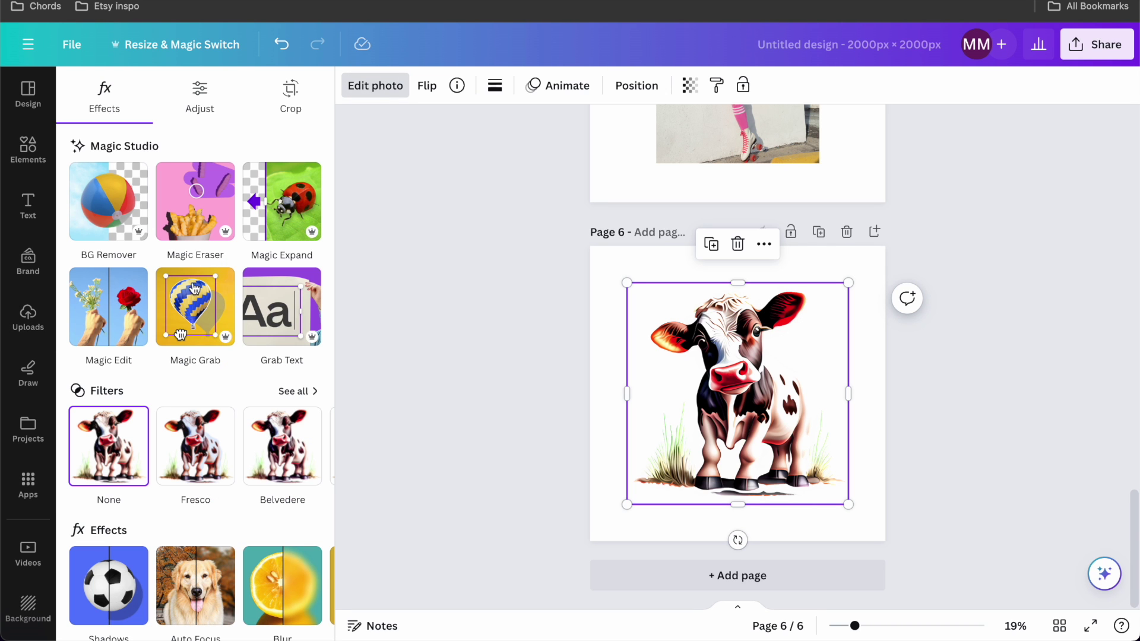
pyautogui.click(288, 213)
pyautogui.click(196, 265)
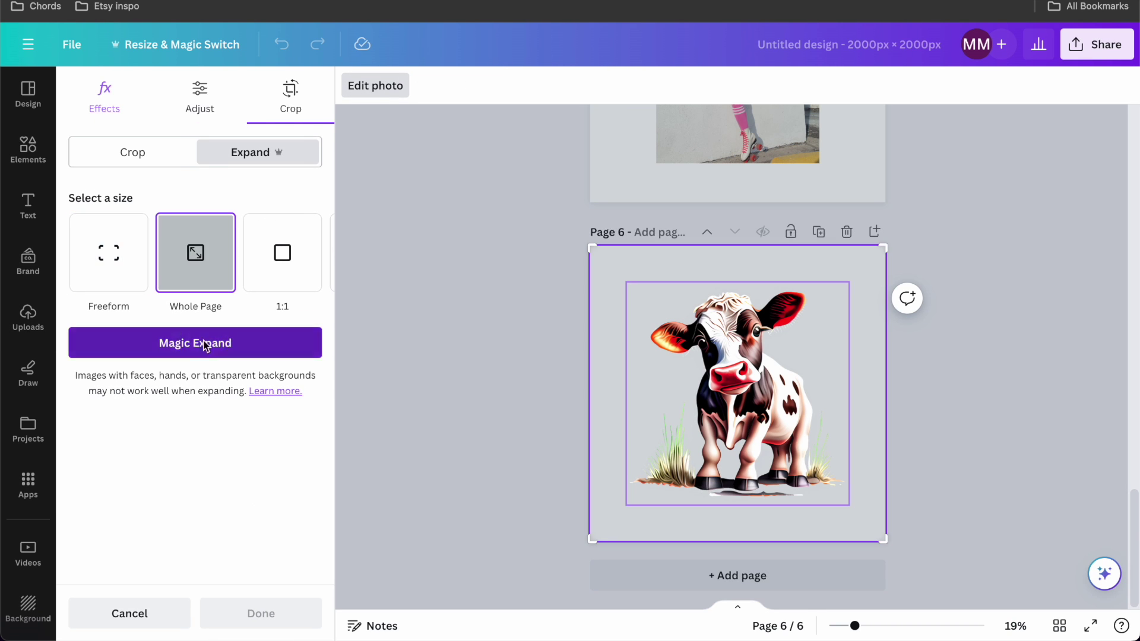
pyautogui.click(203, 343)
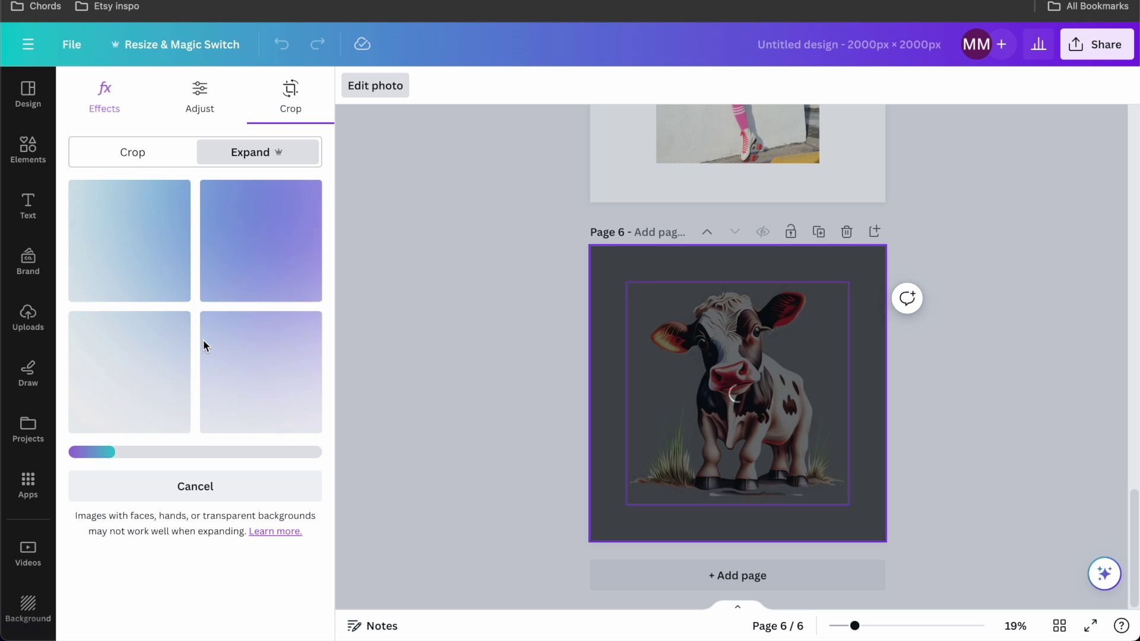
# Preview the results, accept the framed calf version, then delete it, leaving page 6 blank.
pyautogui.click(276, 258)
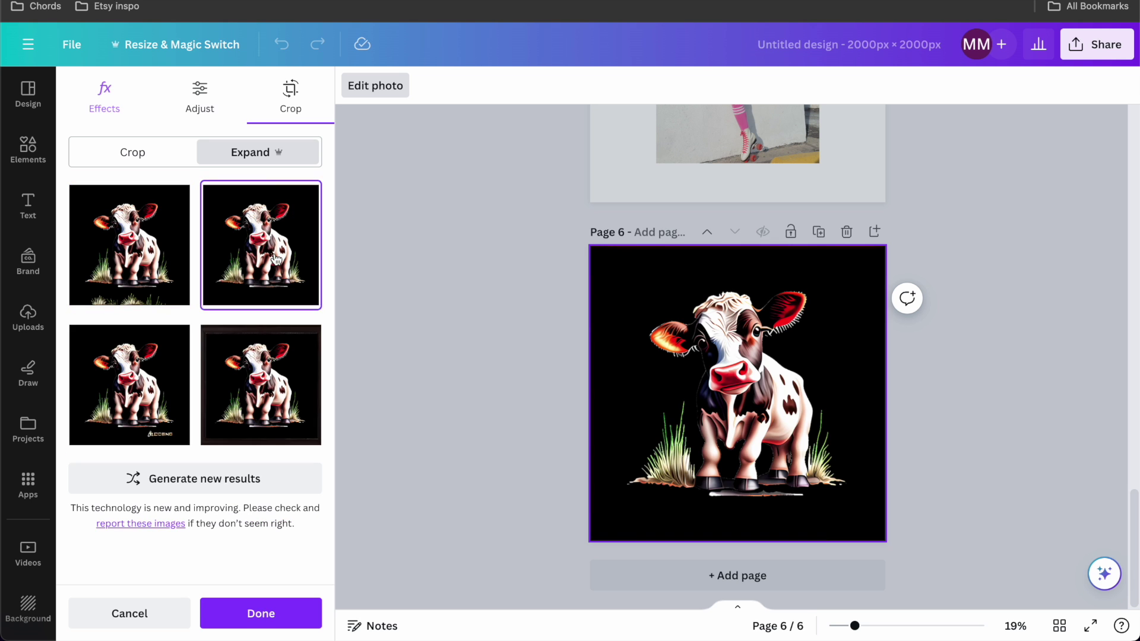
pyautogui.click(275, 350)
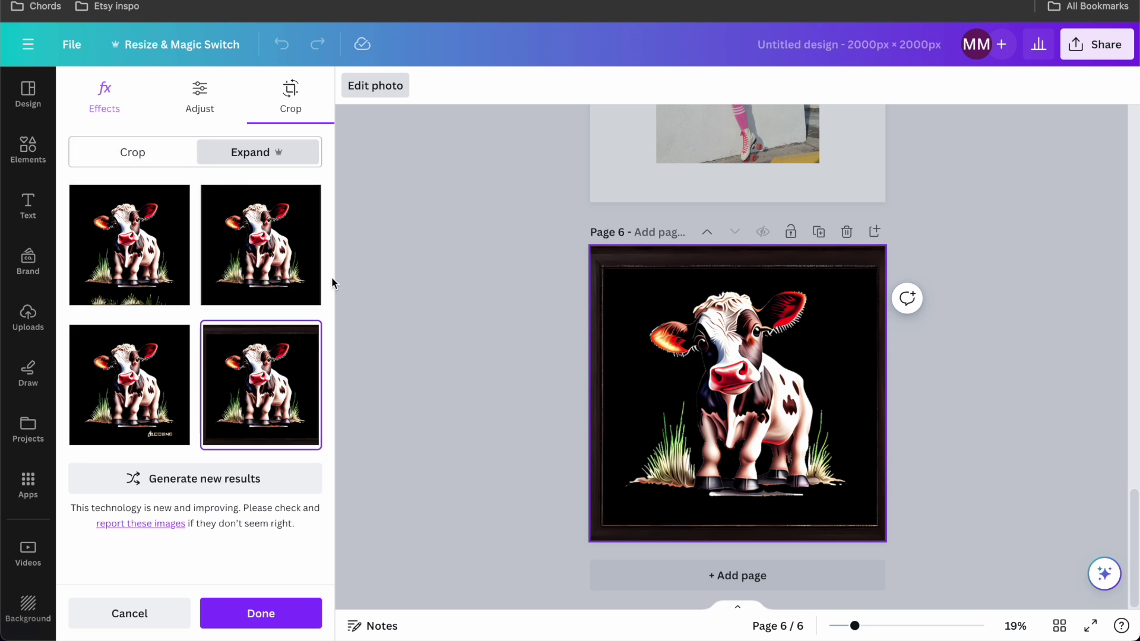
pyautogui.press('Escape')
pyautogui.press('Delete')
# Place the cow-in-teacup curtain image and Magic Expand it to Whole Page using the sofa-and-plant variant.
pyautogui.scroll(-10, 254, 416)
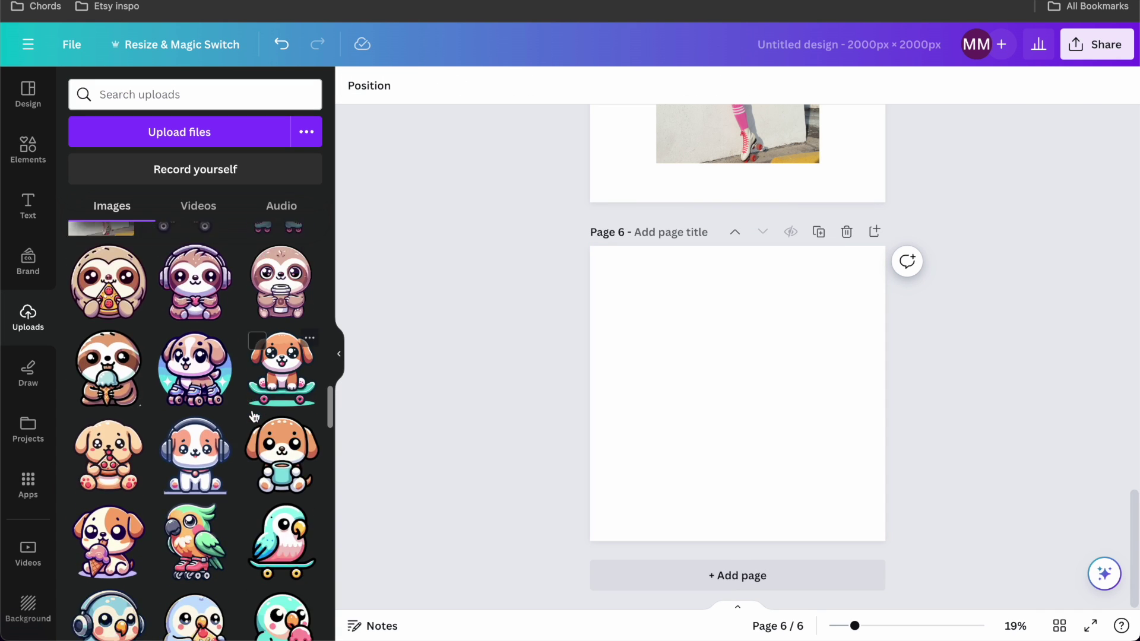
pyautogui.scroll(-15, 254, 415)
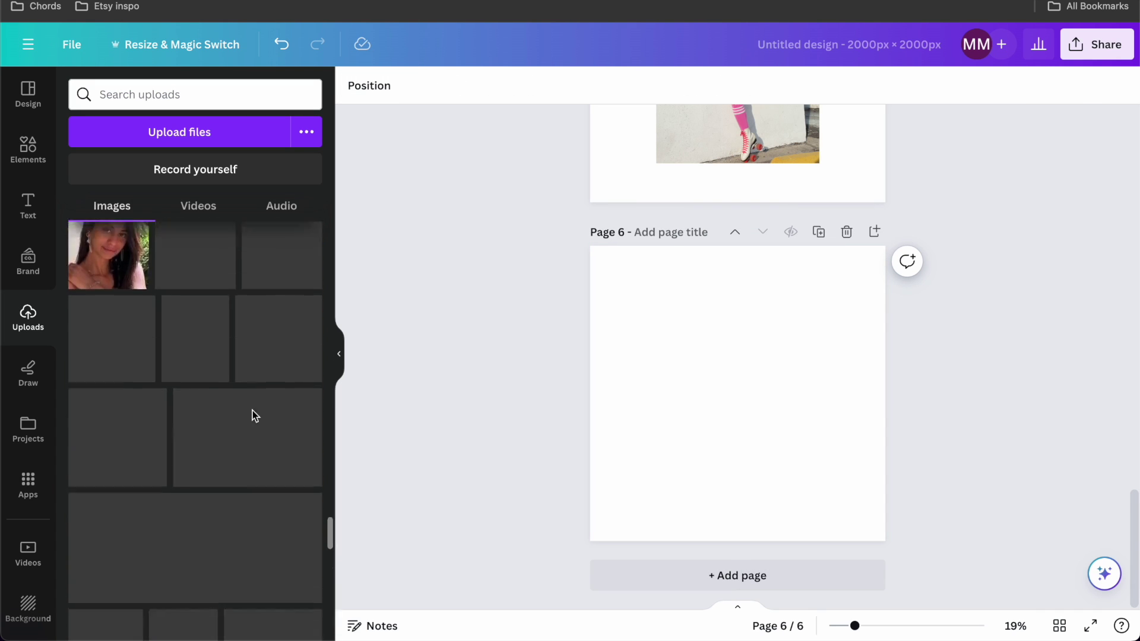
pyautogui.click(194, 317)
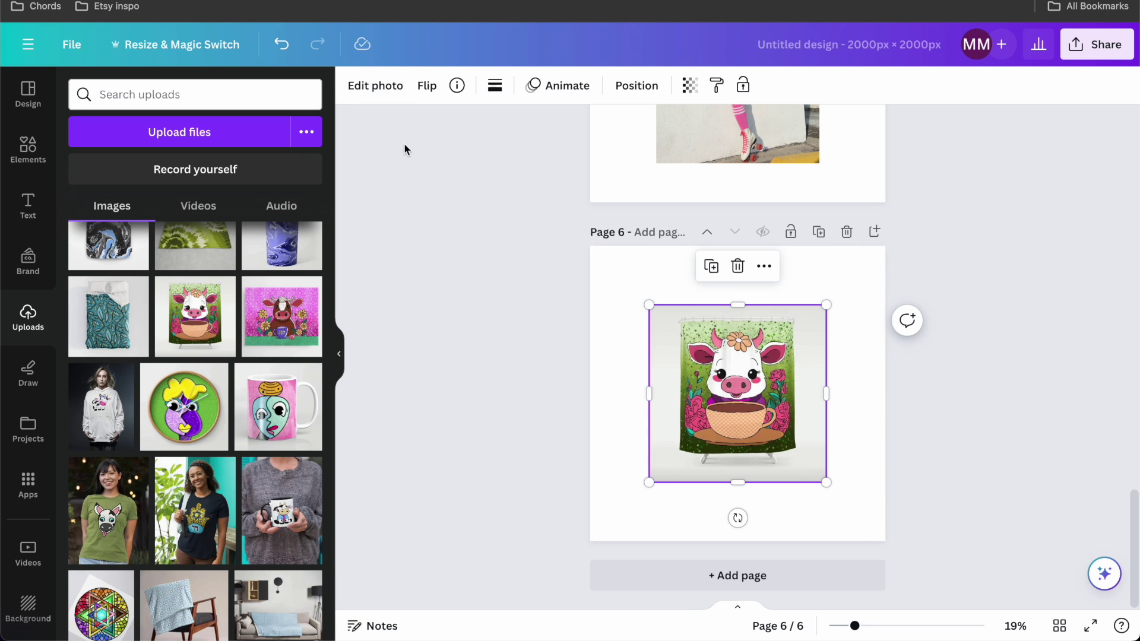
pyautogui.click(370, 89)
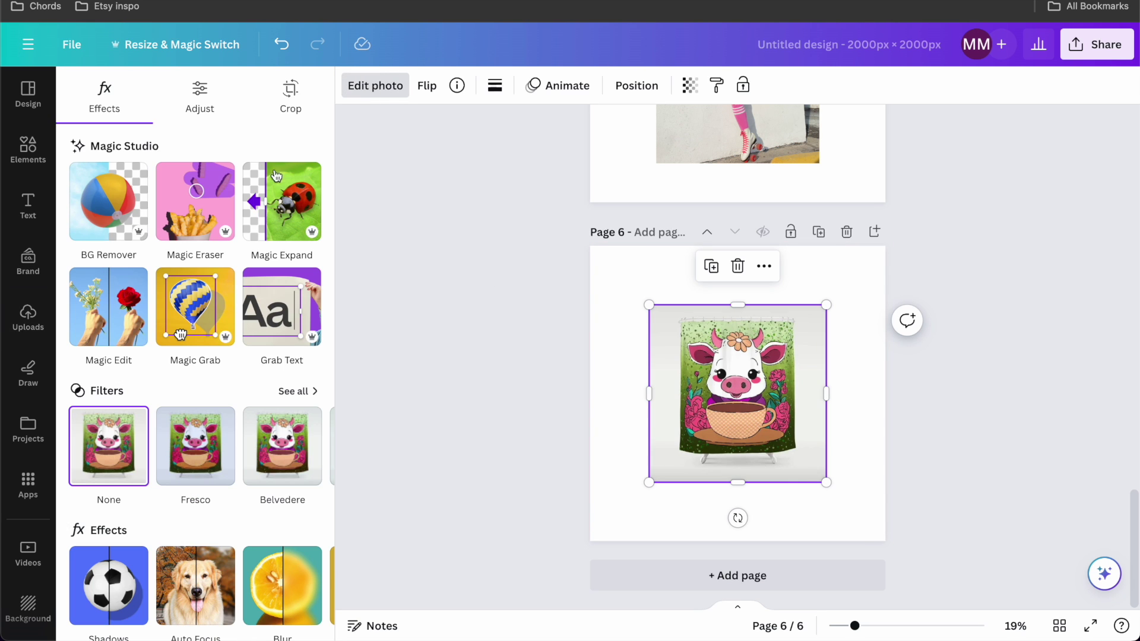
pyautogui.click(292, 205)
pyautogui.click(198, 270)
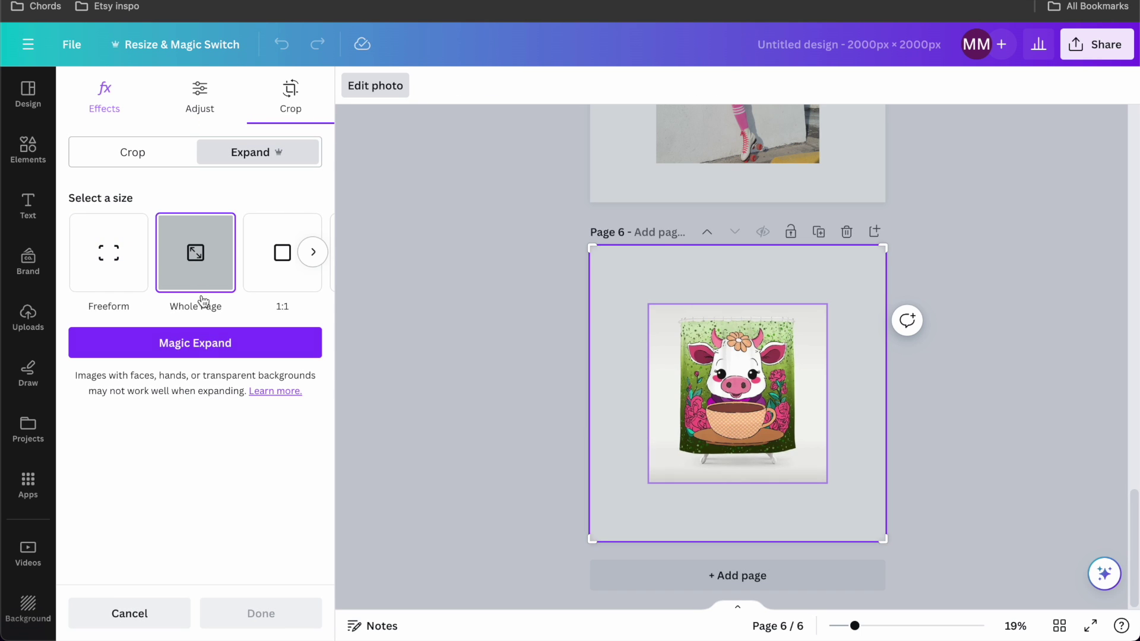
pyautogui.click(208, 344)
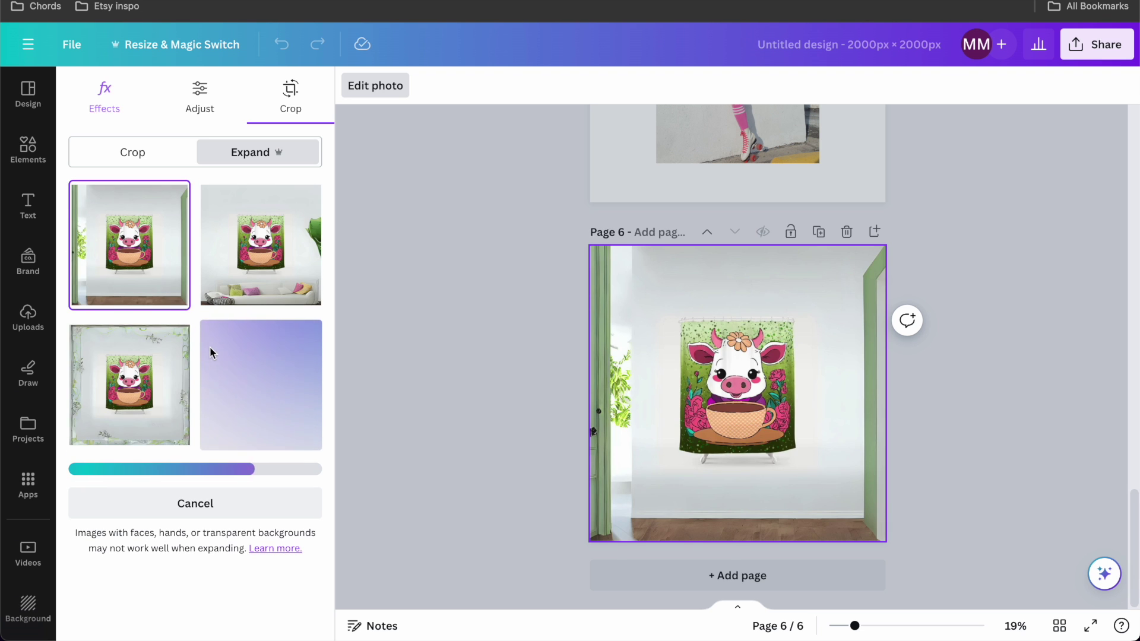
pyautogui.click(256, 272)
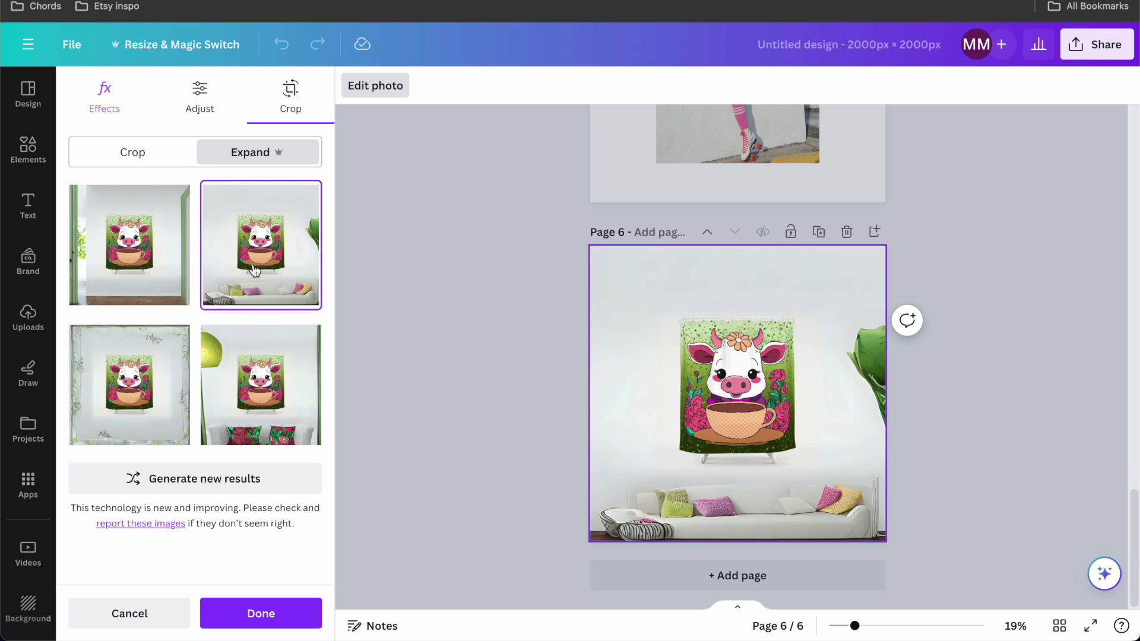
pyautogui.click(458, 440)
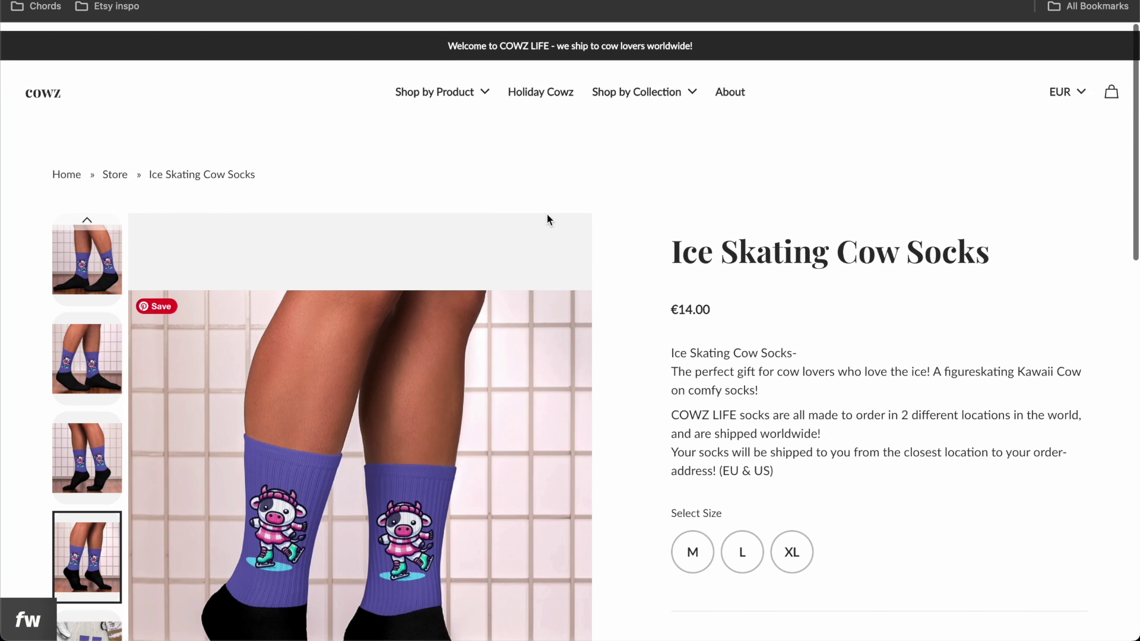
# Save the second gallery photo of the Acrylic Rose Field Highland Cow Framed Print from Wall Art to Downloads.
pyautogui.moveTo(428, 92)
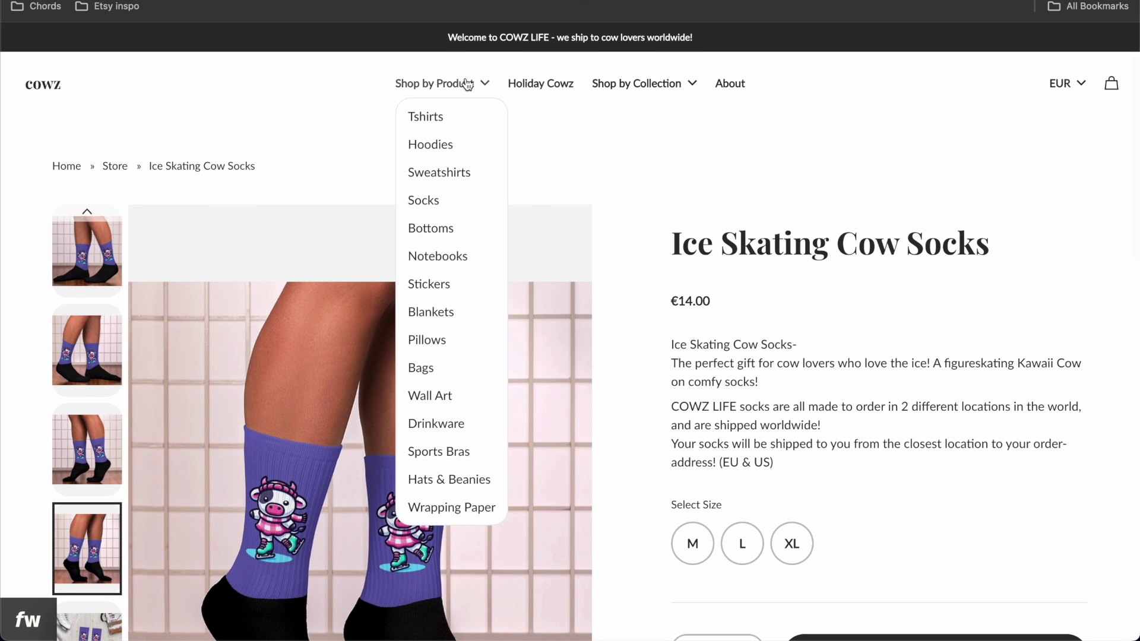
pyautogui.click(430, 396)
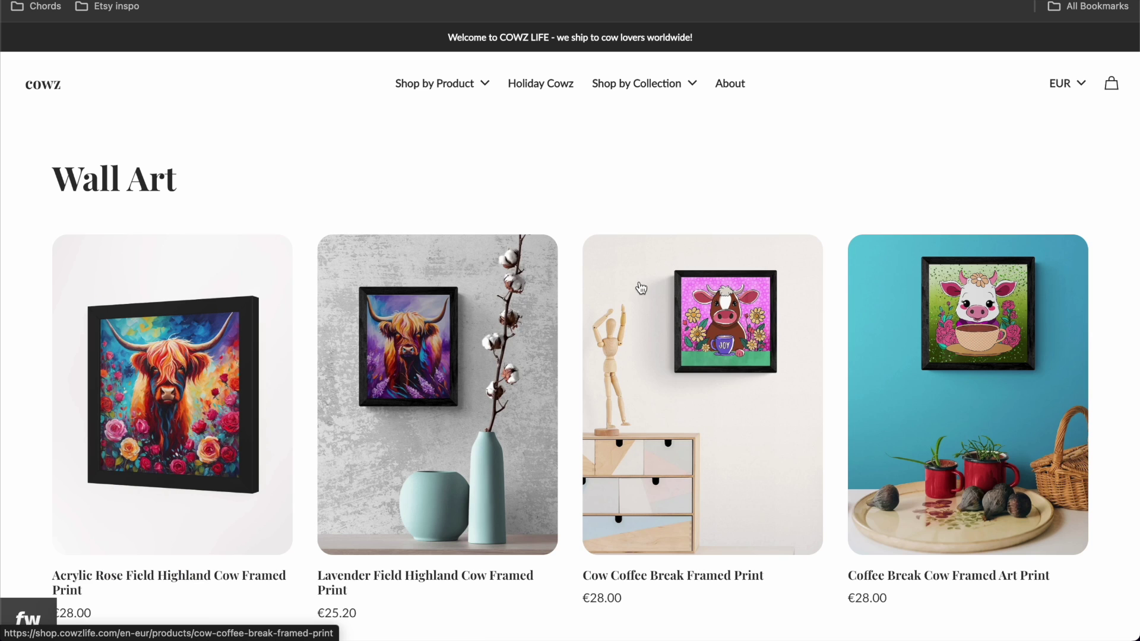
pyautogui.click(143, 403)
pyautogui.click(92, 349)
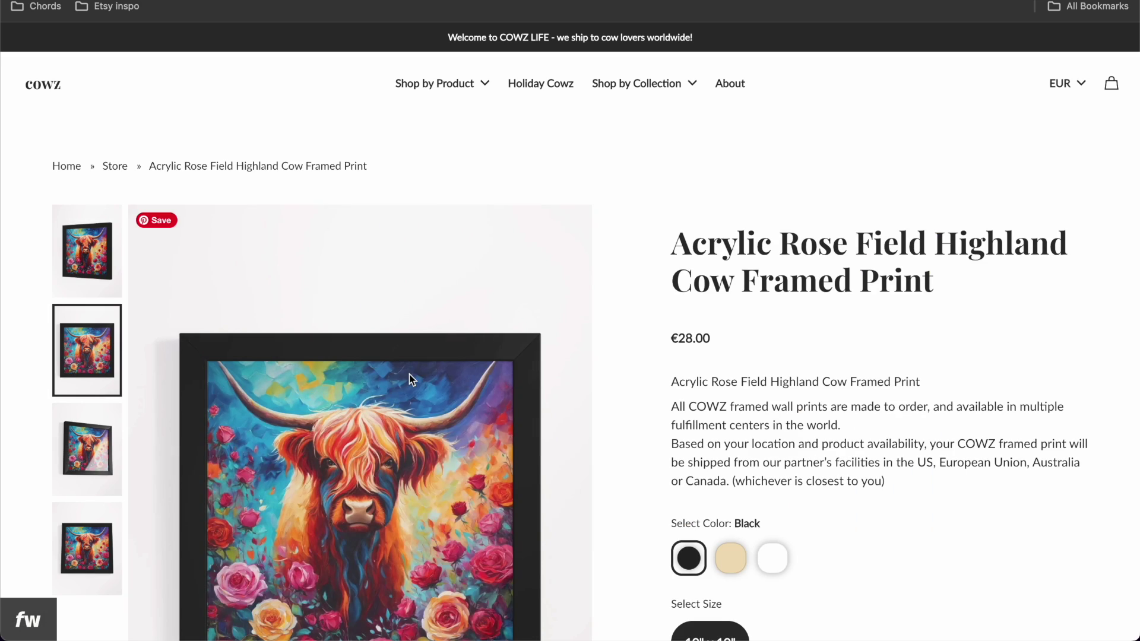
pyautogui.rightClick(408, 374)
pyautogui.click(433, 400)
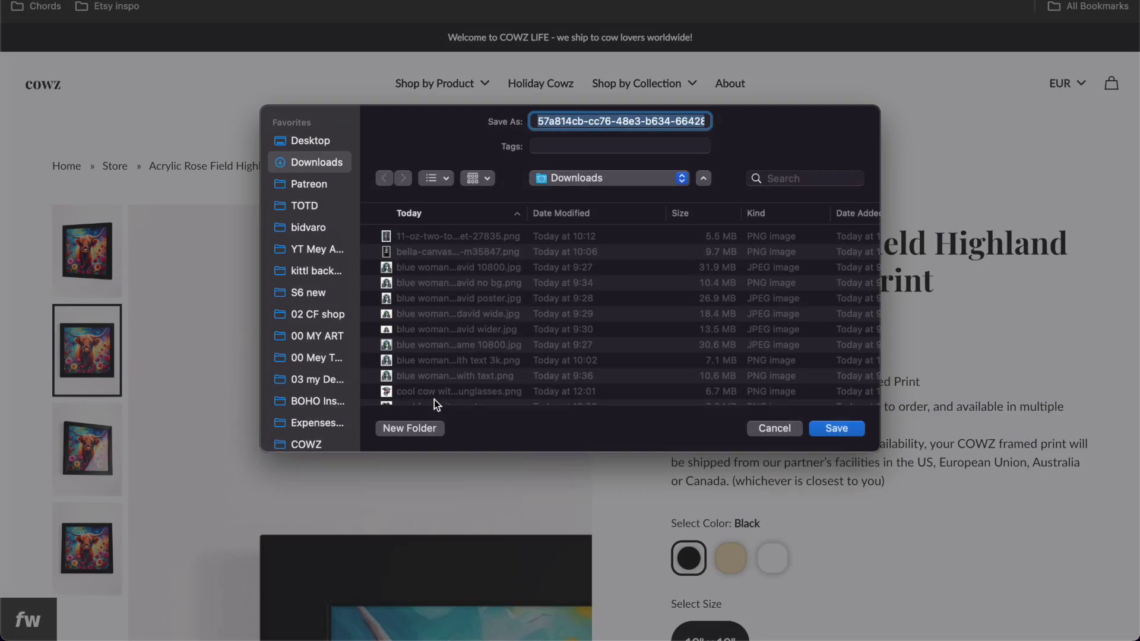
pyautogui.press('Return')
# Add page 7, upload the highland cow print from Downloads, and place it with its top and bottom trimmed.
pyautogui.hotkey('ctrl', 'Tab')
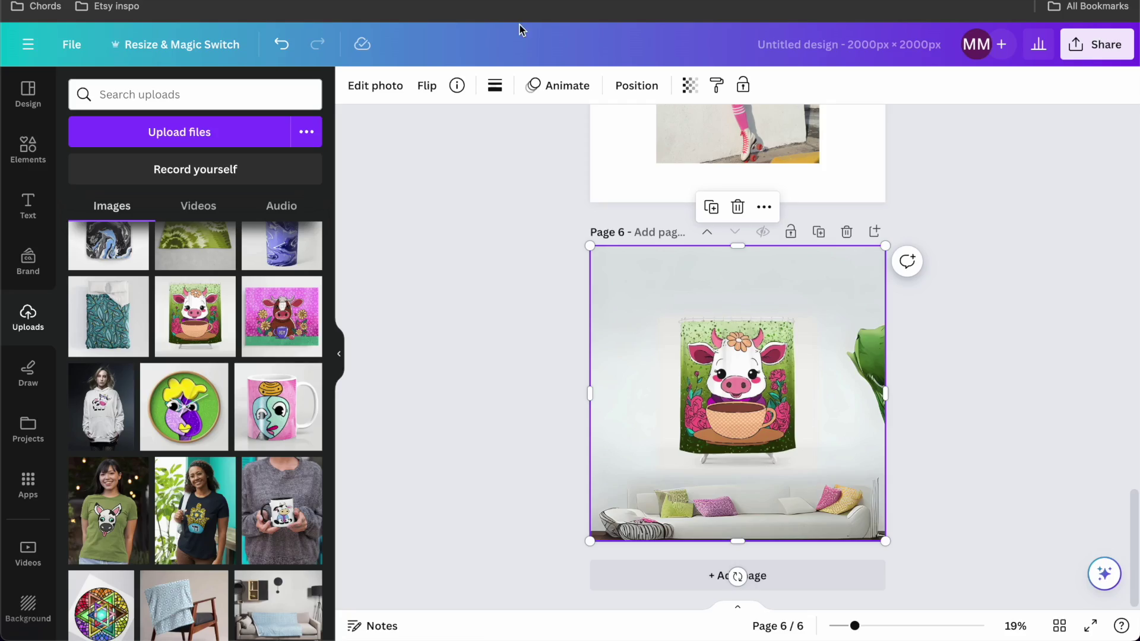
pyautogui.press('Delete')
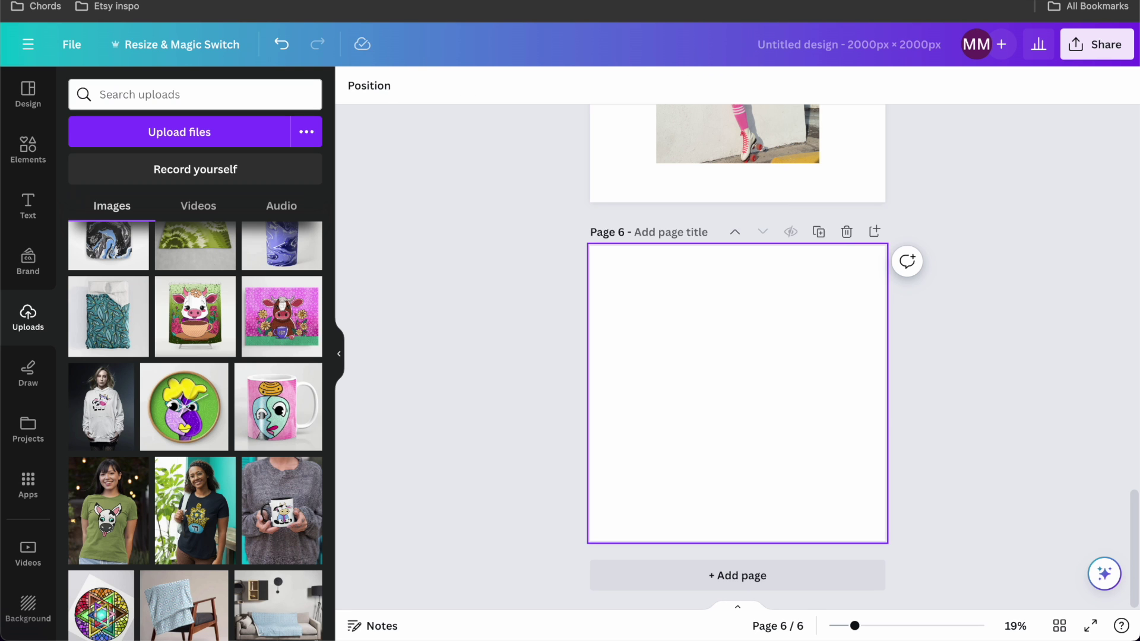
pyautogui.hotkey('ctrl', 'z')
pyautogui.click(666, 572)
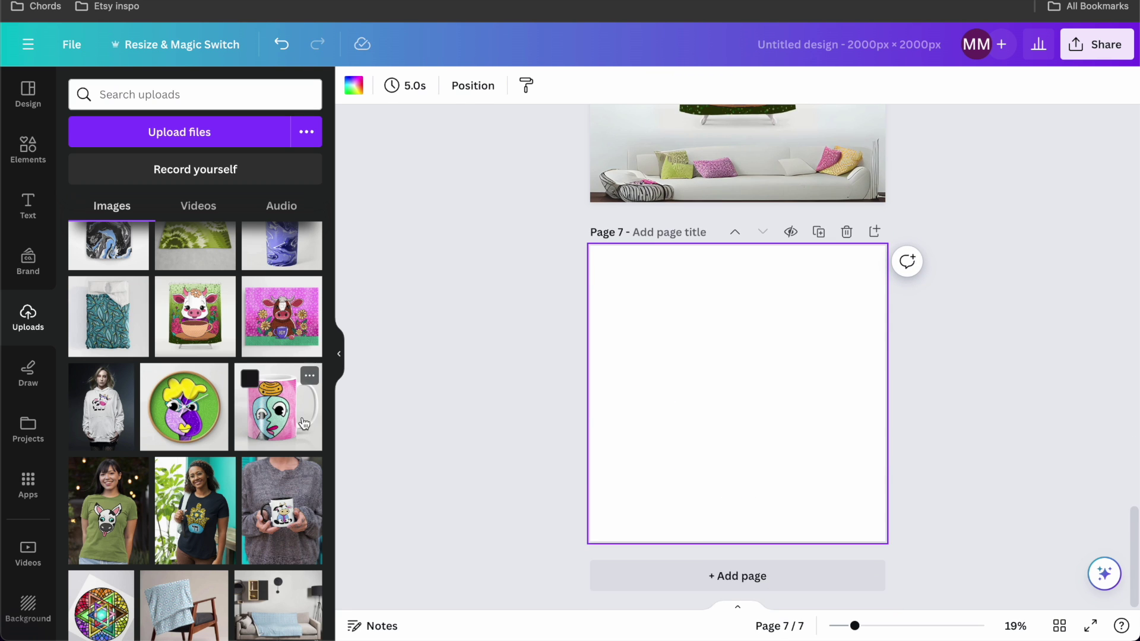
pyautogui.click(135, 594)
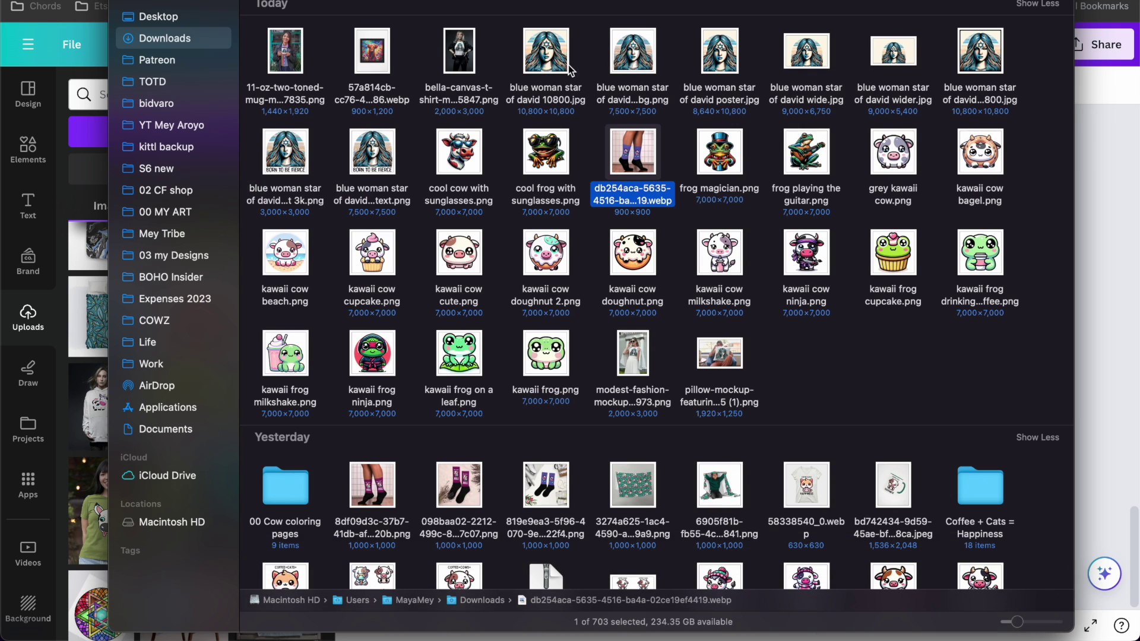
pyautogui.moveTo(361, 63); pyautogui.dragTo(95, 344)
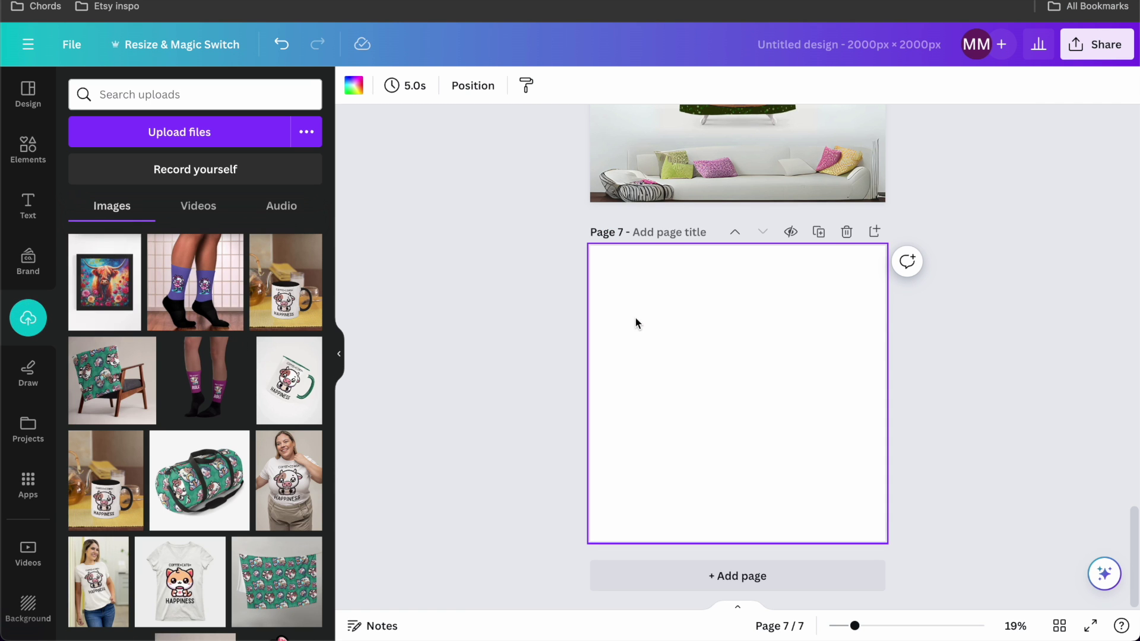
pyautogui.click(135, 317)
pyautogui.moveTo(738, 491); pyautogui.dragTo(738, 463)
pyautogui.moveTo(737, 294); pyautogui.dragTo(737, 323)
# Magic Expand the cow print to the whole page and apply the shelves-and-teal-vases room result.
pyautogui.click(375, 87)
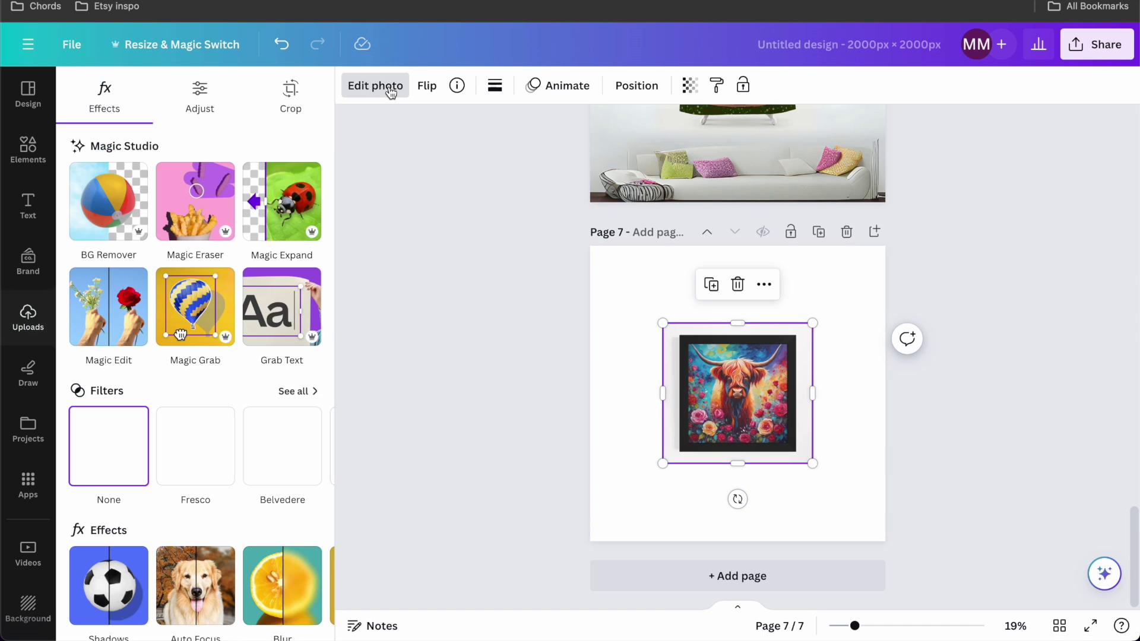
pyautogui.click(271, 215)
pyautogui.click(215, 242)
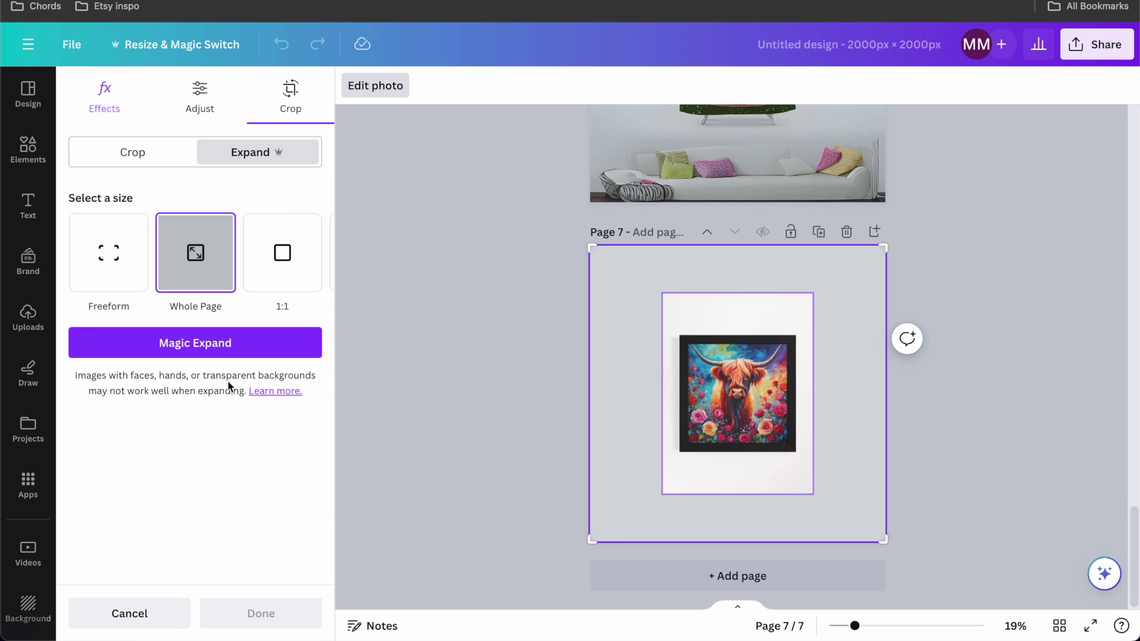
pyautogui.click(223, 347)
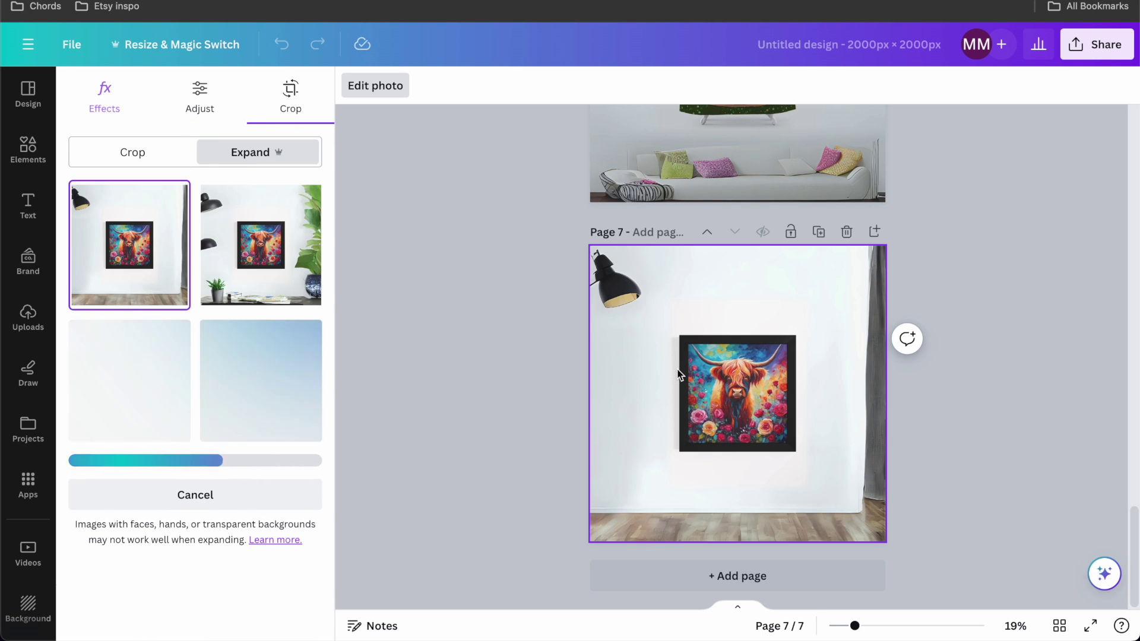
pyautogui.click(262, 265)
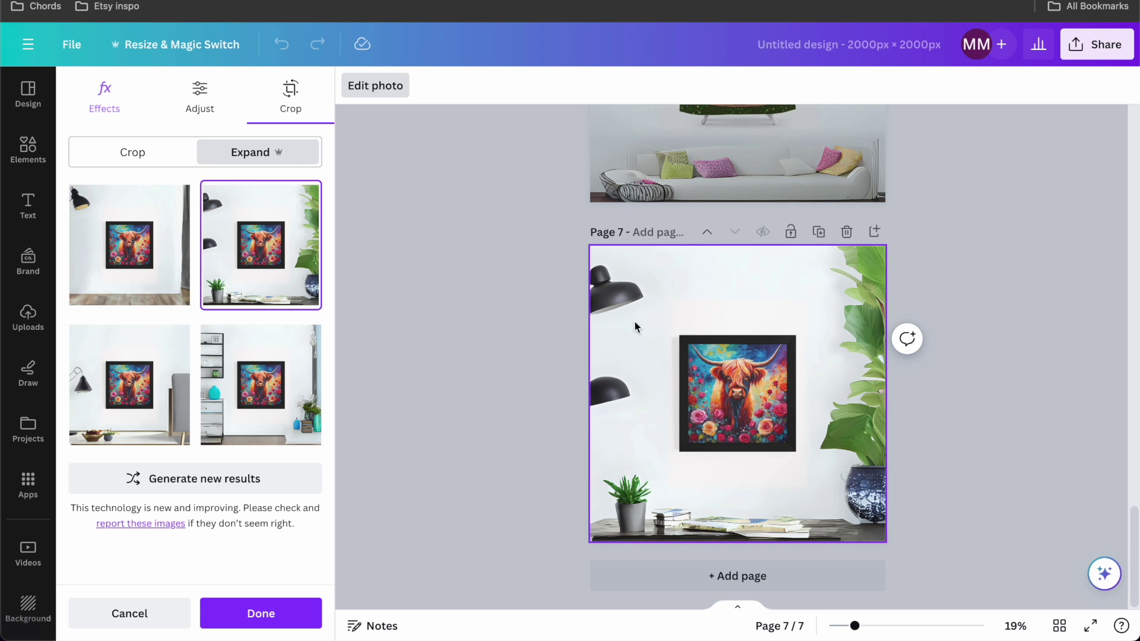
pyautogui.click(285, 398)
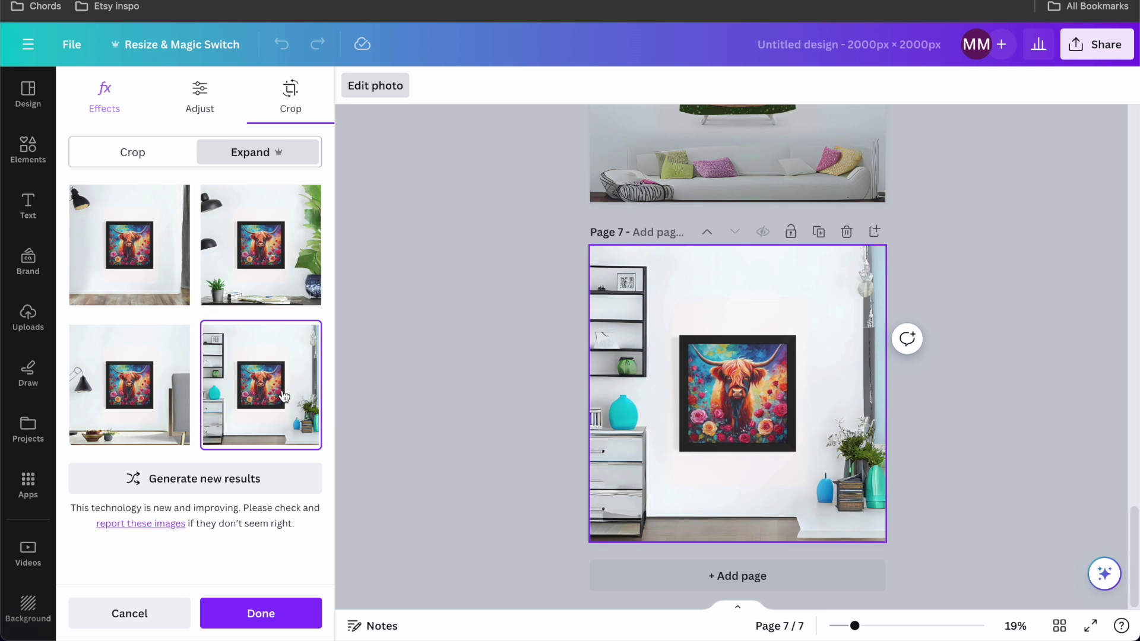
pyautogui.click(140, 391)
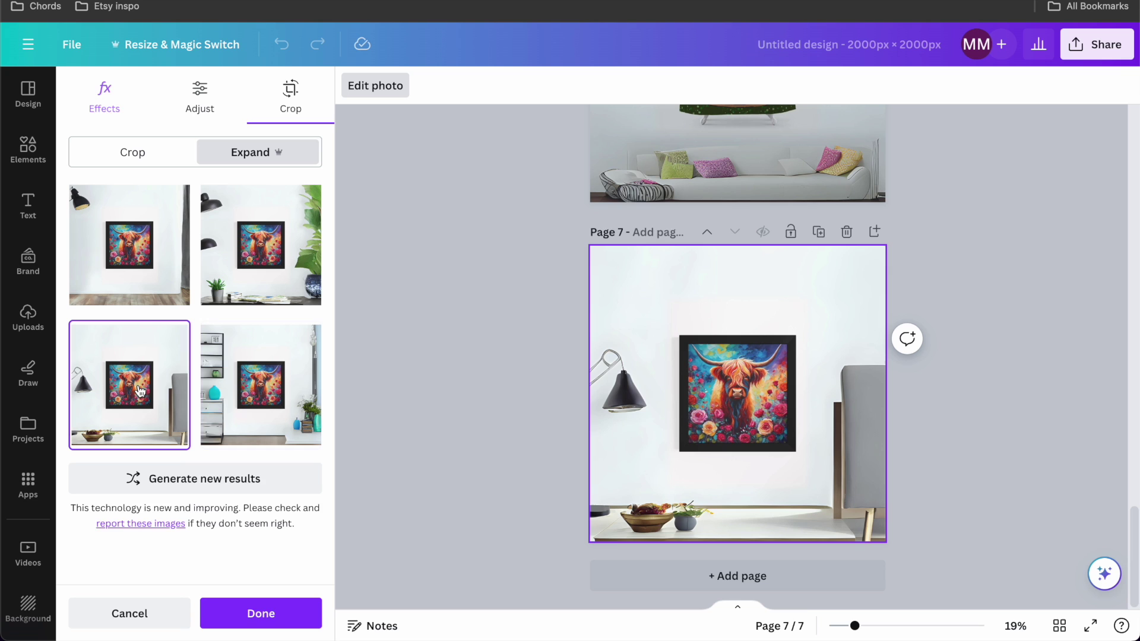
pyautogui.click(275, 403)
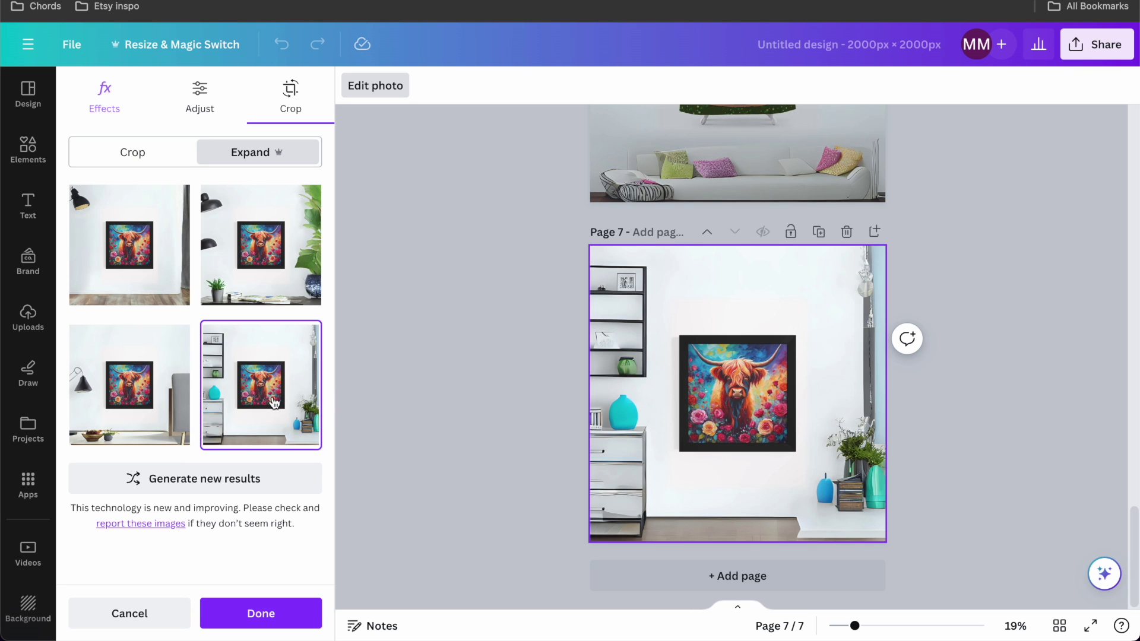
pyautogui.click(295, 613)
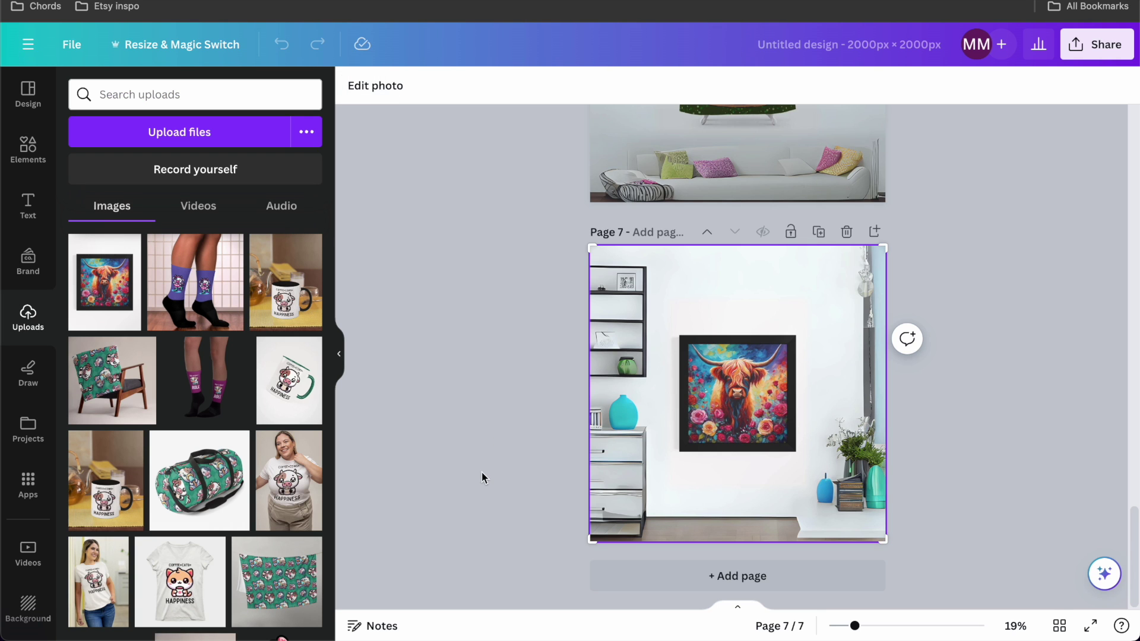
# Add page 8 with the blanket-draped chair photo and Magic Grab the chair from its background.
pyautogui.click(678, 582)
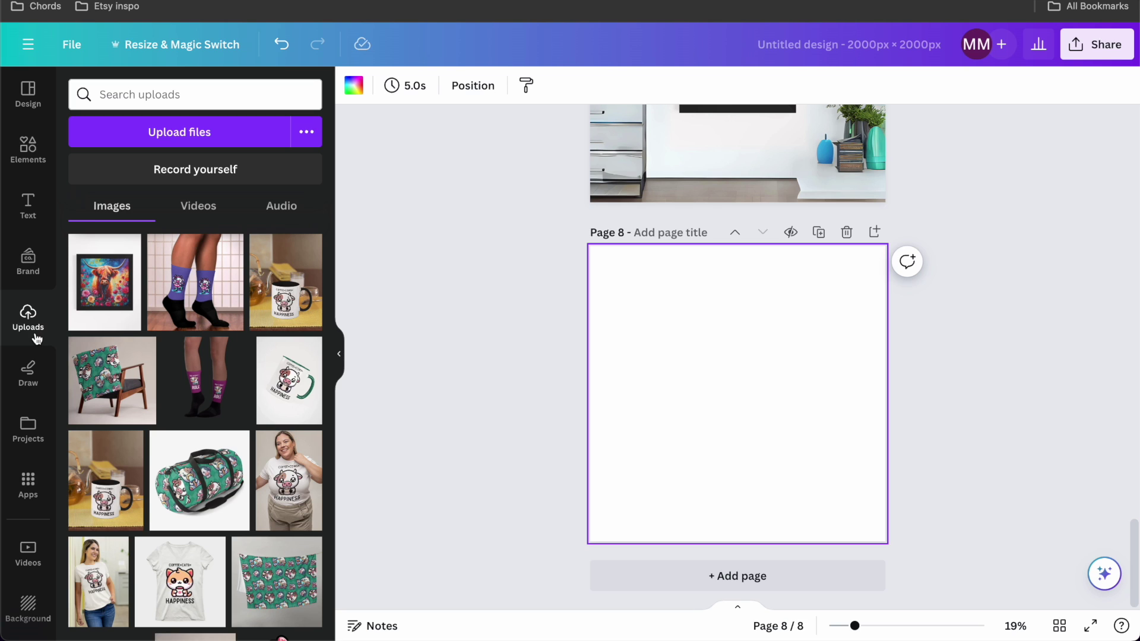
pyautogui.click(121, 390)
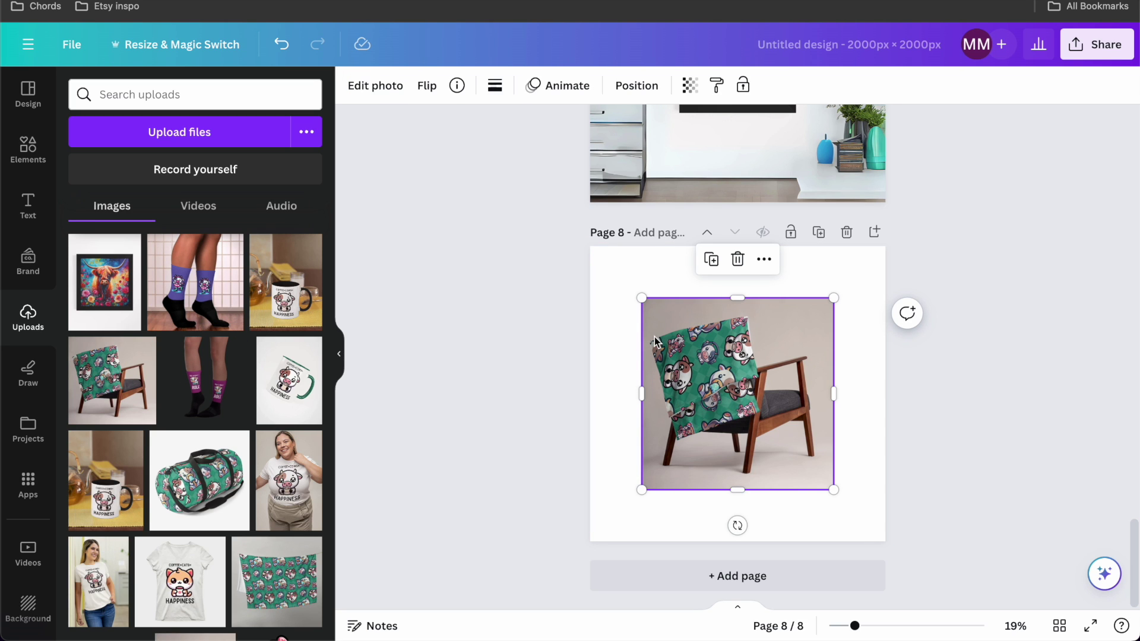
pyautogui.click(380, 89)
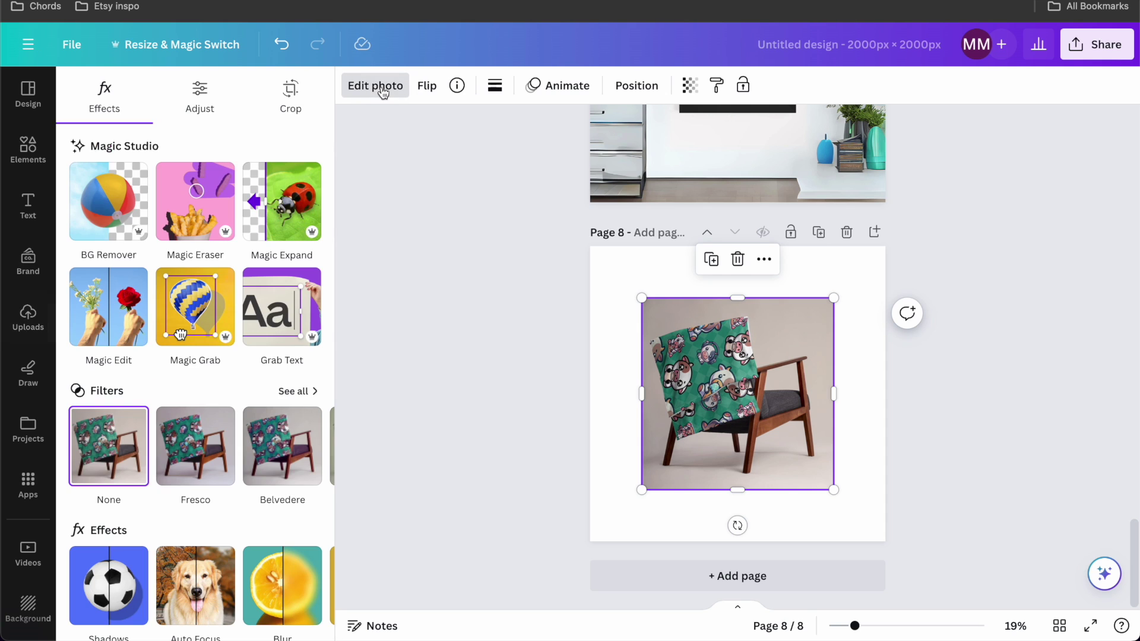
pyautogui.click(202, 309)
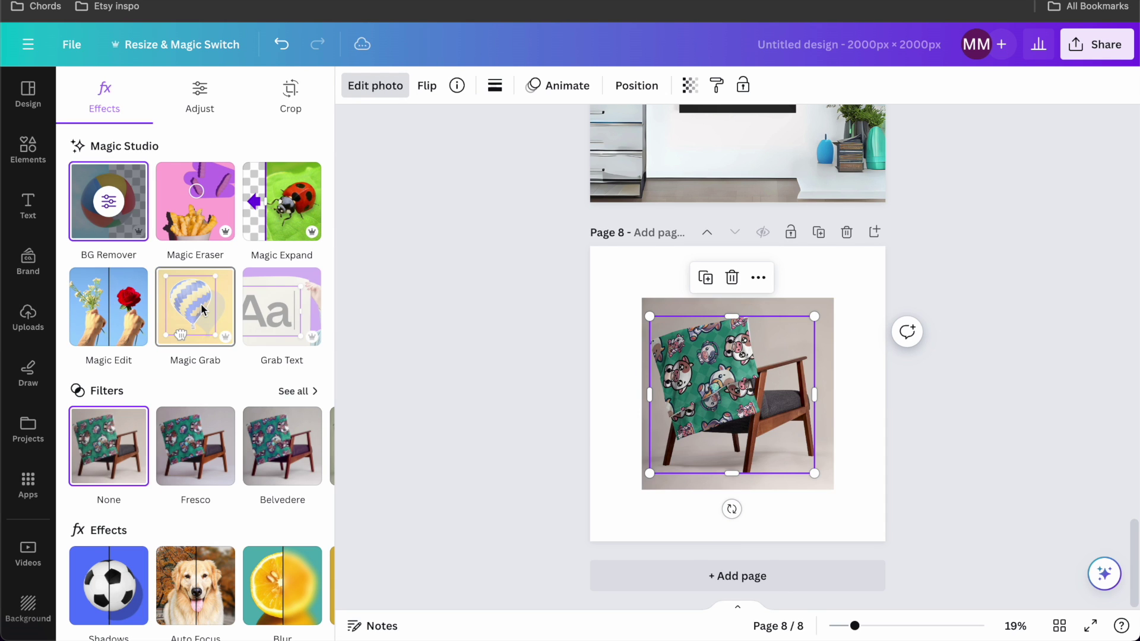
# Reposition the cut-out chair and its background image so the chair sits over the backdrop.
pyautogui.moveTo(722, 403); pyautogui.dragTo(791, 449)
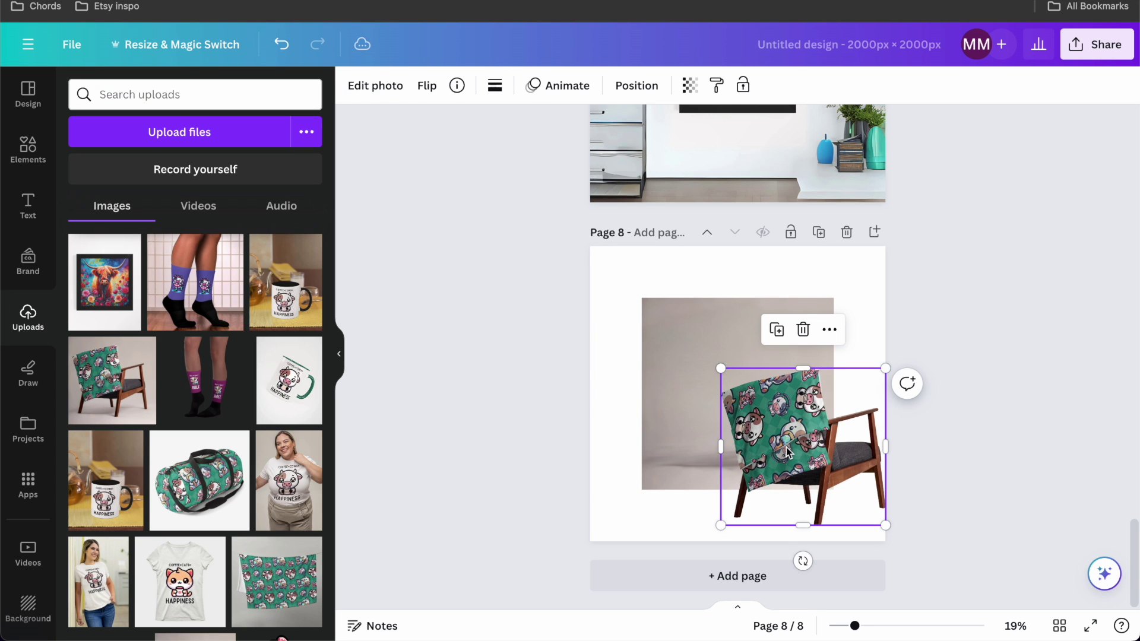
pyautogui.moveTo(786, 452); pyautogui.dragTo(735, 463)
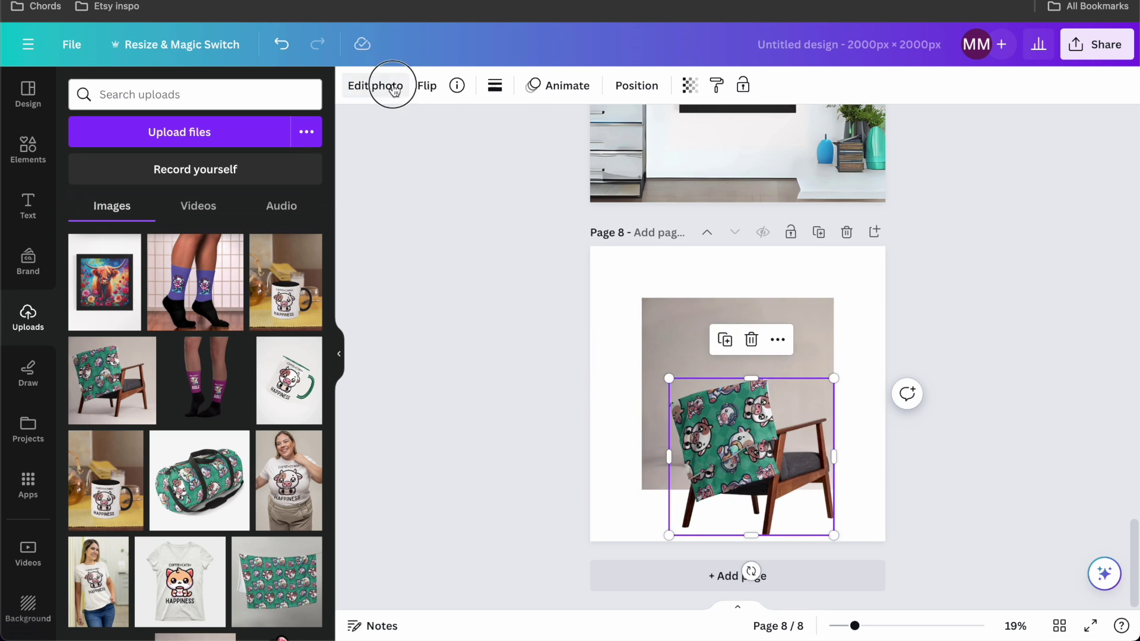
pyautogui.click(392, 84)
pyautogui.click(483, 274)
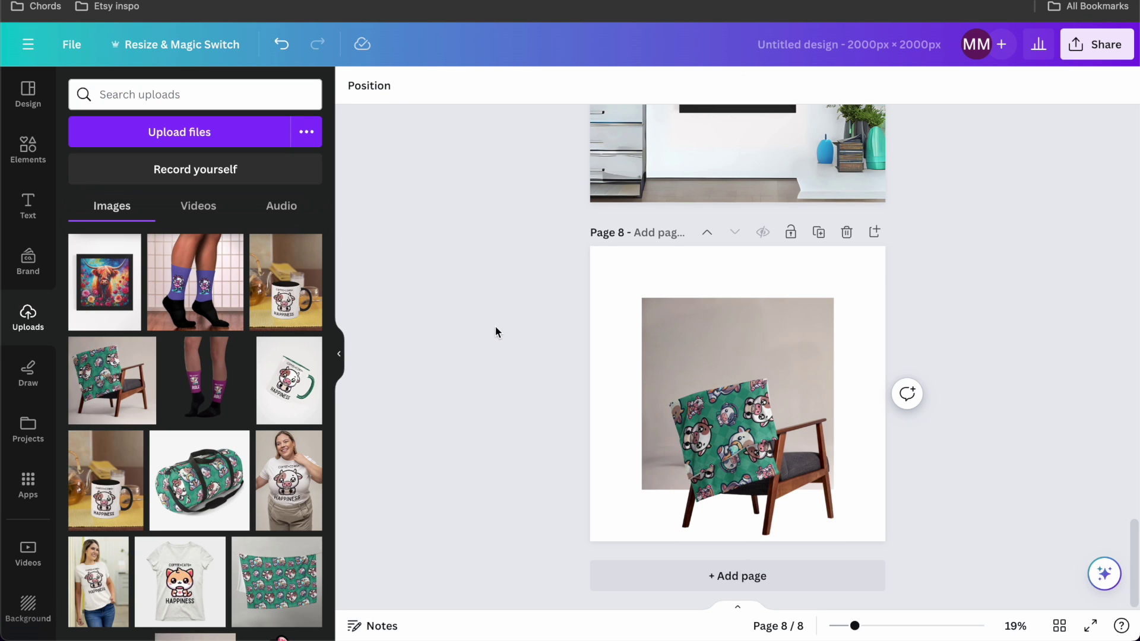
pyautogui.click(707, 404)
pyautogui.moveTo(725, 354); pyautogui.dragTo(679, 312)
pyautogui.moveTo(769, 478); pyautogui.dragTo(743, 420)
pyautogui.click(634, 296)
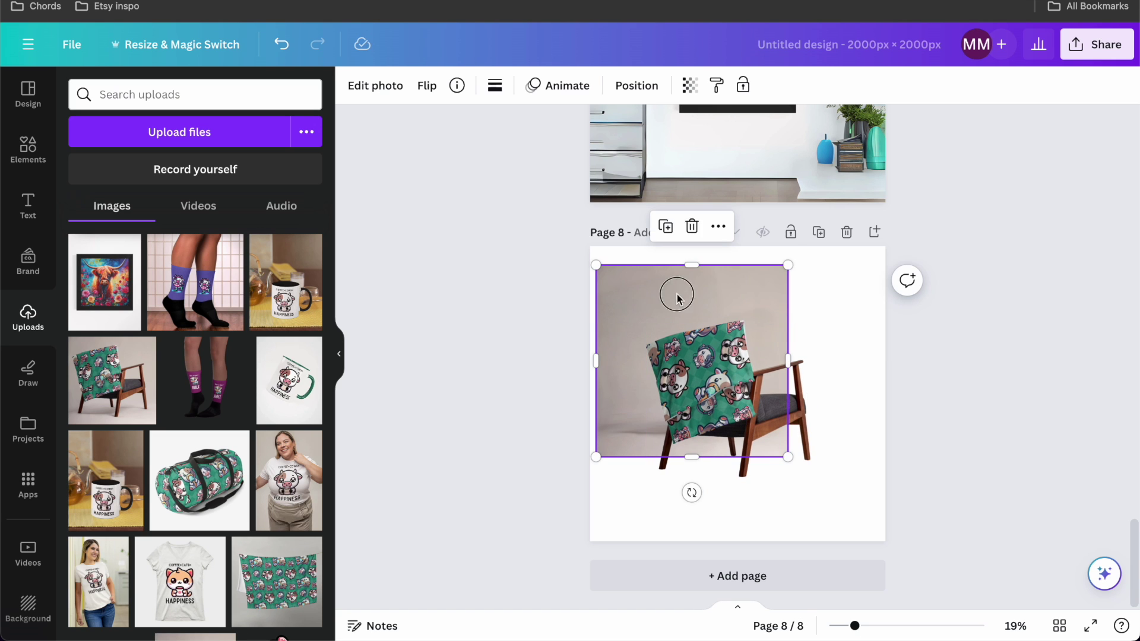
pyautogui.moveTo(674, 293); pyautogui.dragTo(701, 312)
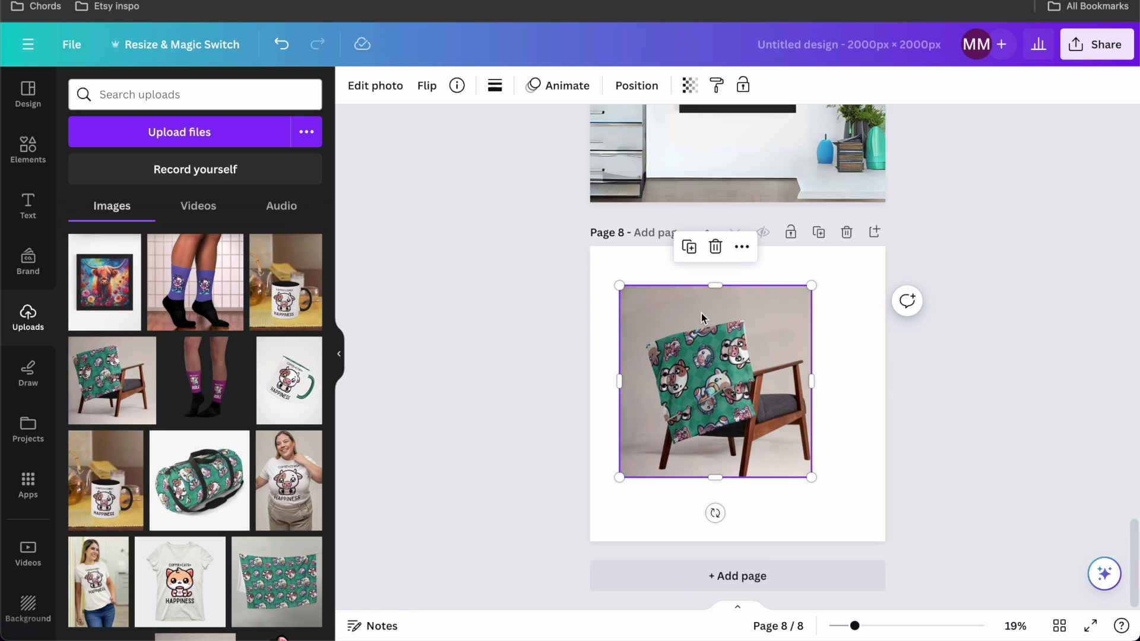
# Add page 9 with the coffee mug photo, Magic Grab the mug, and move it to the right edge.
pyautogui.click(629, 568)
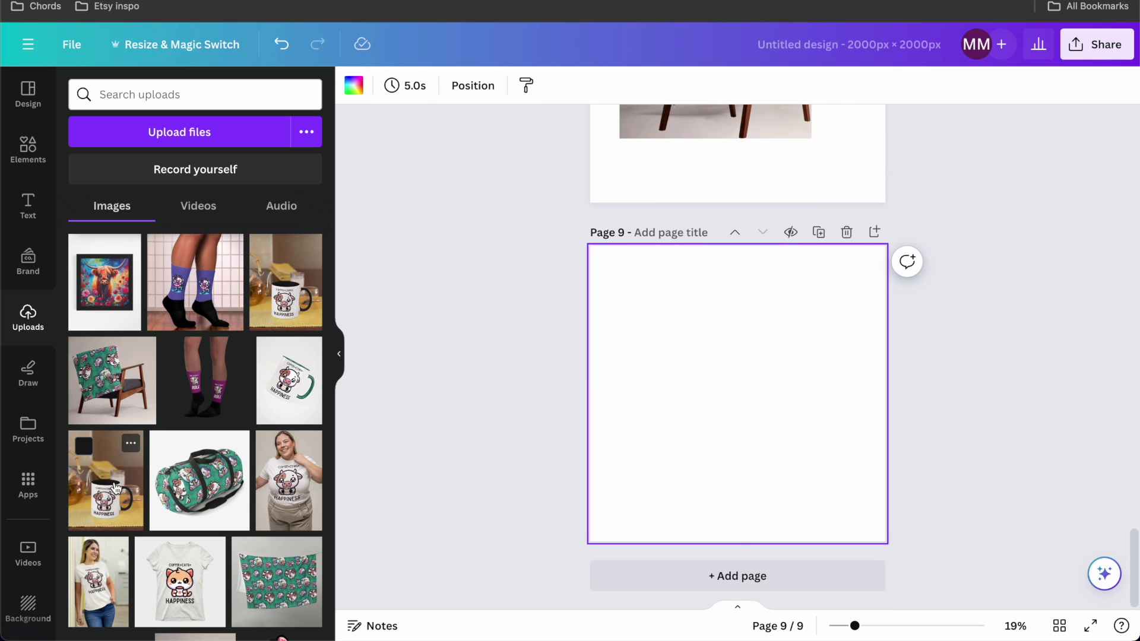
pyautogui.click(107, 482)
pyautogui.click(374, 86)
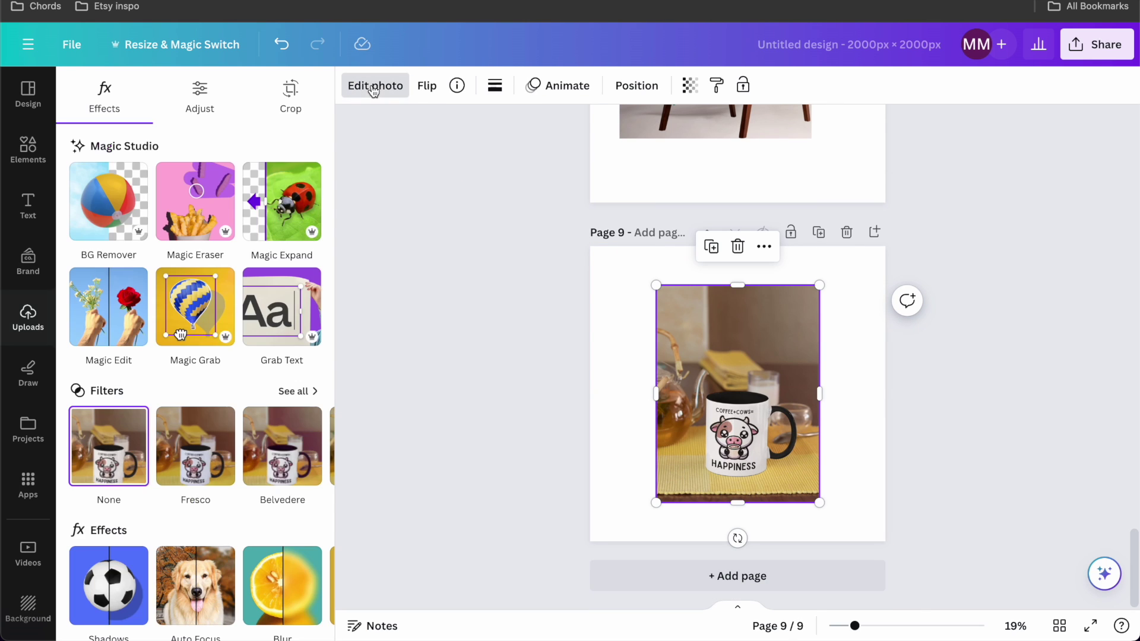
pyautogui.click(202, 305)
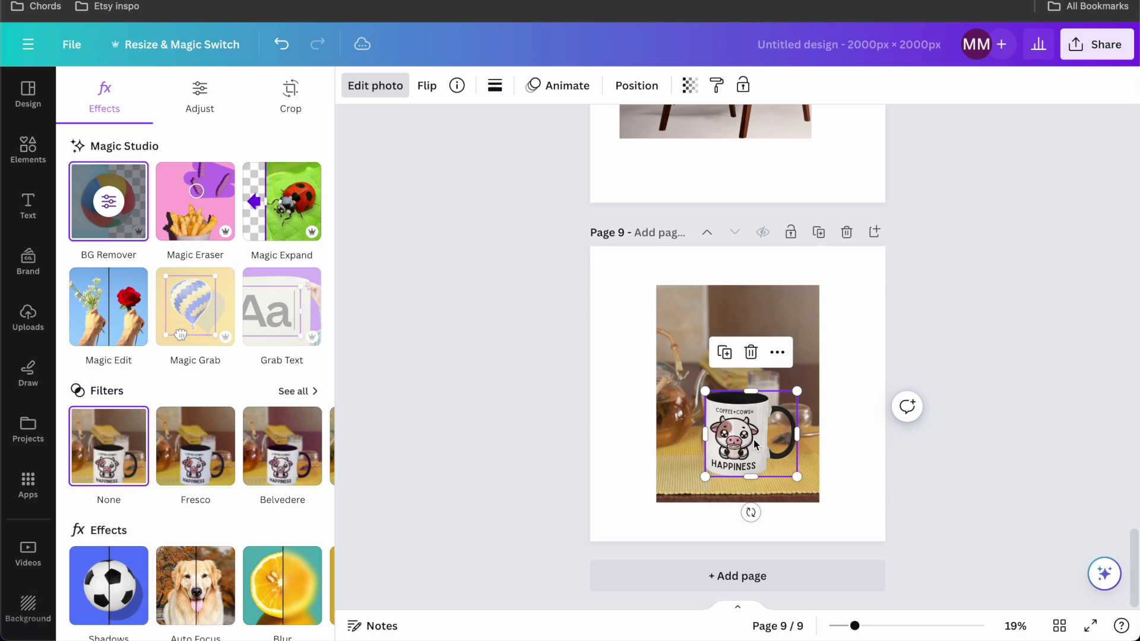
pyautogui.moveTo(725, 419); pyautogui.dragTo(880, 380)
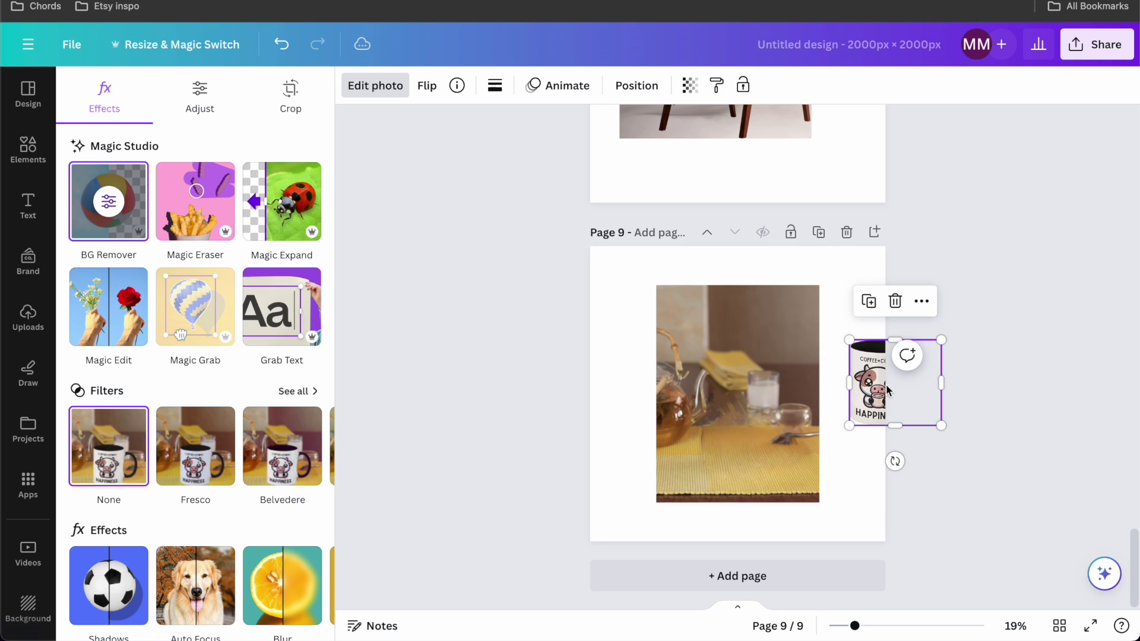
pyautogui.moveTo(881, 392); pyautogui.dragTo(858, 378)
# Place the green-handled mug photo on page 9 and remove its background.
pyautogui.scroll(1, 736, 392)
pyautogui.click(26, 313)
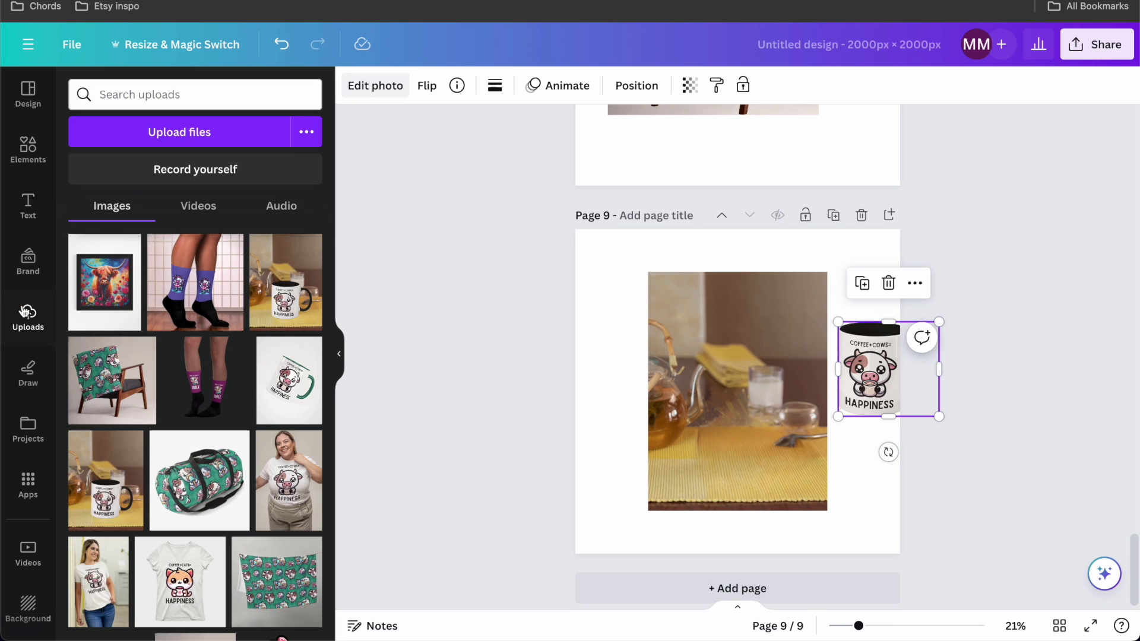
pyautogui.scroll(-1, 238, 382)
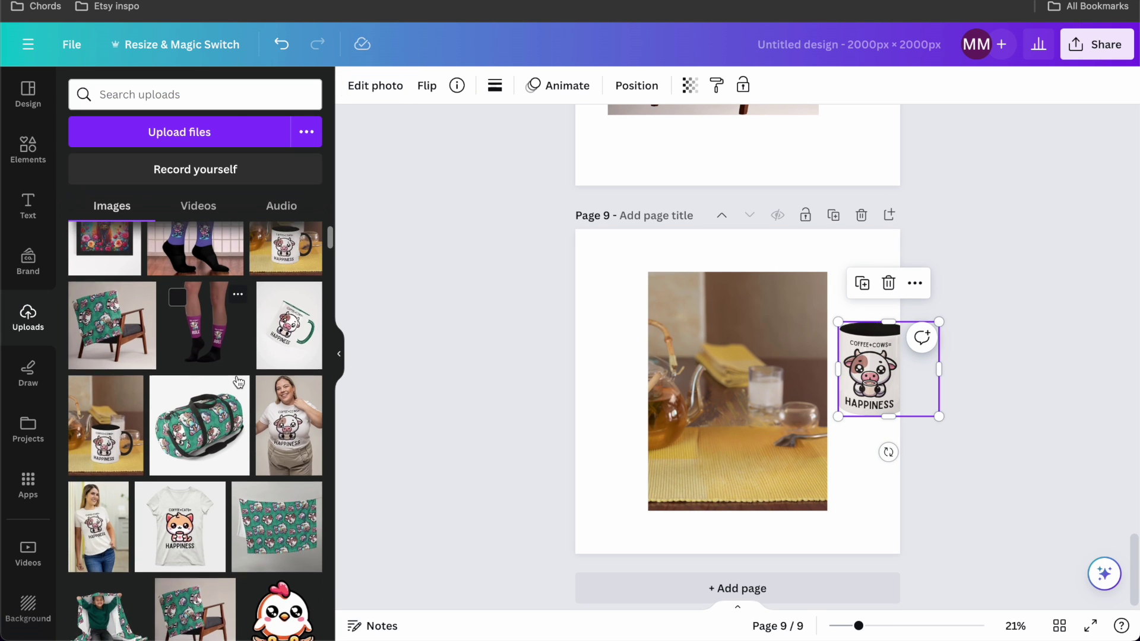
pyautogui.click(289, 335)
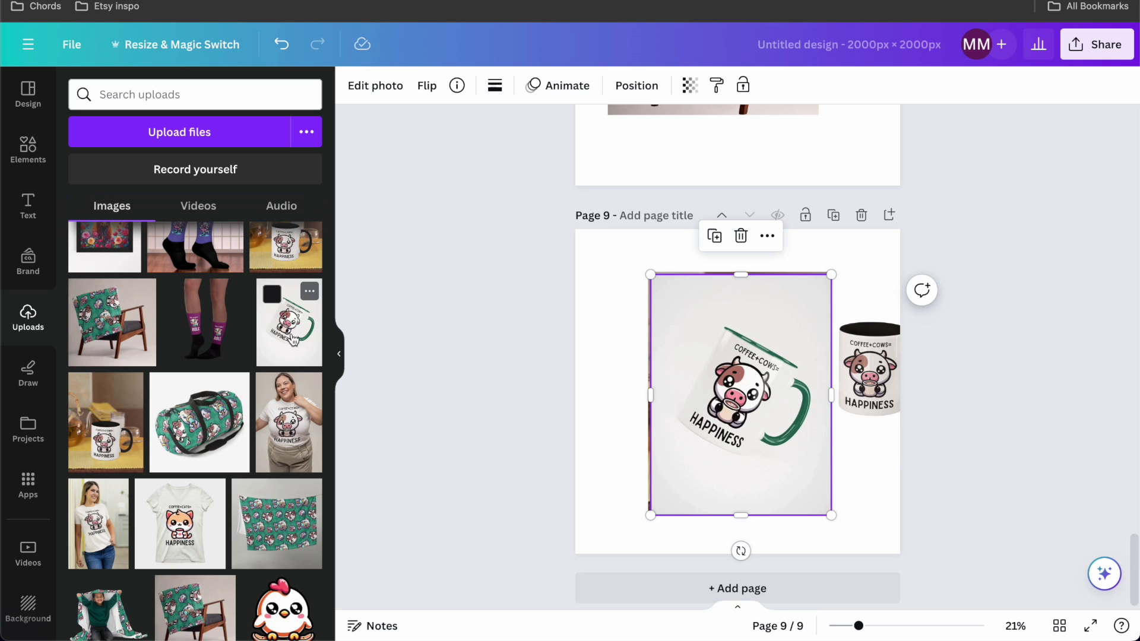
pyautogui.click(378, 87)
pyautogui.click(130, 200)
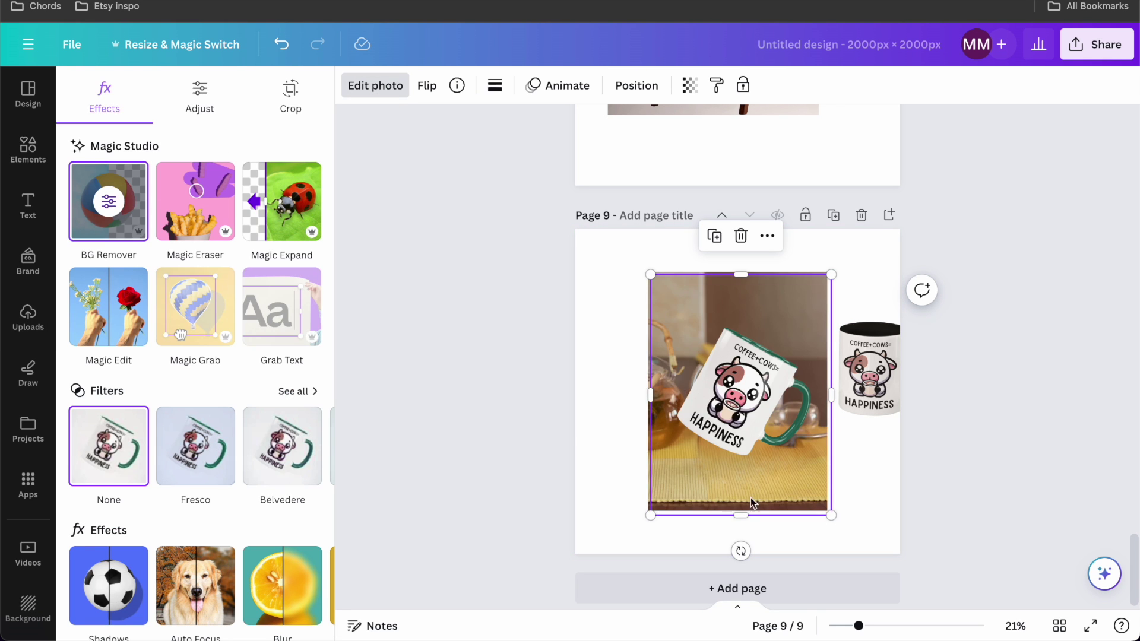
# Trim the mug photo's bottom, rotate and shrink the mug cutout beside it, then add page 10.
pyautogui.moveTo(732, 514); pyautogui.dragTo(803, 492)
pyautogui.moveTo(752, 392); pyautogui.dragTo(742, 409)
pyautogui.moveTo(759, 262); pyautogui.dragTo(751, 294)
pyautogui.moveTo(757, 418); pyautogui.dragTo(762, 407)
pyautogui.click(868, 374)
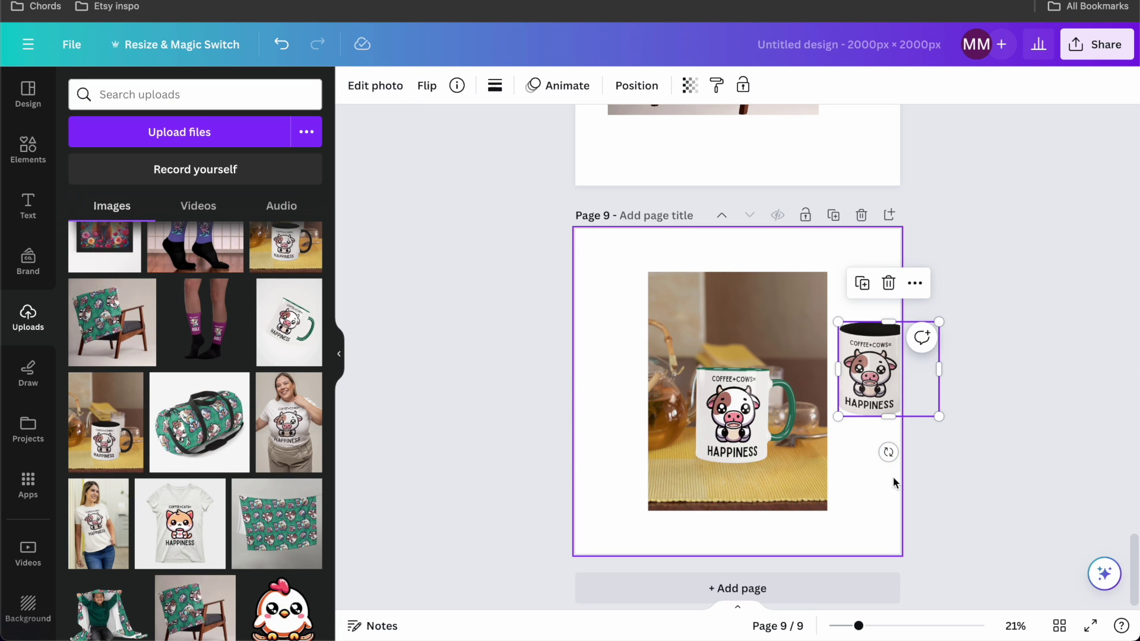
pyautogui.click(775, 574)
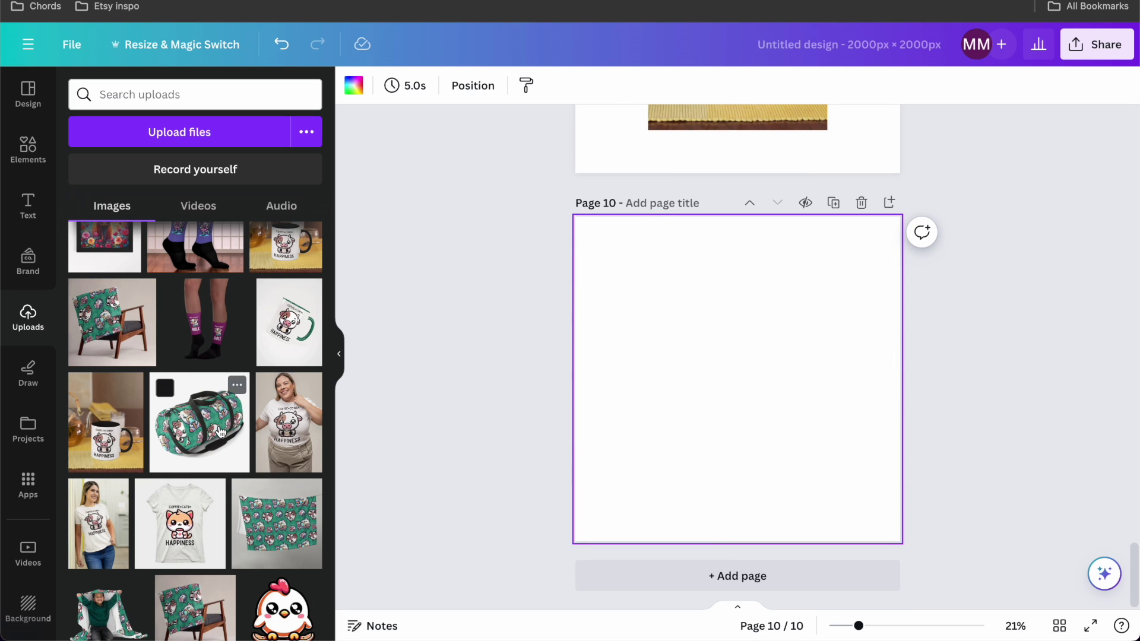
# Place the pink face mug on page 10 and brush its base for a Magic Edit.
pyautogui.scroll(-5, 221, 437)
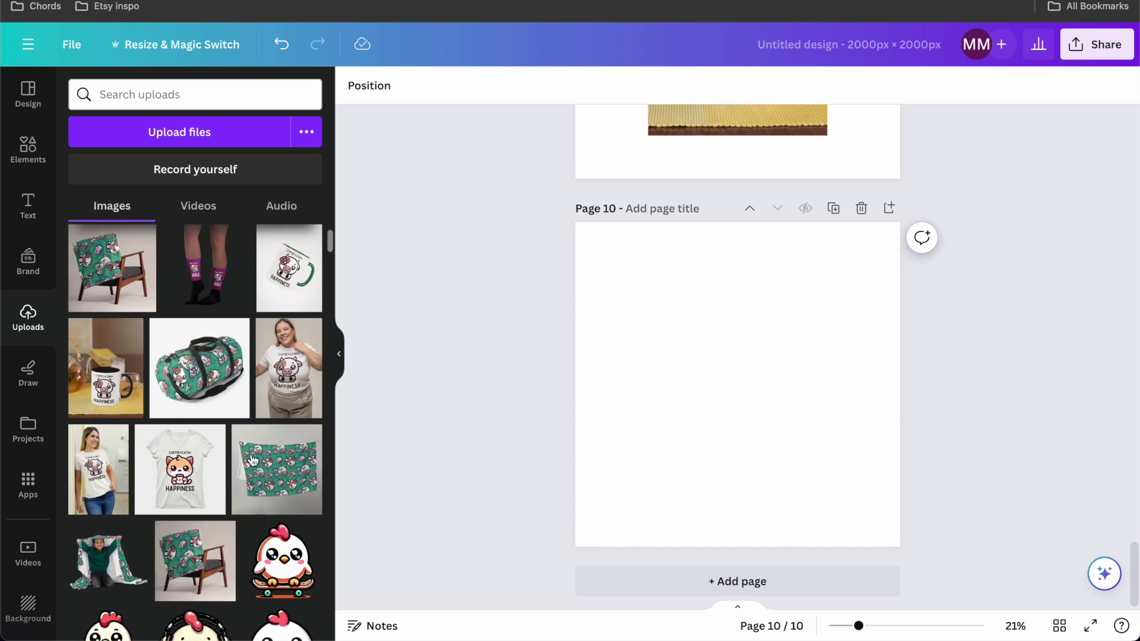
pyautogui.scroll(-20, 252, 460)
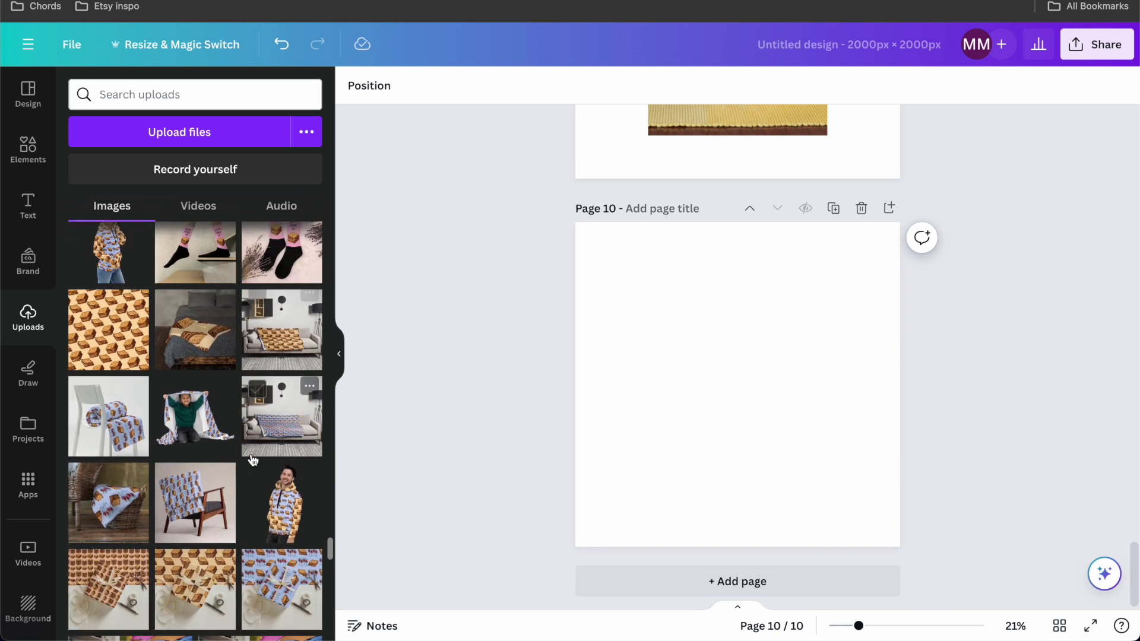
pyautogui.scroll(-20, 252, 460)
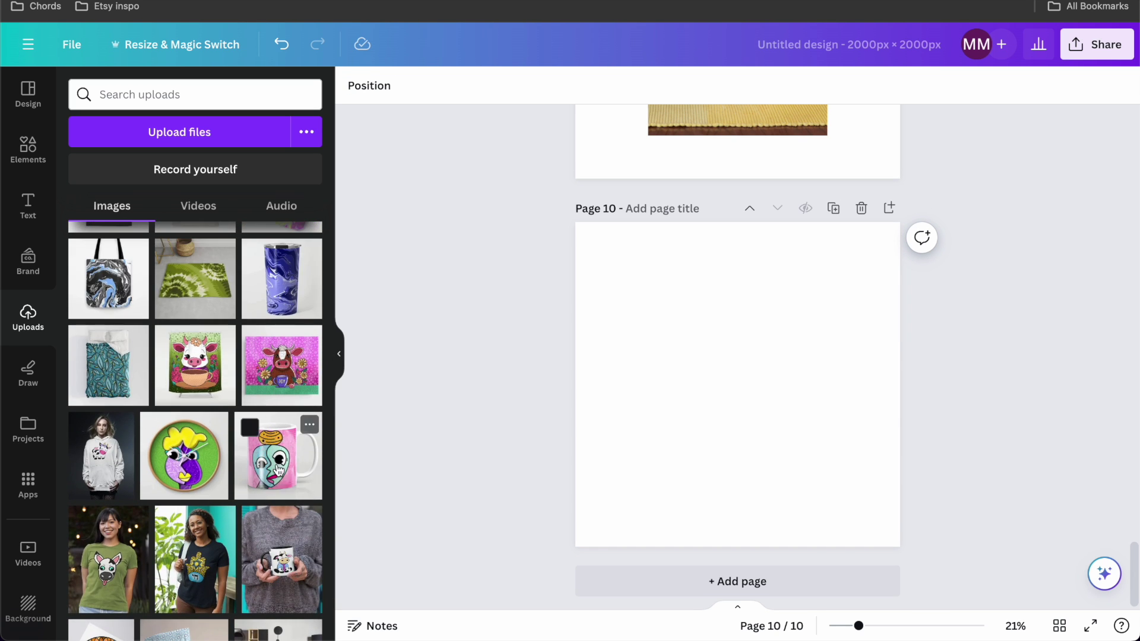
pyautogui.click(278, 470)
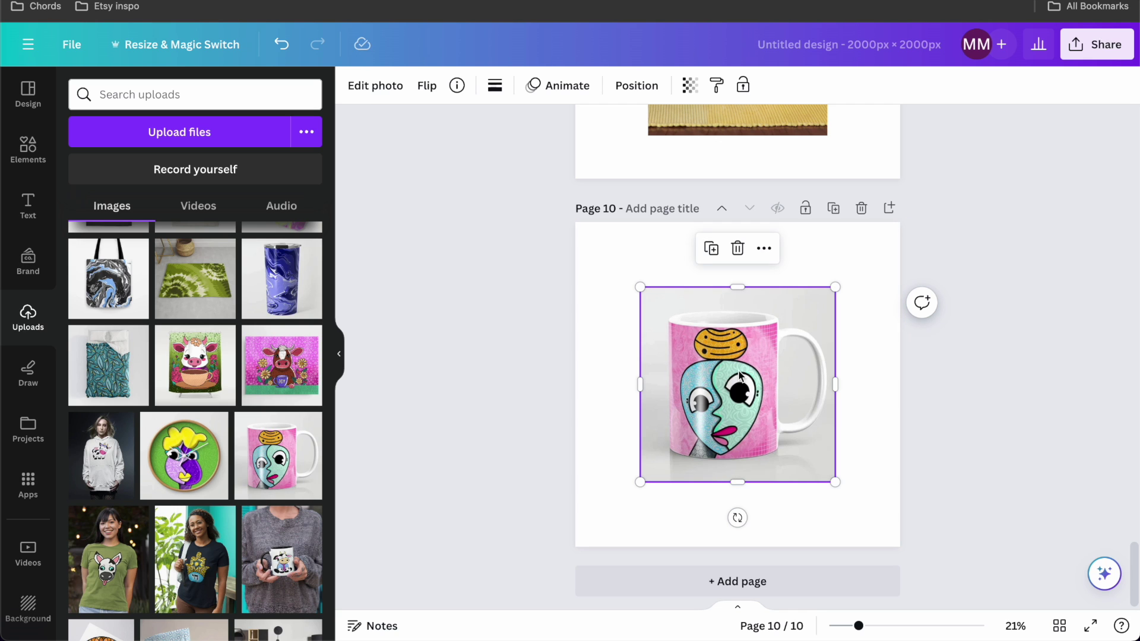
pyautogui.click(364, 86)
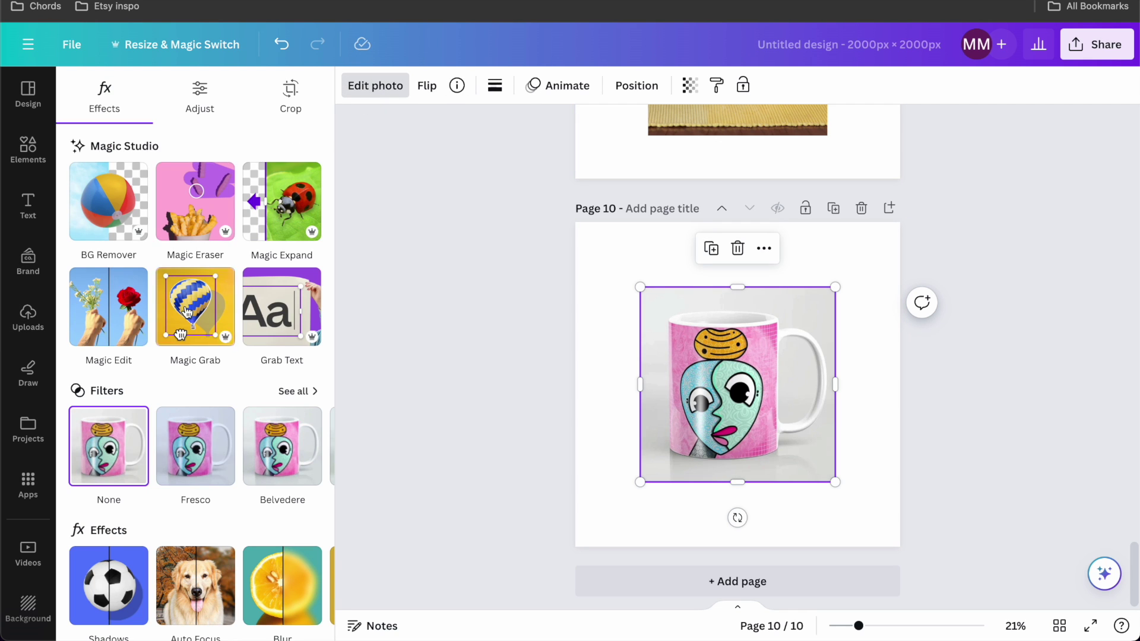
pyautogui.click(114, 328)
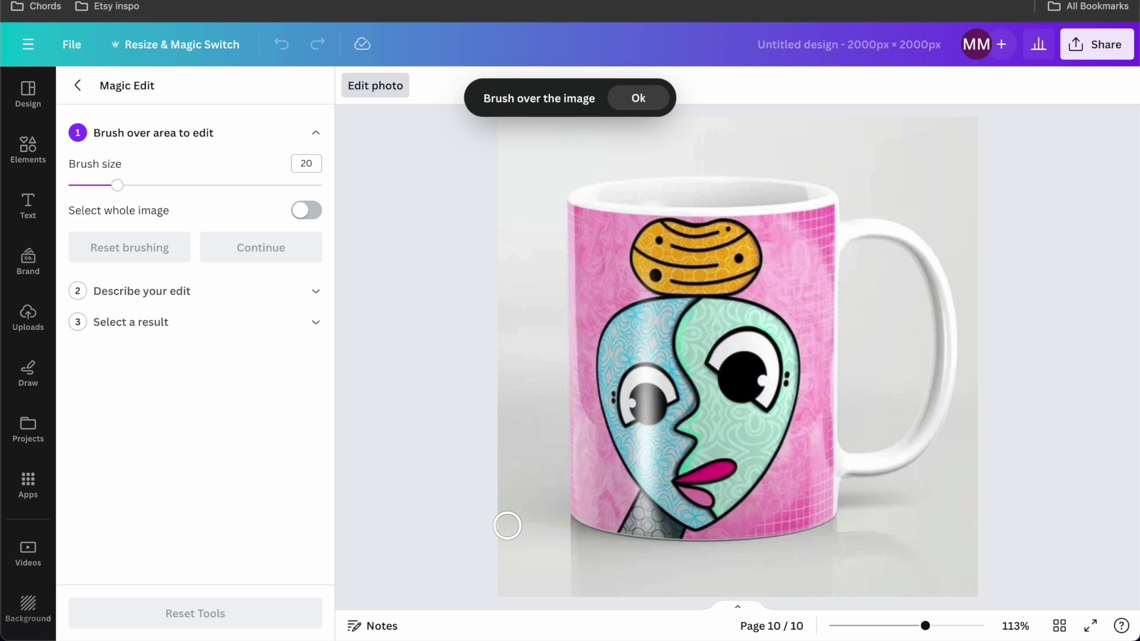
pyautogui.moveTo(500, 527)
pyautogui.mouseDown()
pyautogui.moveTo(564, 527)
pyautogui.moveTo(635, 548)
pyautogui.moveTo(831, 536)
pyautogui.moveTo(868, 517)
pyautogui.moveTo(987, 519)
pyautogui.moveTo(947, 531)
pyautogui.moveTo(970, 533)
pyautogui.moveTo(970, 586)
pyautogui.moveTo(927, 599)
pyautogui.moveTo(508, 597)
pyautogui.moveTo(500, 536)
pyautogui.moveTo(528, 580)
pyautogui.moveTo(527, 530)
pyautogui.moveTo(536, 574)
pyautogui.moveTo(556, 541)
pyautogui.moveTo(563, 591)
pyautogui.moveTo(580, 553)
pyautogui.moveTo(590, 570)
pyautogui.moveTo(696, 560)
pyautogui.moveTo(602, 577)
pyautogui.moveTo(876, 579)
pyautogui.moveTo(896, 578)
pyautogui.moveTo(793, 561)
pyautogui.moveTo(951, 540)
pyautogui.moveTo(841, 545)
pyautogui.moveTo(916, 560)
pyautogui.moveTo(884, 580)
pyautogui.moveTo(974, 567)
pyautogui.moveTo(908, 567)
pyautogui.mouseUp()
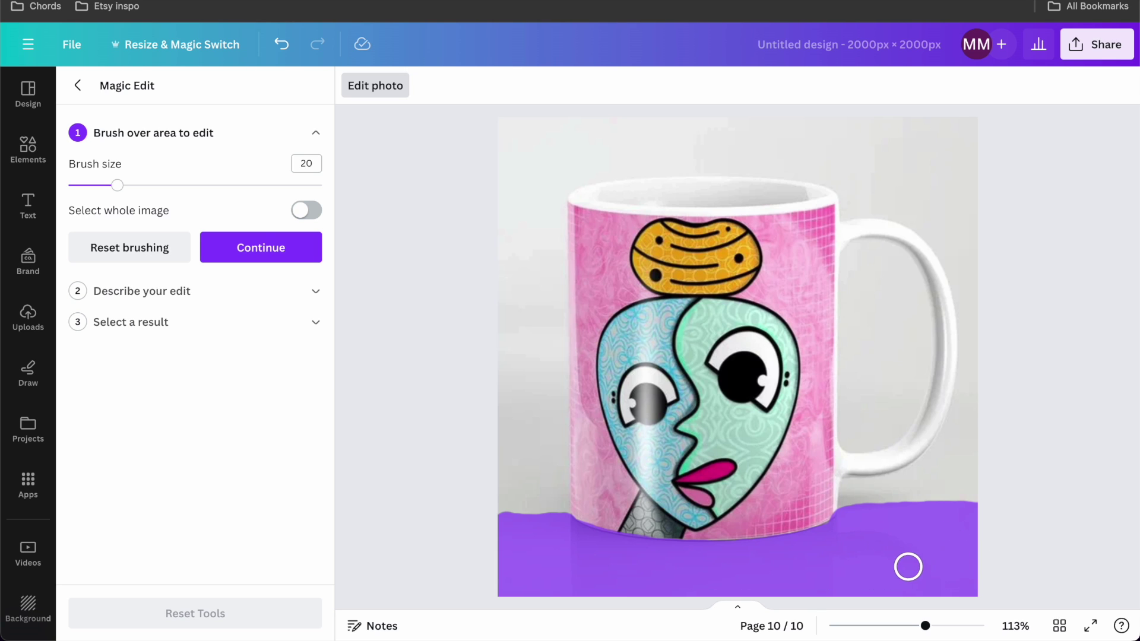
# Prompt 'a kitchen counter', compare results, and apply the dark granite counter version.
pyautogui.click(265, 249)
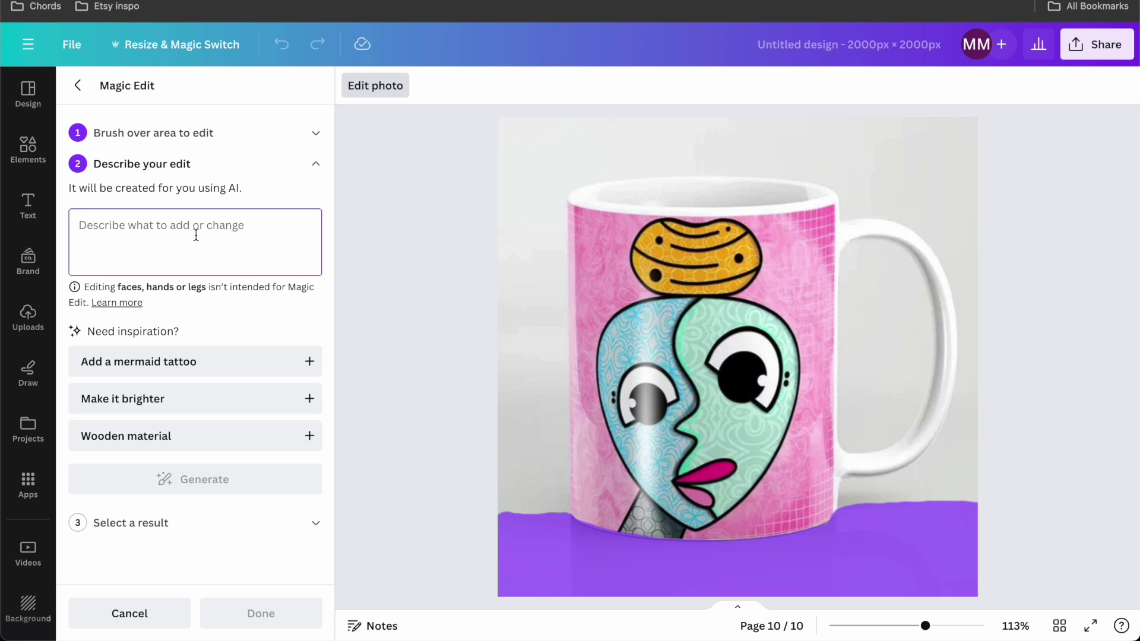
pyautogui.write('a kitchen counter top')
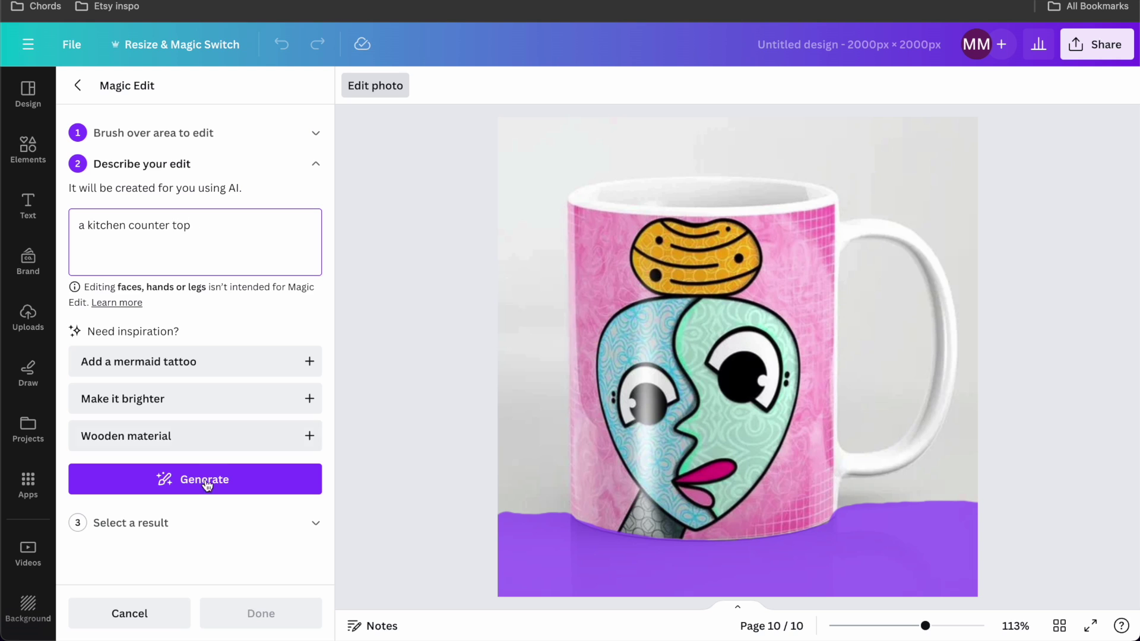
pyautogui.click(206, 482)
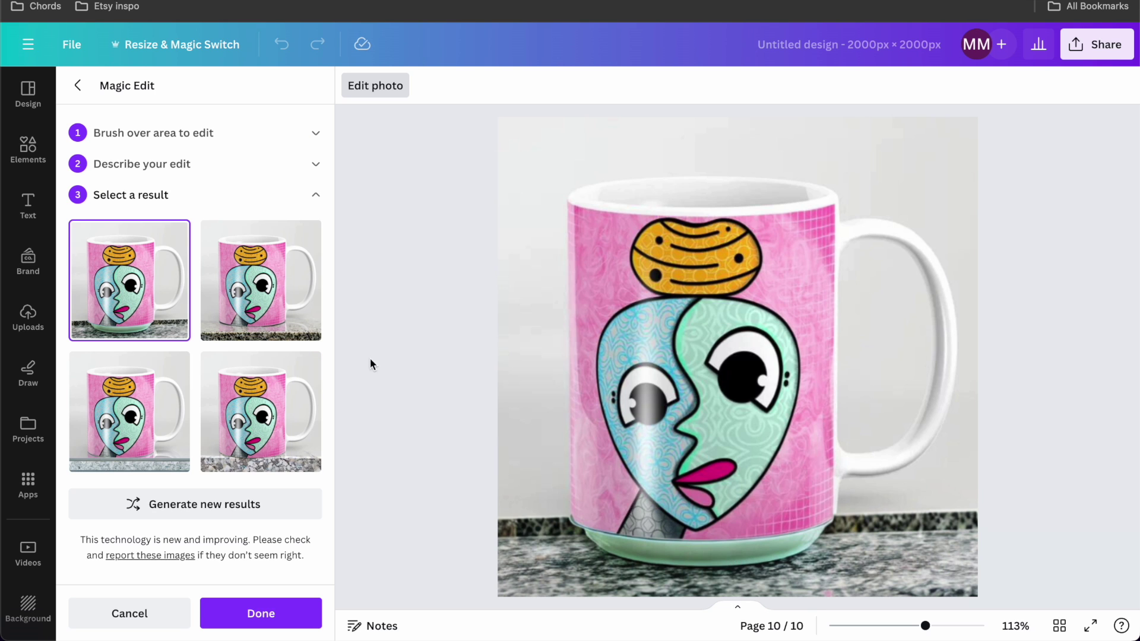
pyautogui.click(282, 308)
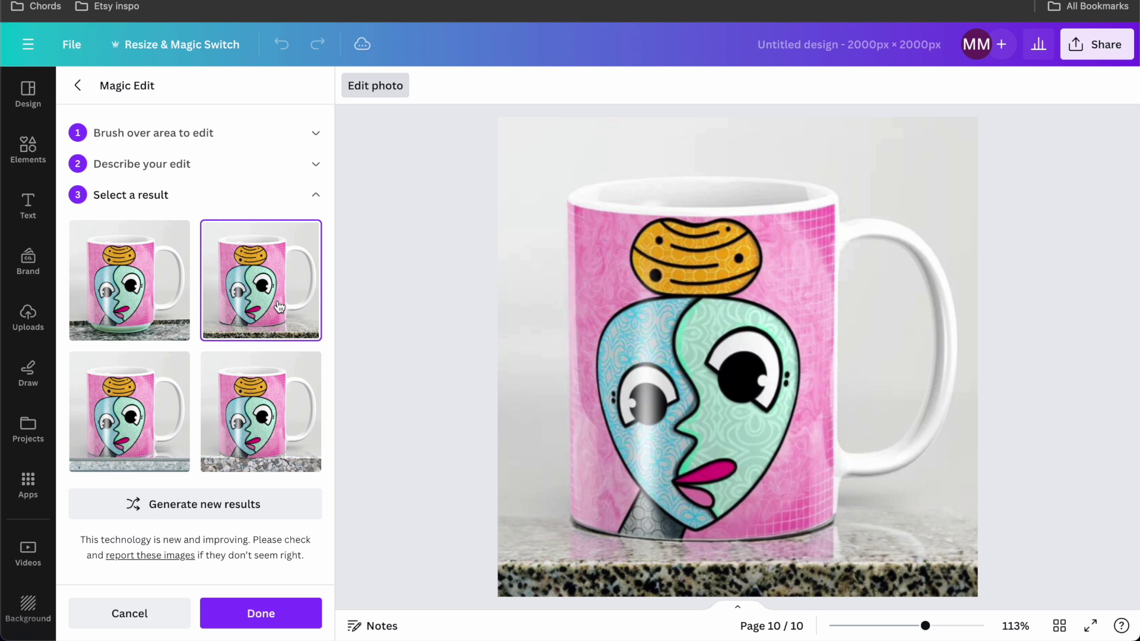
pyautogui.click(273, 432)
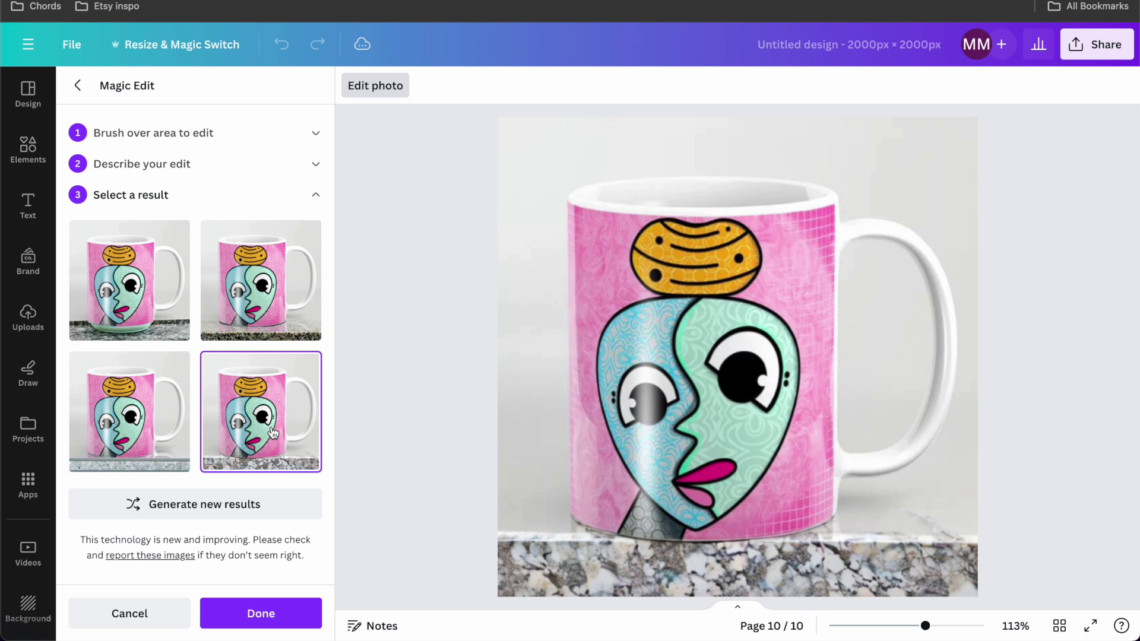
pyautogui.click(139, 438)
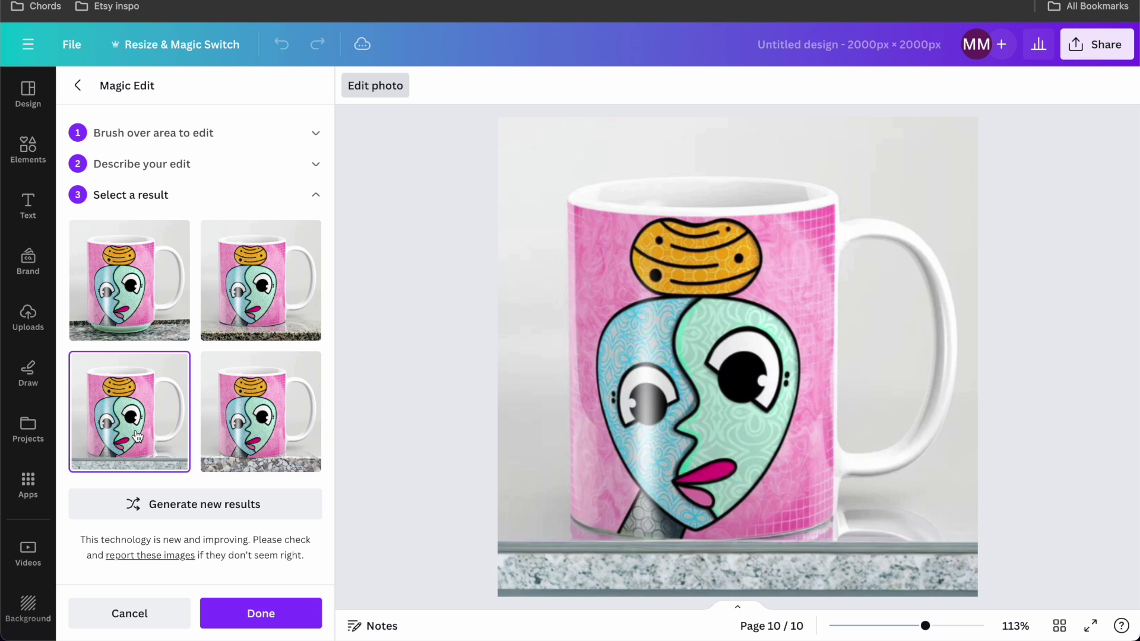
pyautogui.click(273, 278)
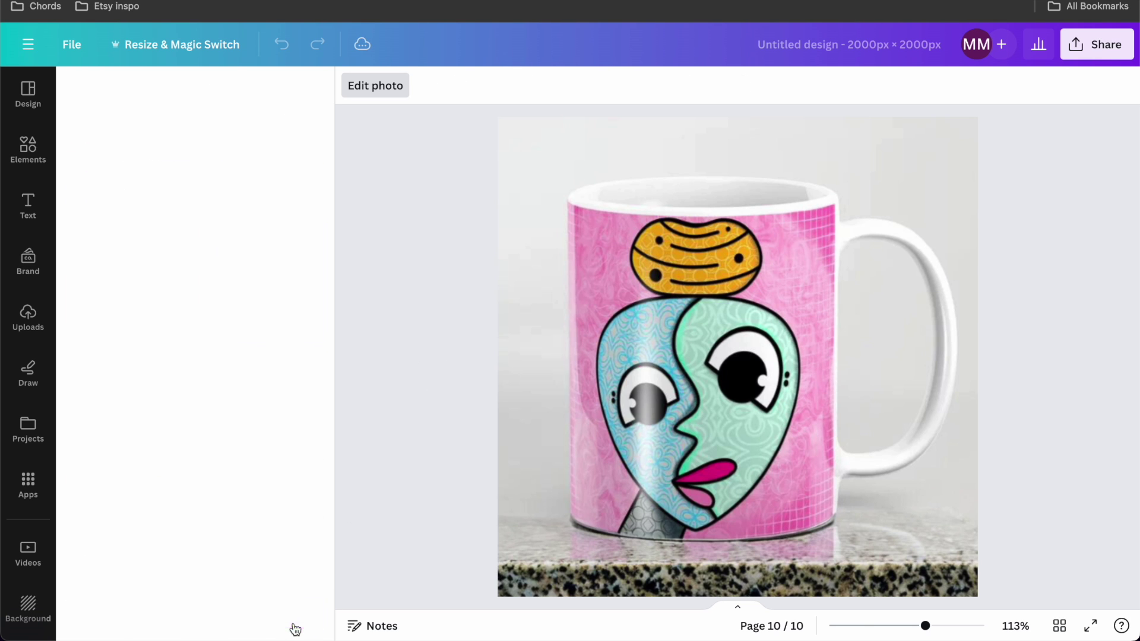
pyautogui.click(291, 616)
# Move the edited mug upper left, add an unedited copy at lower right, and add page 11.
pyautogui.click(492, 416)
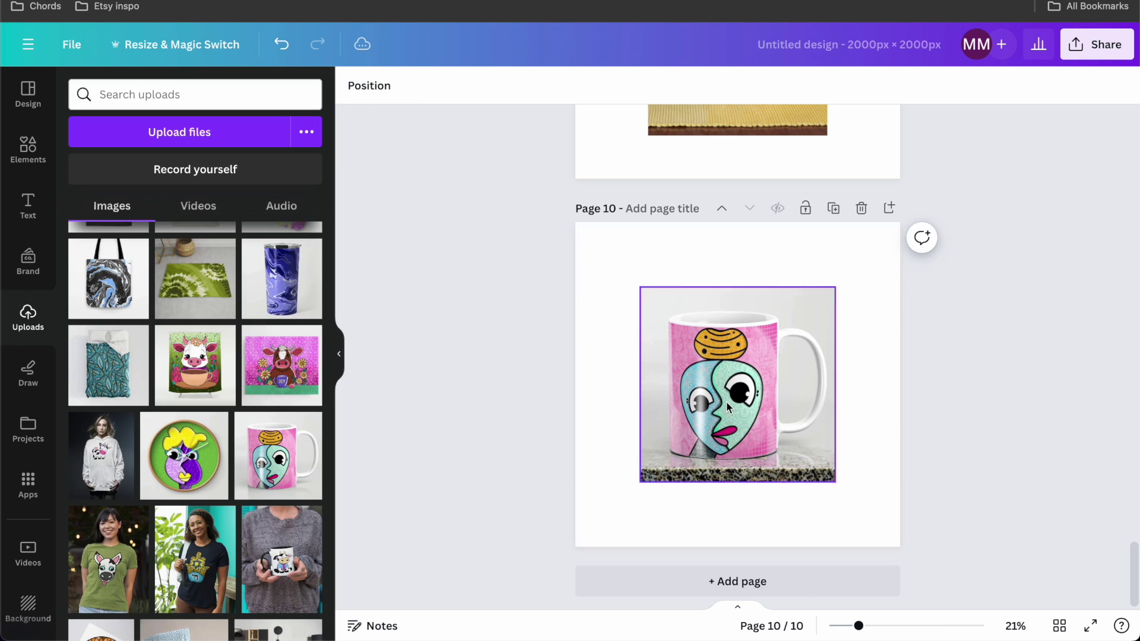
pyautogui.moveTo(737, 384); pyautogui.dragTo(689, 366)
pyautogui.click(295, 456)
pyautogui.moveTo(776, 412); pyautogui.dragTo(888, 458)
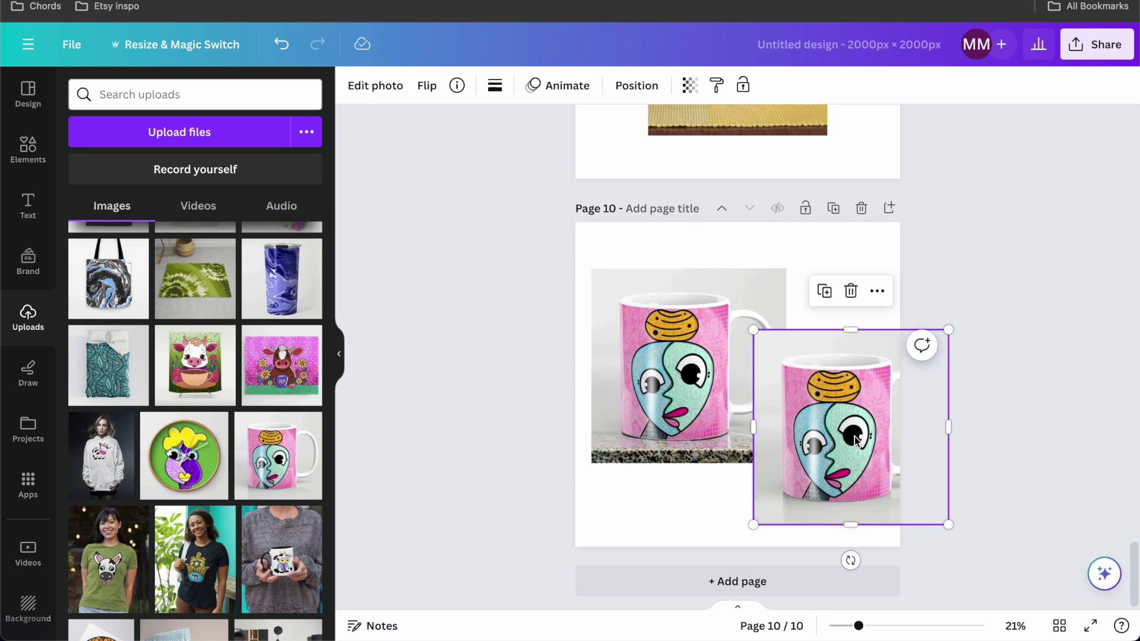
pyautogui.click(702, 580)
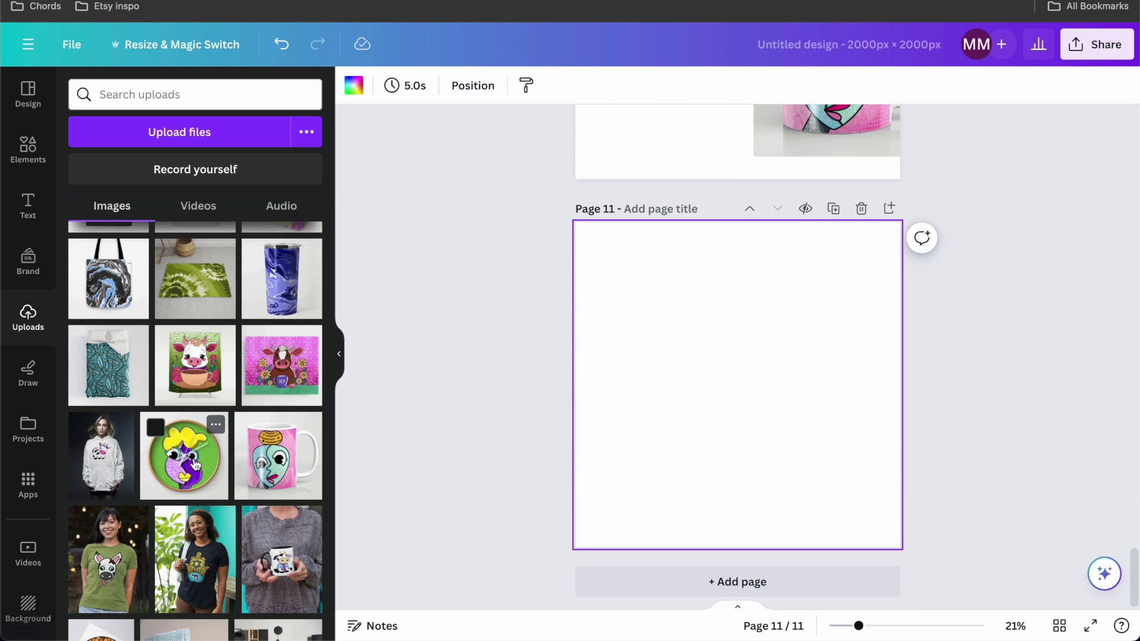
# Place the highland cow painting on page 11 and brush the empty wall below it for Magic Edit.
pyautogui.scroll(10, 196, 464)
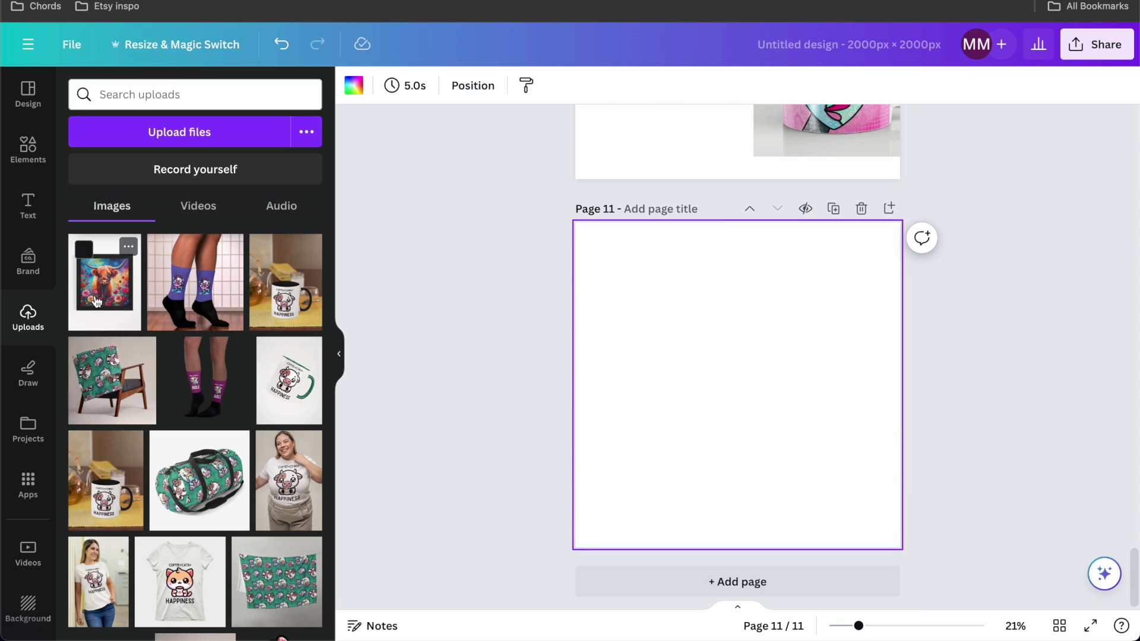
pyautogui.click(97, 300)
pyautogui.click(377, 85)
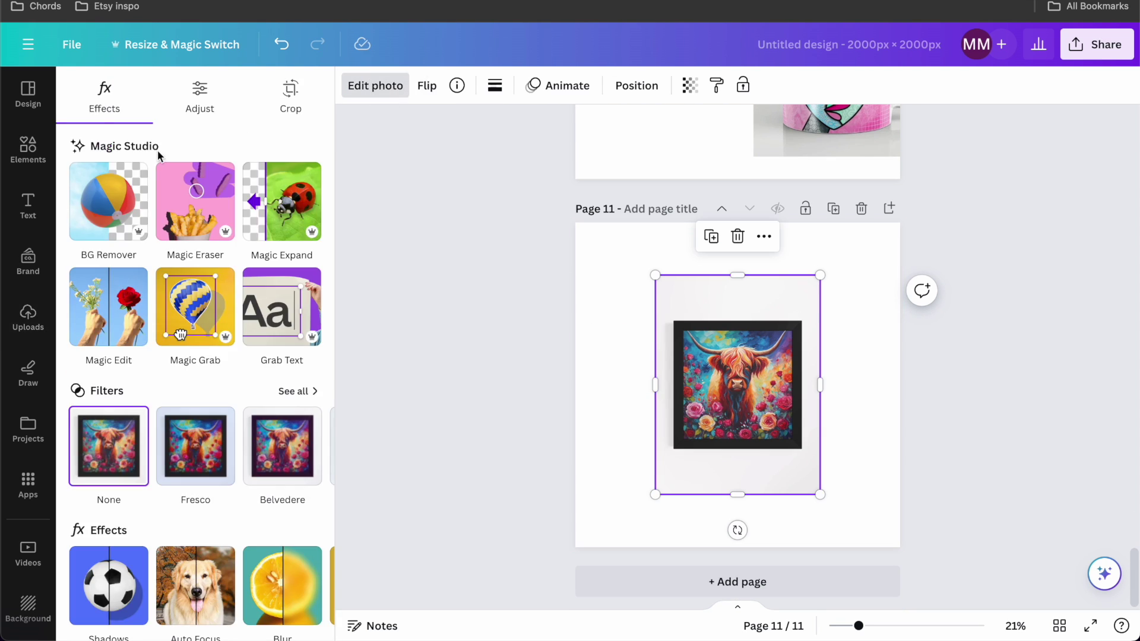
pyautogui.click(115, 330)
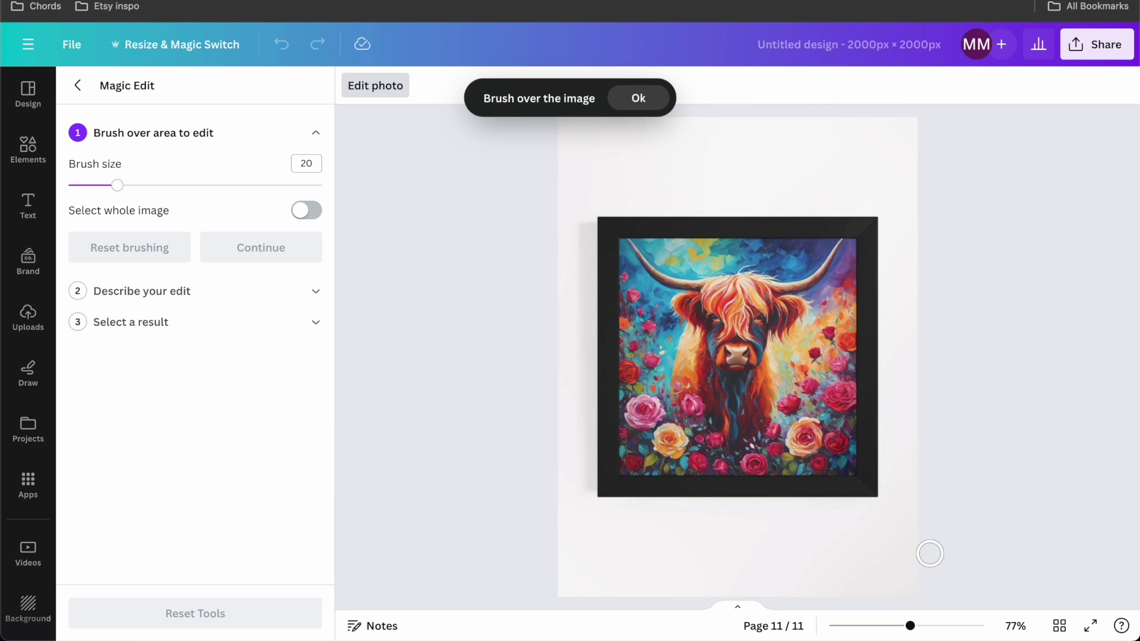
pyautogui.moveTo(907, 524)
pyautogui.mouseDown()
pyautogui.moveTo(553, 544)
pyautogui.moveTo(560, 586)
pyautogui.moveTo(879, 595)
pyautogui.moveTo(920, 589)
pyautogui.moveTo(916, 533)
pyautogui.moveTo(641, 539)
pyautogui.moveTo(582, 550)
pyautogui.moveTo(567, 569)
pyautogui.moveTo(768, 573)
pyautogui.moveTo(643, 545)
pyautogui.moveTo(836, 543)
pyautogui.moveTo(792, 550)
pyautogui.moveTo(897, 575)
pyautogui.moveTo(796, 583)
pyautogui.moveTo(909, 558)
pyautogui.moveTo(903, 549)
pyautogui.moveTo(858, 554)
pyautogui.moveTo(919, 576)
pyautogui.mouseUp()
# Generate furniture fill-ins below the painting and compare the sofa results, ending on the black sofa.
pyautogui.click(249, 259)
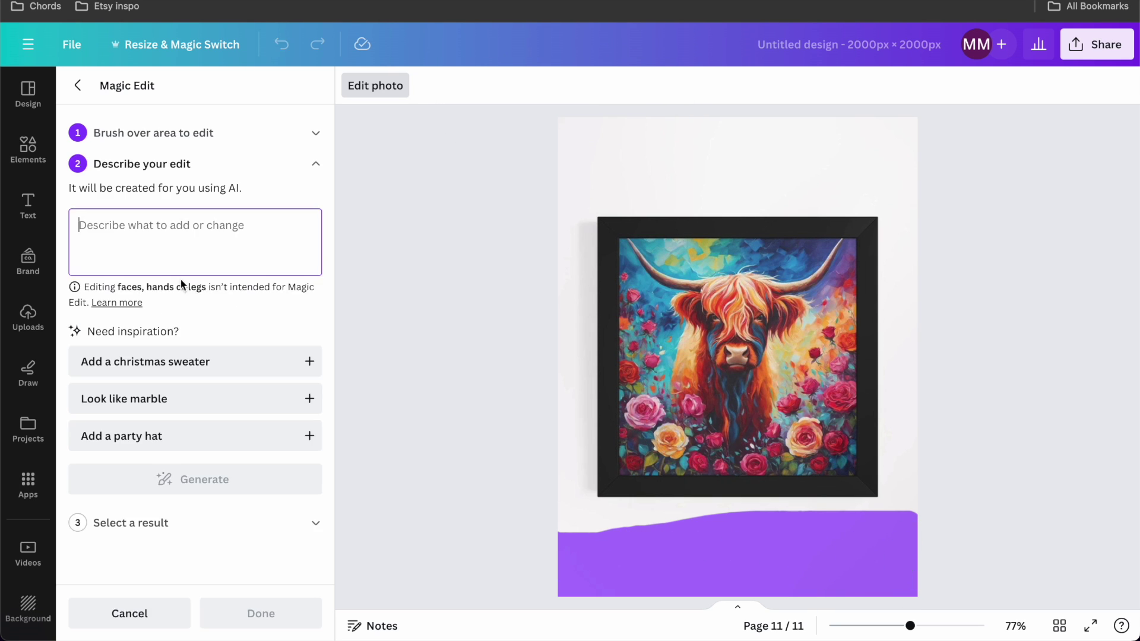
pyautogui.write('add sofa')
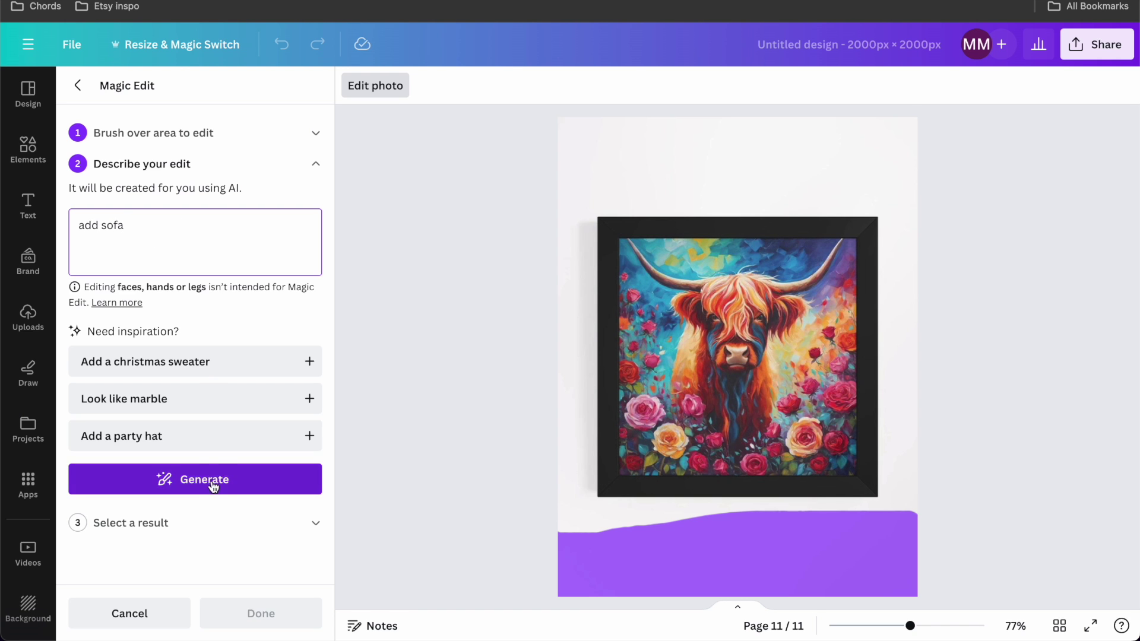
pyautogui.click(212, 480)
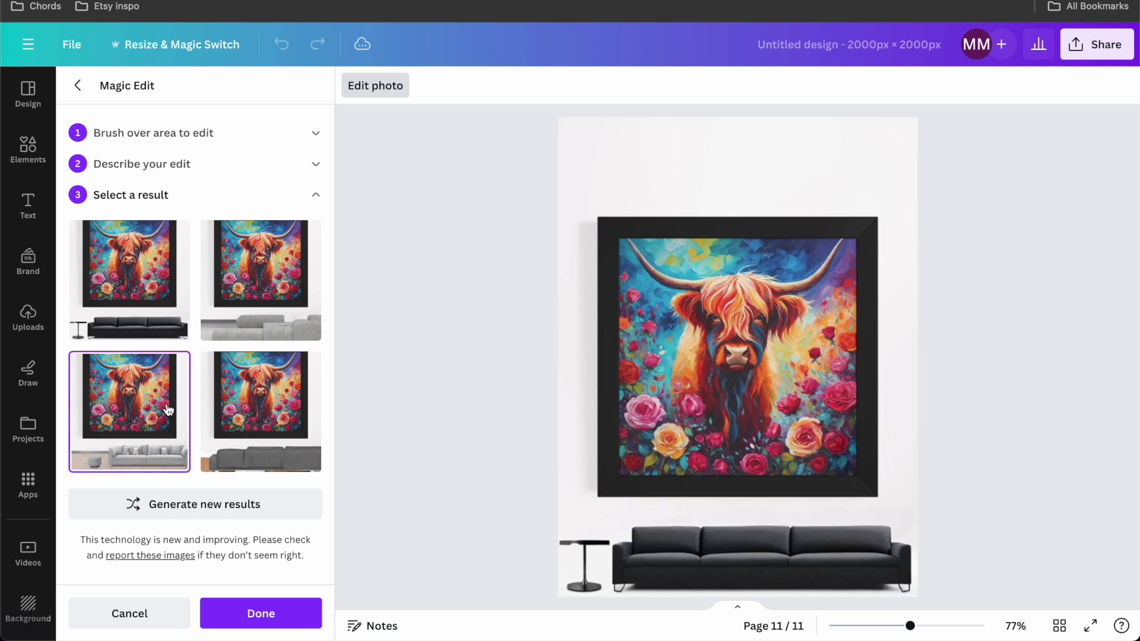
pyautogui.click(159, 424)
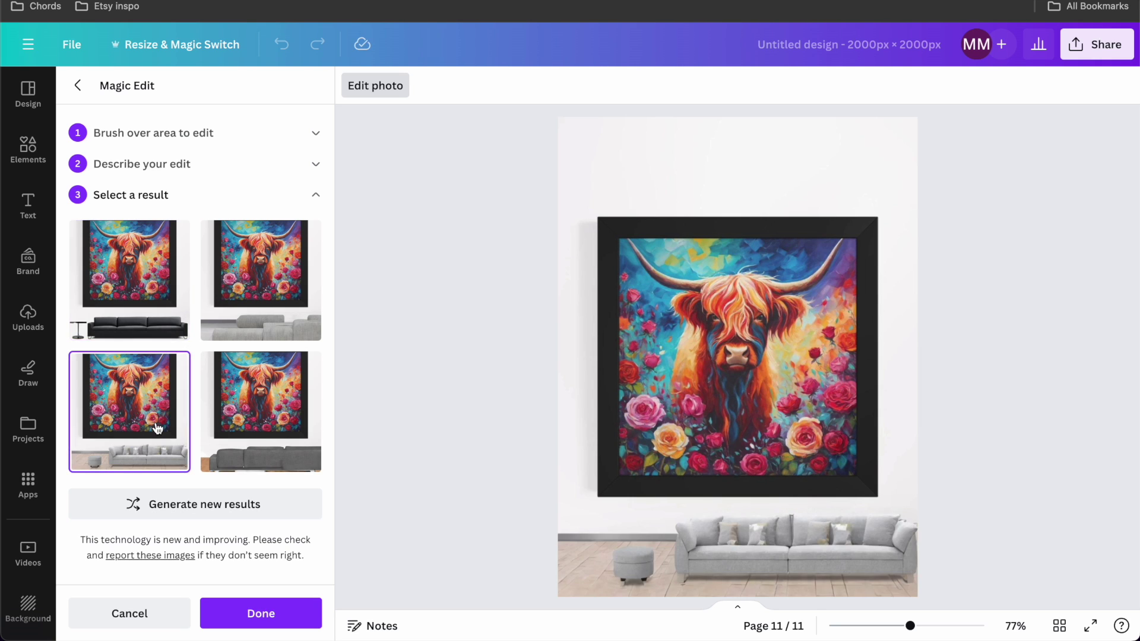
pyautogui.click(266, 277)
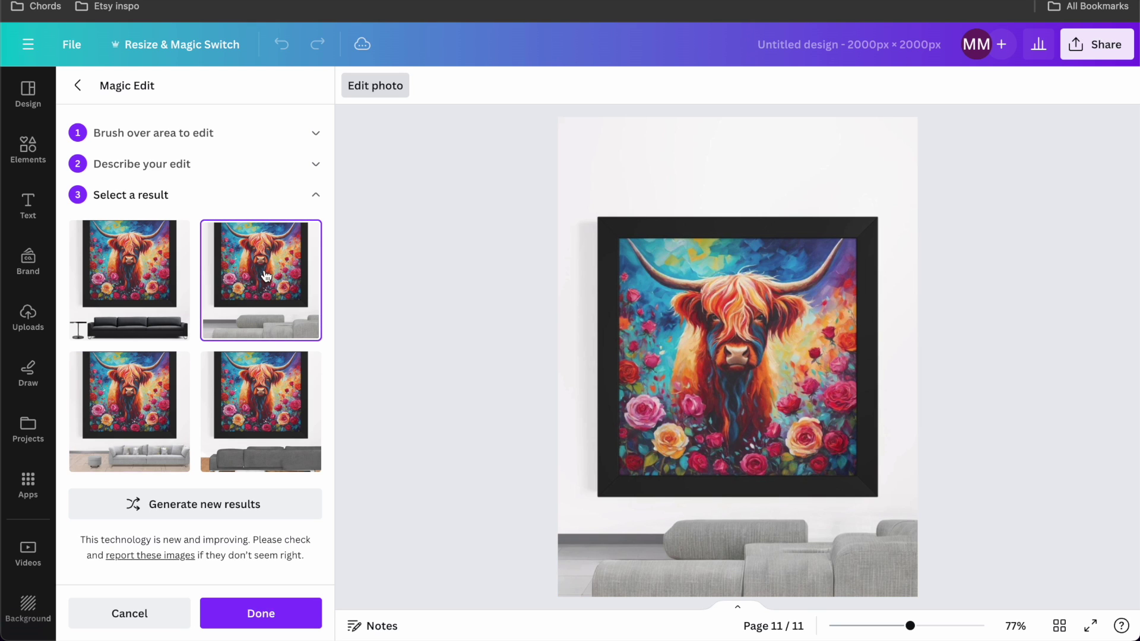
pyautogui.click(262, 429)
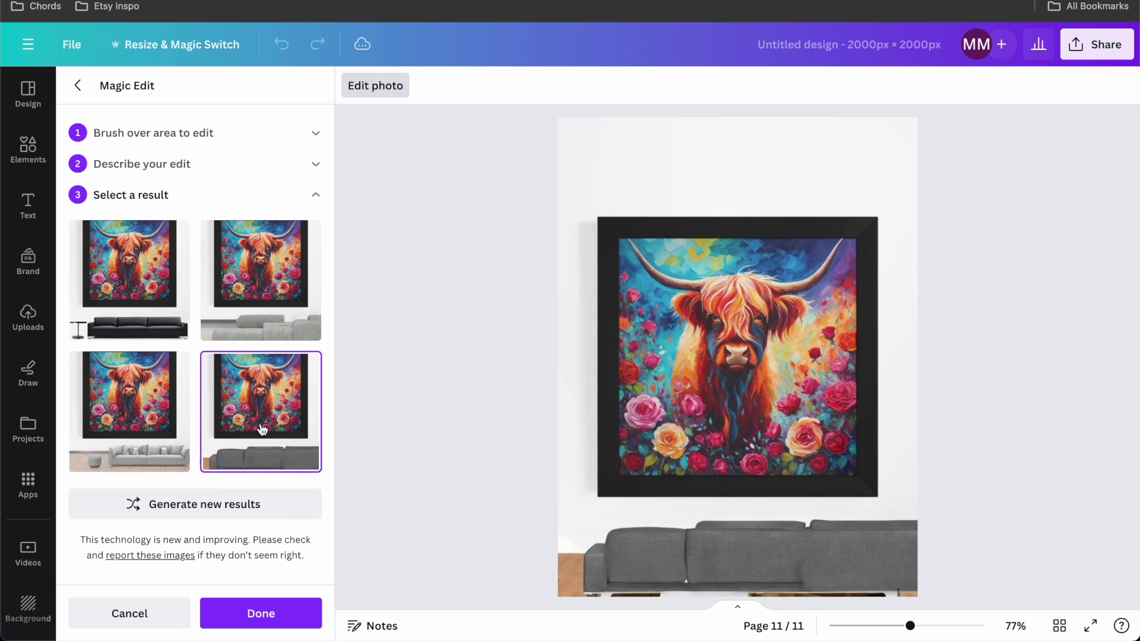
pyautogui.click(286, 314)
pyautogui.click(179, 440)
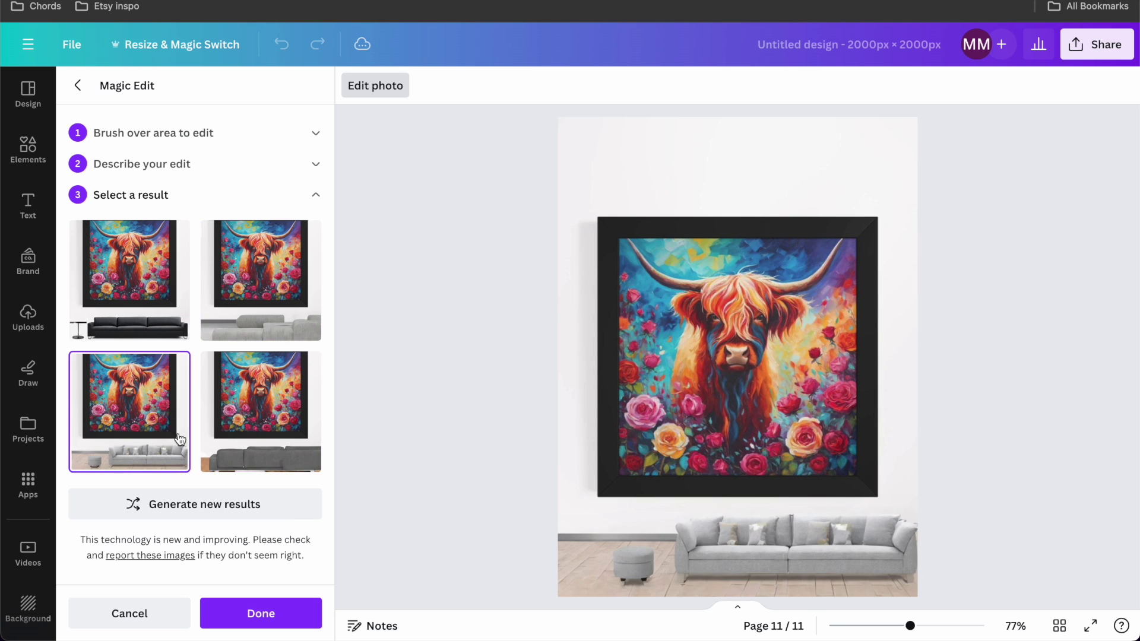
pyautogui.click(140, 329)
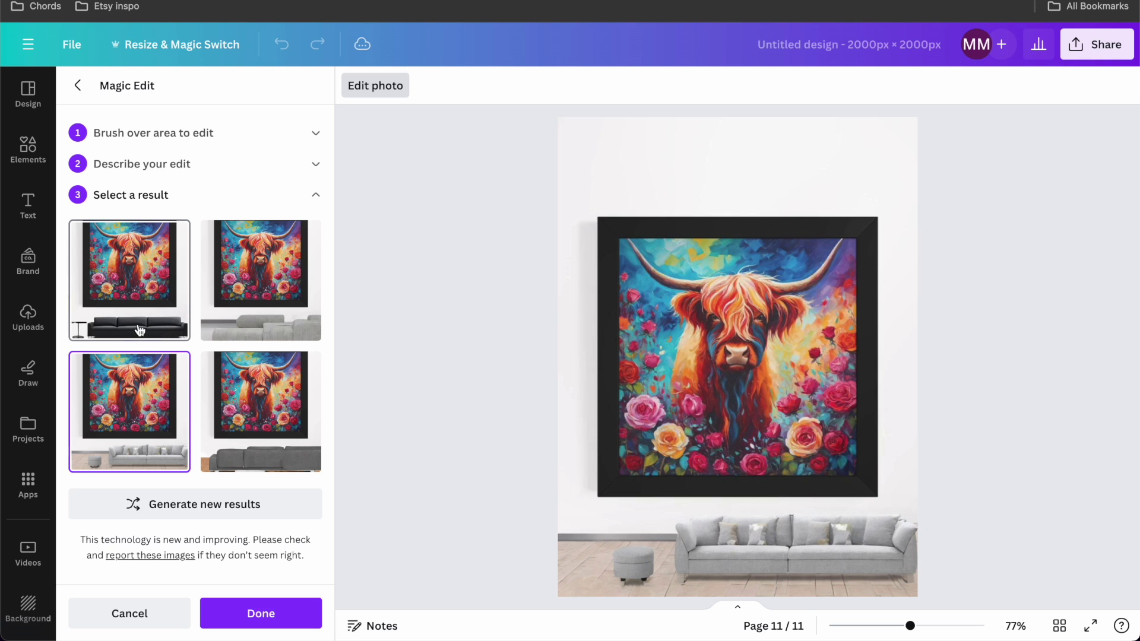
# Apply the black sofa result, then add page 12 with the framed cow and Magic Grab the frame.
pyautogui.click(487, 387)
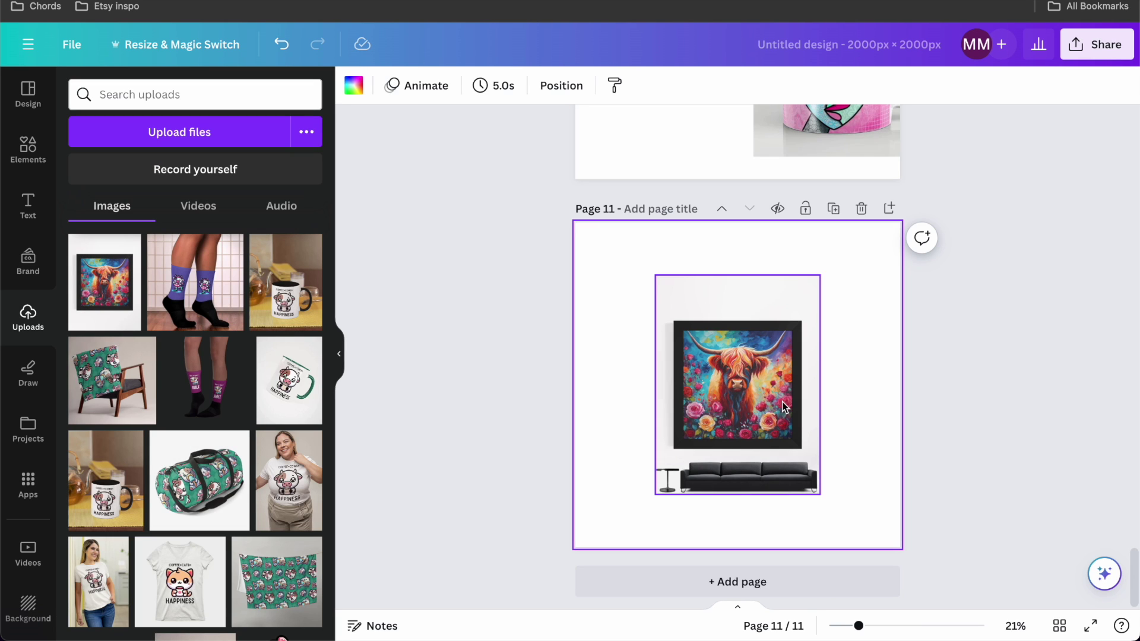
pyautogui.click(699, 580)
pyautogui.click(111, 301)
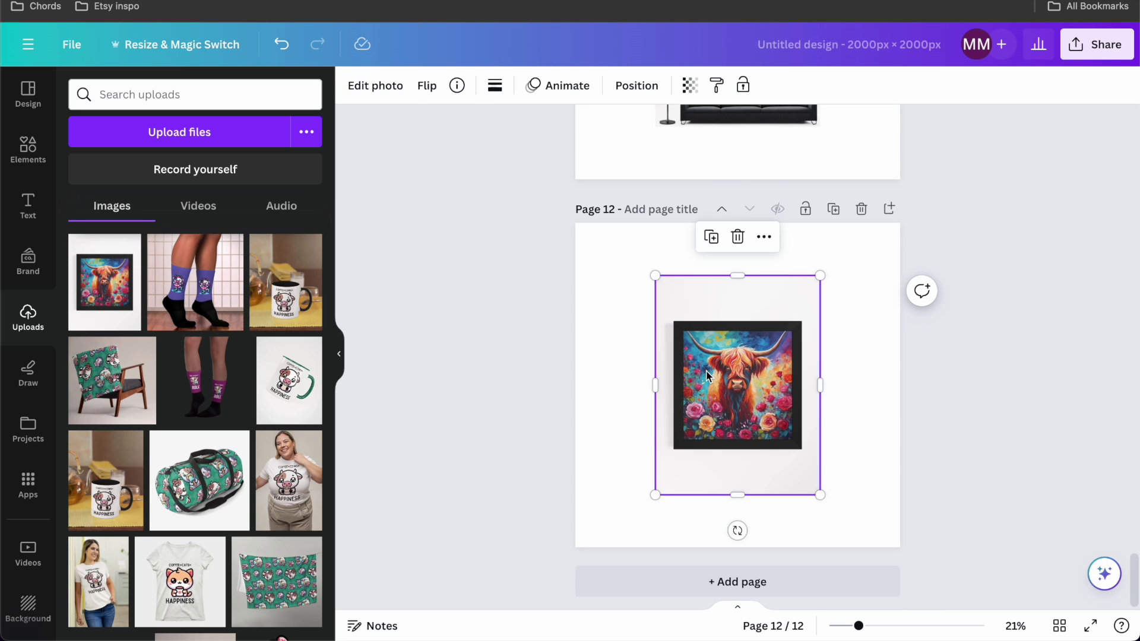
pyautogui.click(378, 89)
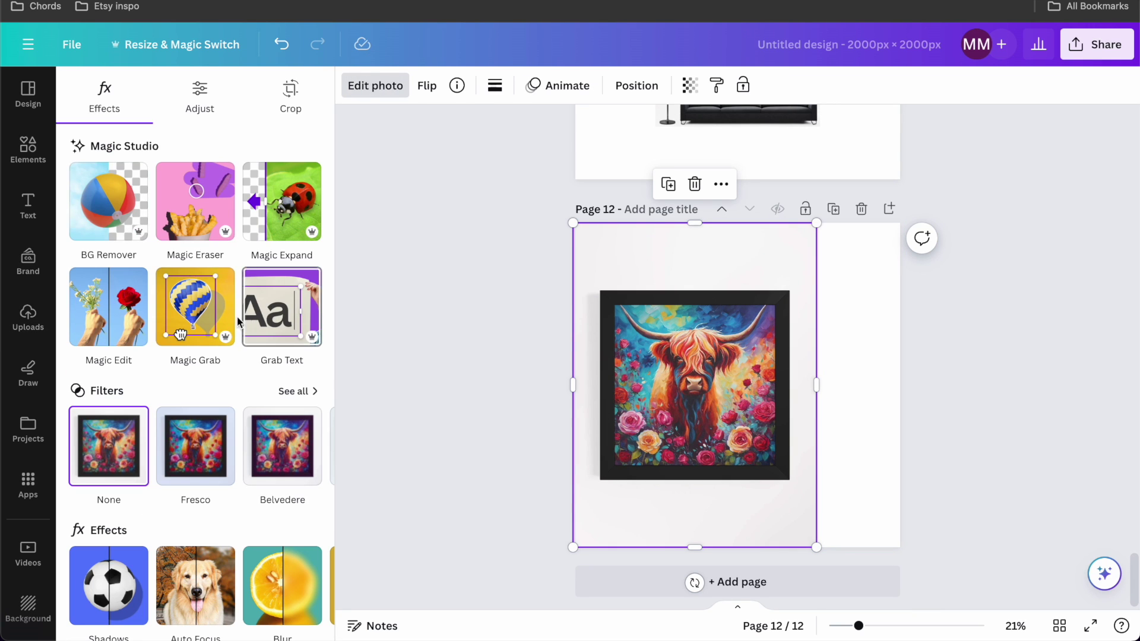
pyautogui.click(193, 315)
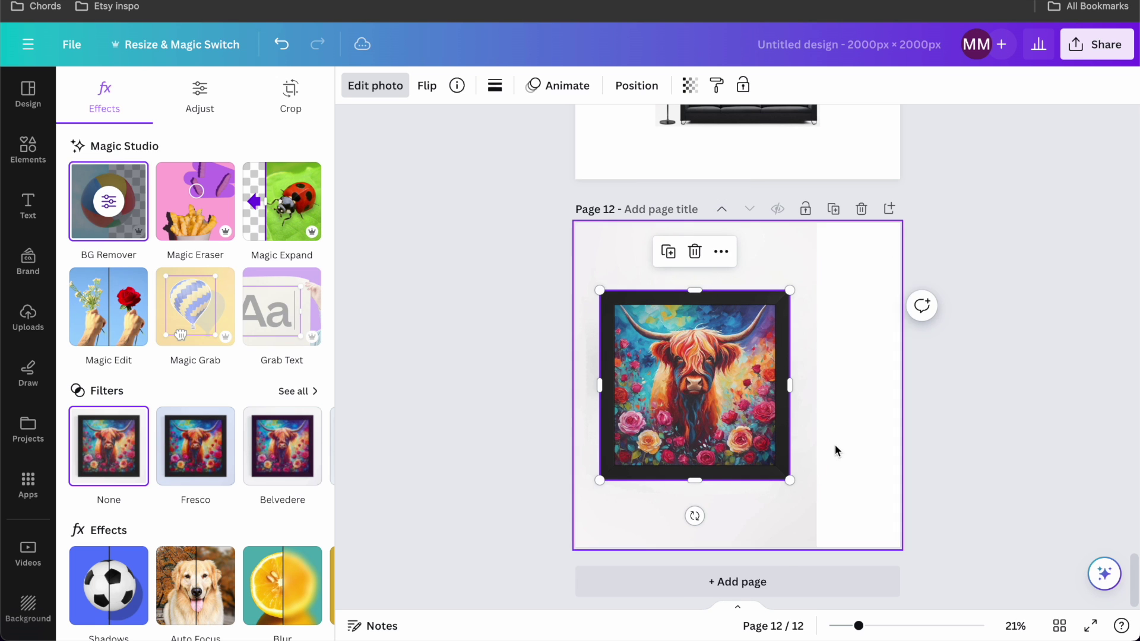
# Shrink the cow frame to 769 px, centre it, and start a Magic Edit on the backdrop.
pyautogui.moveTo(703, 422); pyautogui.dragTo(671, 368)
pyautogui.moveTo(786, 427); pyautogui.dragTo(712, 372)
pyautogui.moveTo(663, 314); pyautogui.dragTo(696, 355)
pyautogui.click(698, 504)
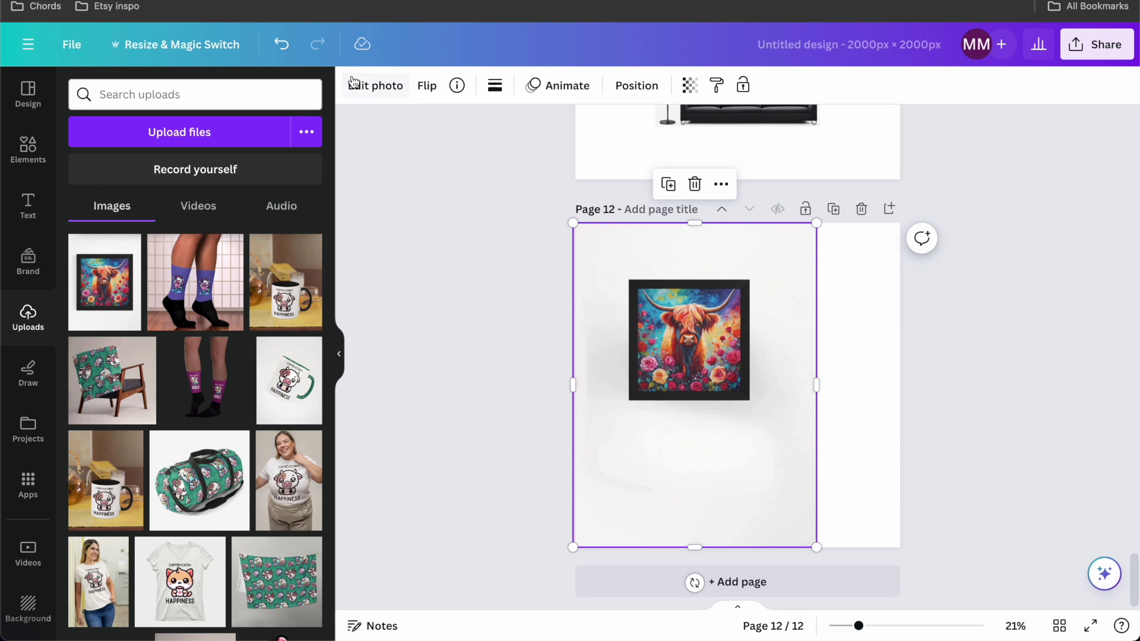
pyautogui.click(375, 86)
pyautogui.click(113, 323)
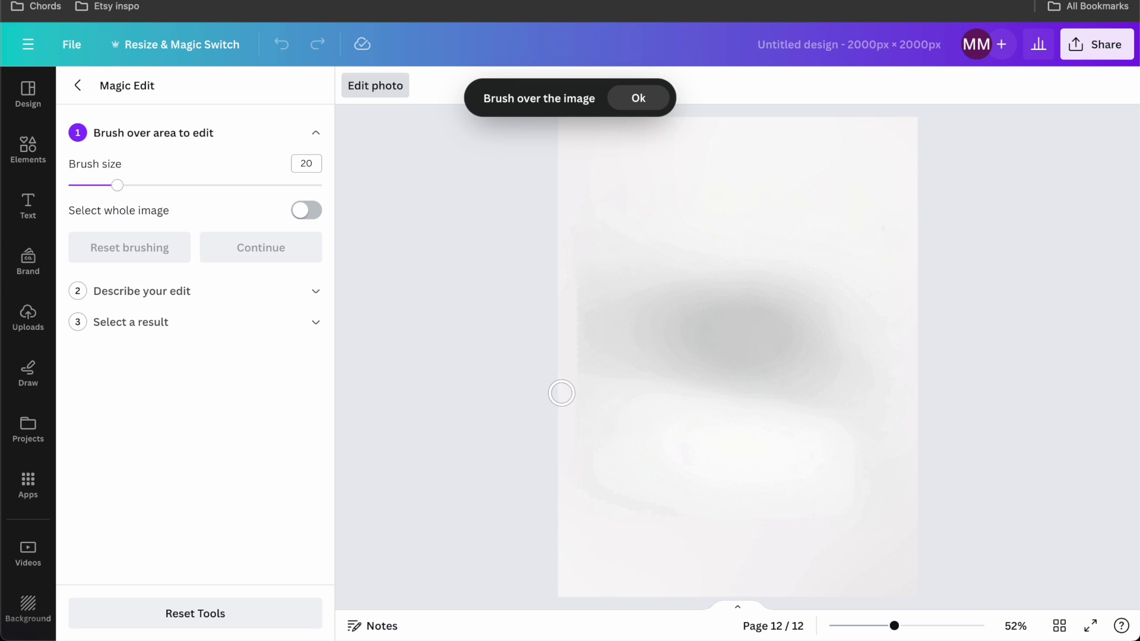
# Brush the lower backdrop at size 44, prompt a living room, and compare results, returning to the grey-wall white-sofa one.
pyautogui.moveTo(561, 393)
pyautogui.mouseDown()
pyautogui.moveTo(885, 402)
pyautogui.moveTo(916, 588)
pyautogui.moveTo(560, 588)
pyautogui.moveTo(575, 408)
pyautogui.moveTo(565, 416)
pyautogui.moveTo(662, 428)
pyautogui.moveTo(902, 434)
pyautogui.moveTo(903, 565)
pyautogui.moveTo(582, 570)
pyautogui.moveTo(583, 451)
pyautogui.moveTo(652, 506)
pyautogui.moveTo(764, 532)
pyautogui.moveTo(781, 486)
pyautogui.moveTo(828, 487)
pyautogui.moveTo(814, 456)
pyautogui.moveTo(867, 463)
pyautogui.mouseUp()
pyautogui.click(178, 185)
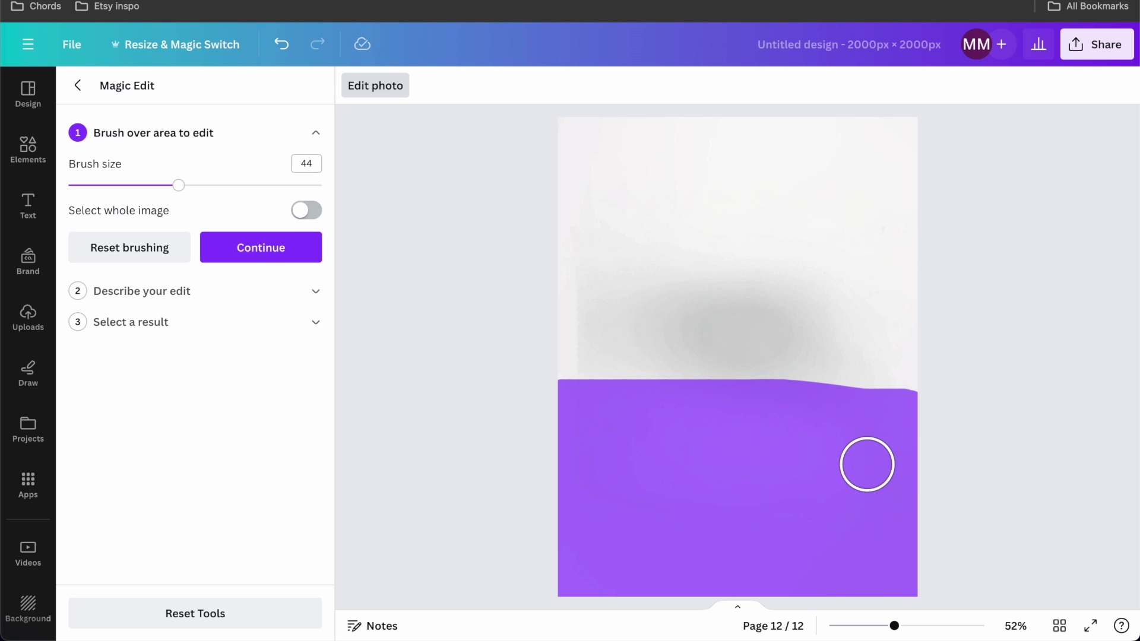
pyautogui.click(225, 249)
pyautogui.write('add living room with sofa and')
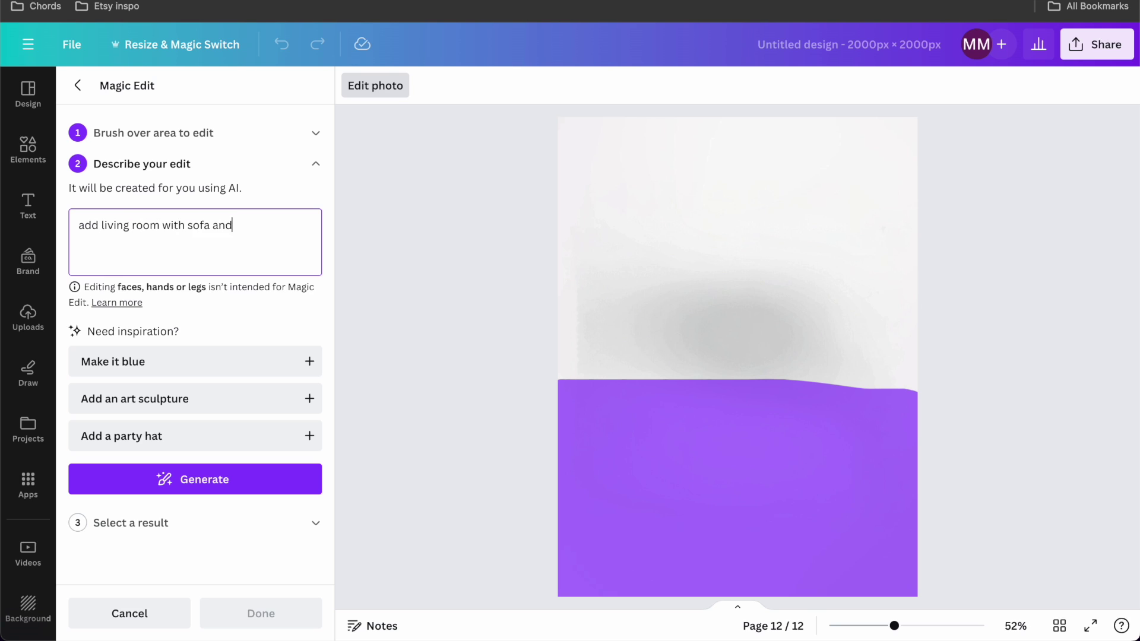
pyautogui.click(203, 482)
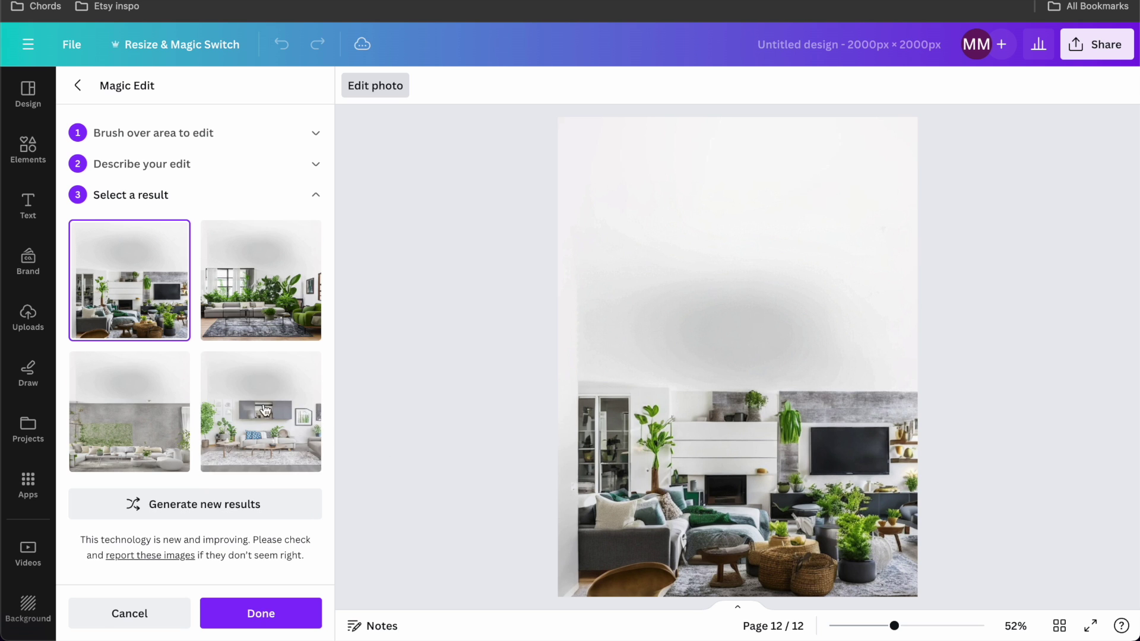
pyautogui.click(162, 439)
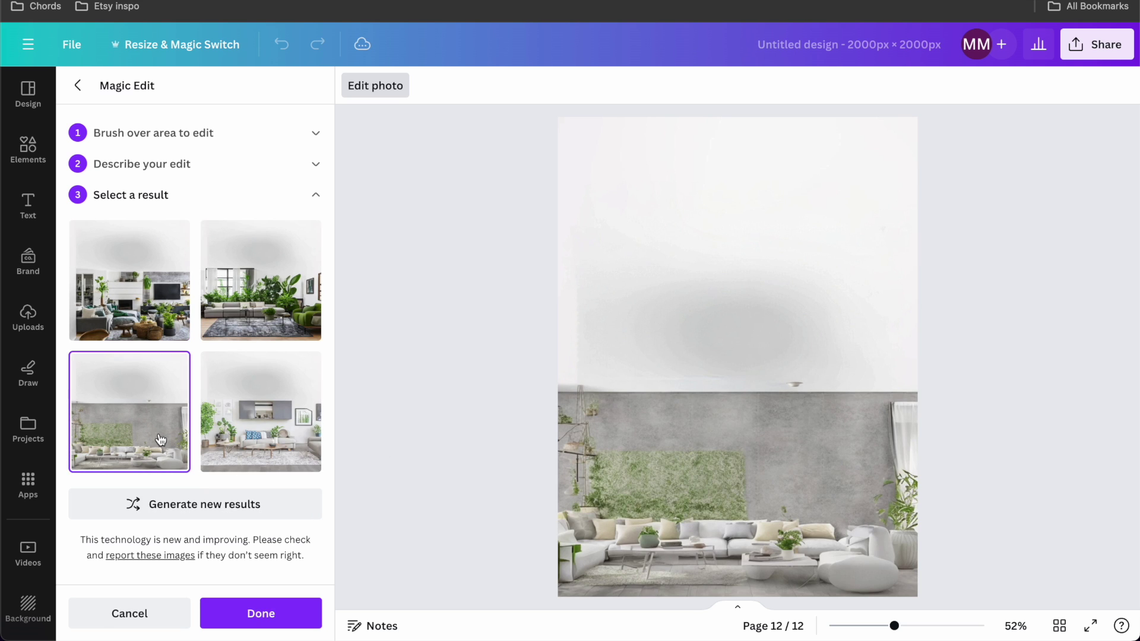
pyautogui.click(285, 423)
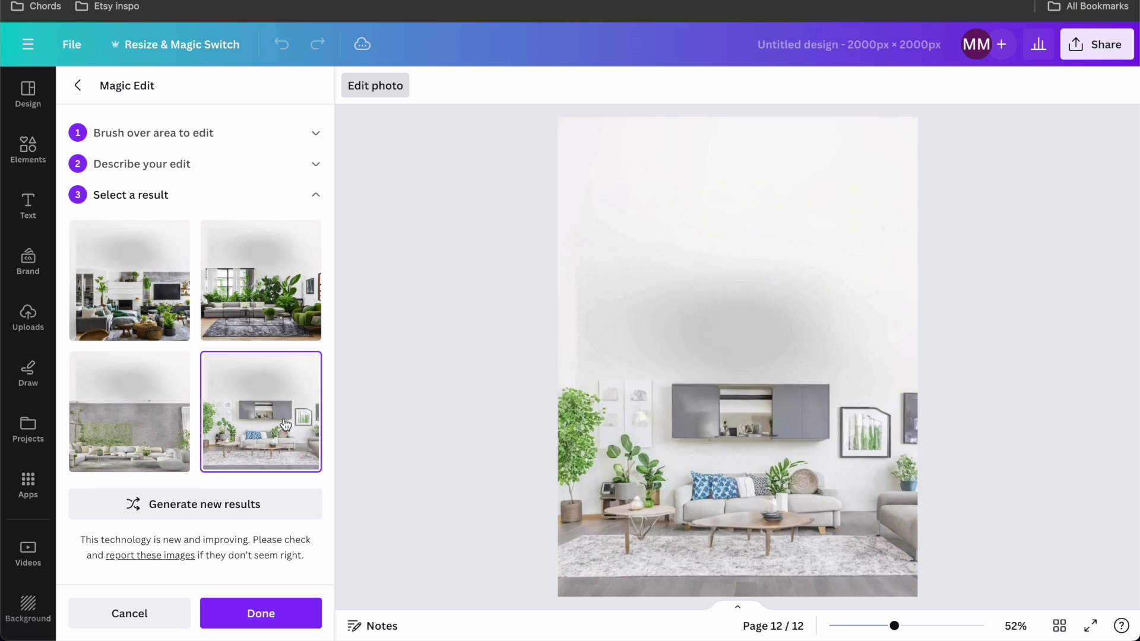
pyautogui.click(117, 399)
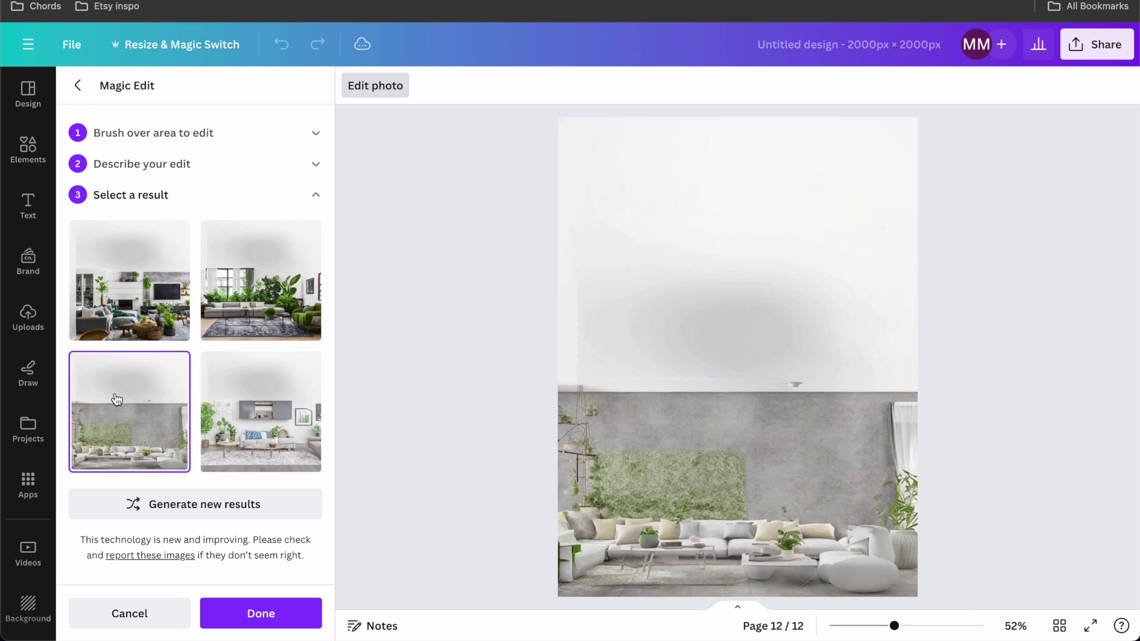
# Drop 'living room with' from the prompt, regenerate, and apply the dark grey sofa with plants.
pyautogui.click(311, 167)
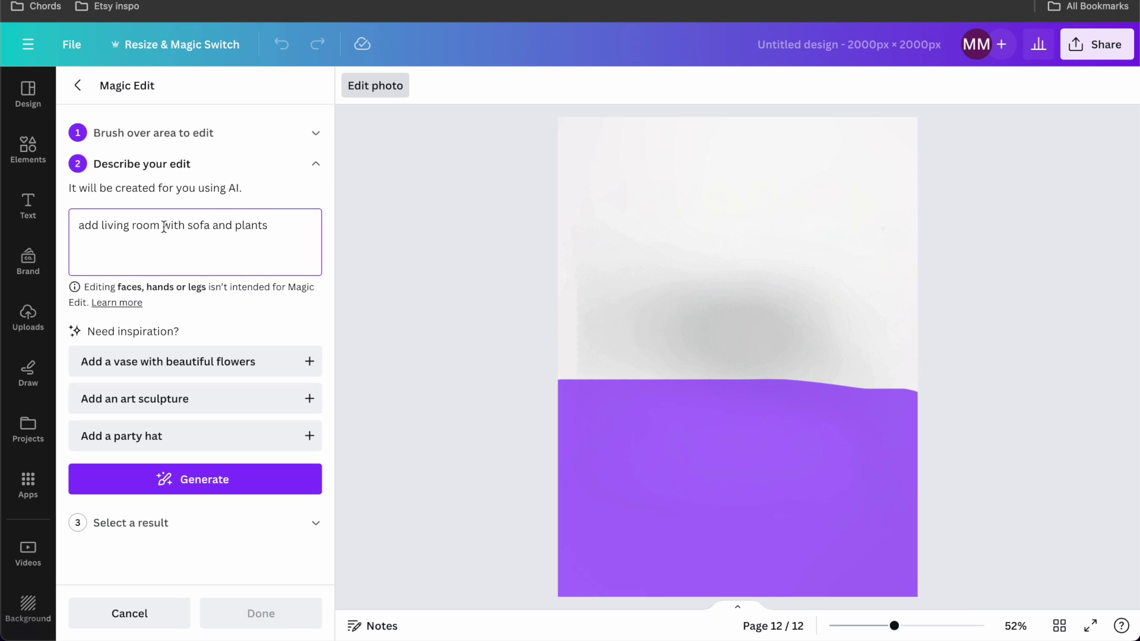
pyautogui.moveTo(184, 226); pyautogui.dragTo(109, 230)
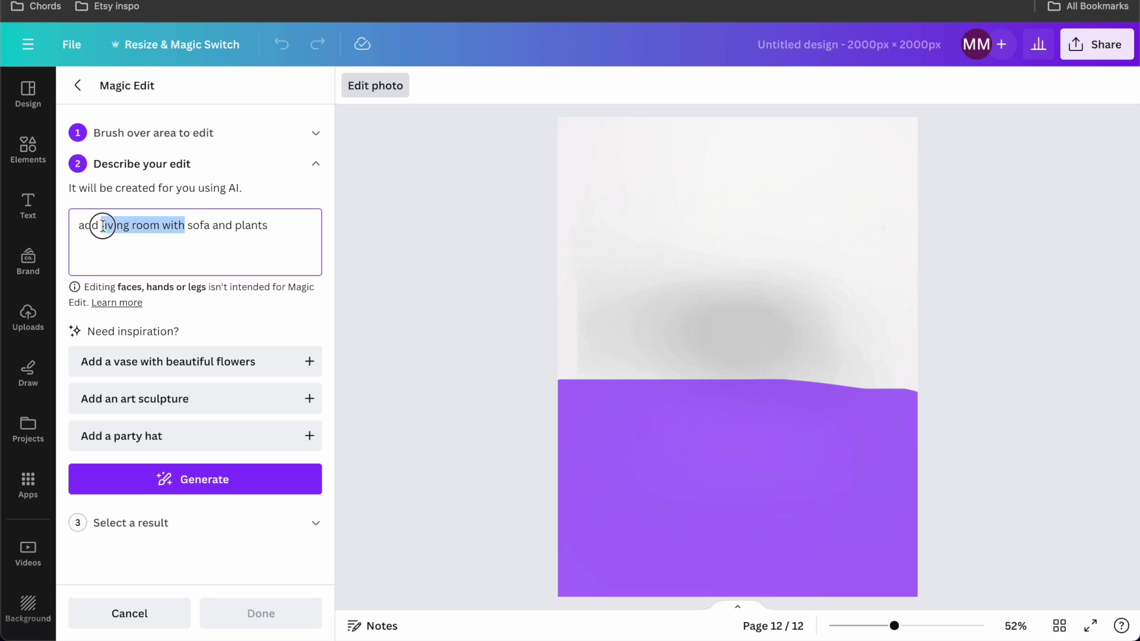
pyautogui.press('BackSpace')
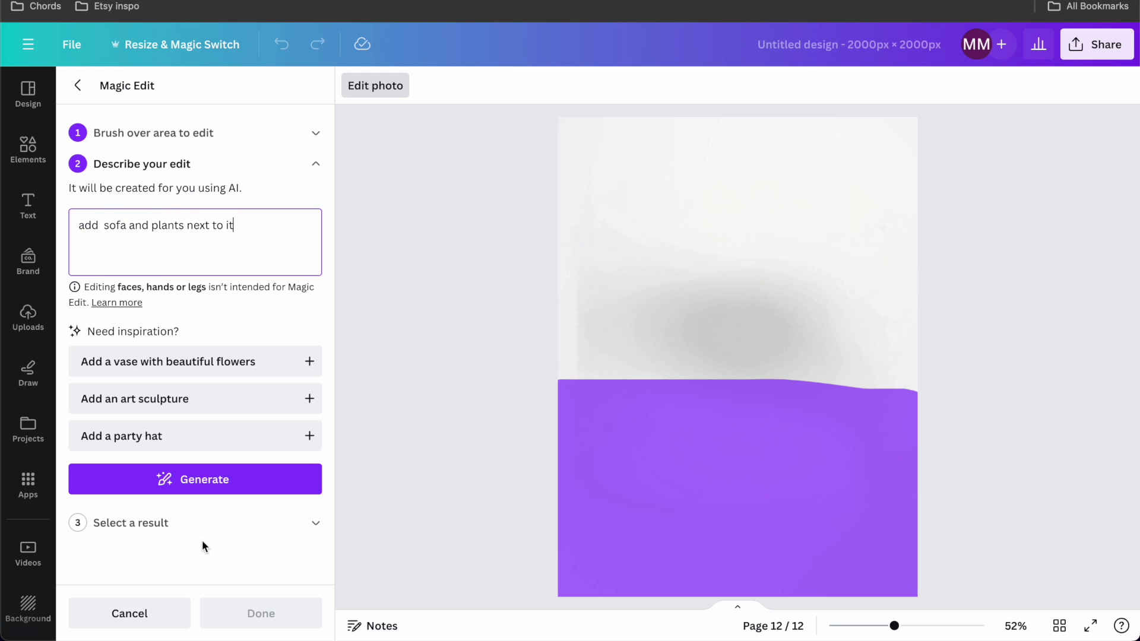
pyautogui.click(194, 479)
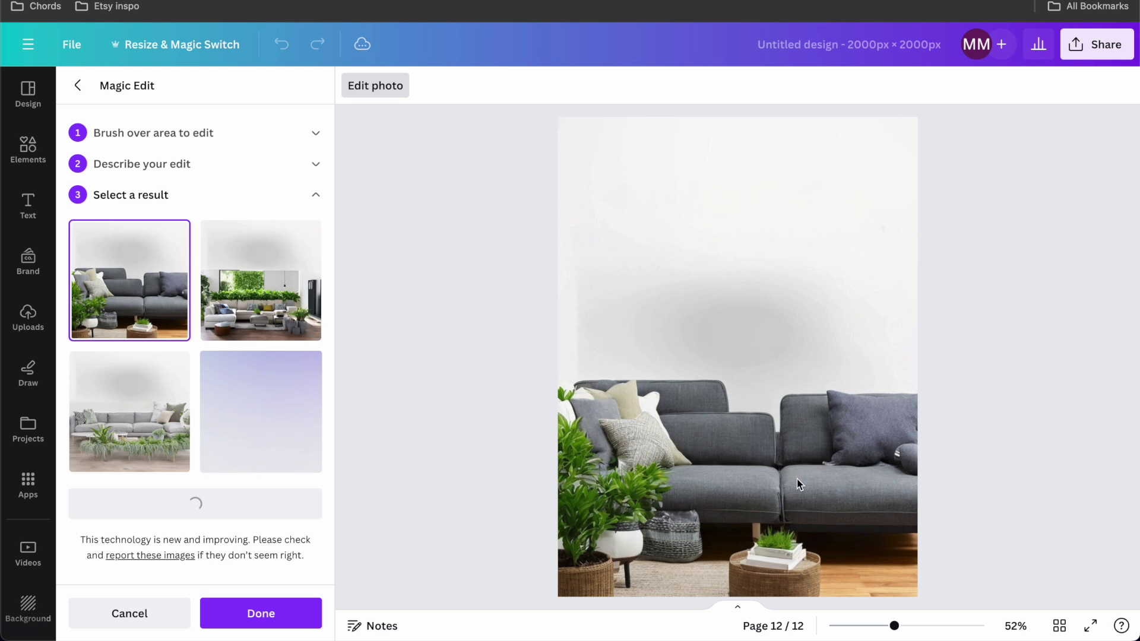
pyautogui.click(150, 434)
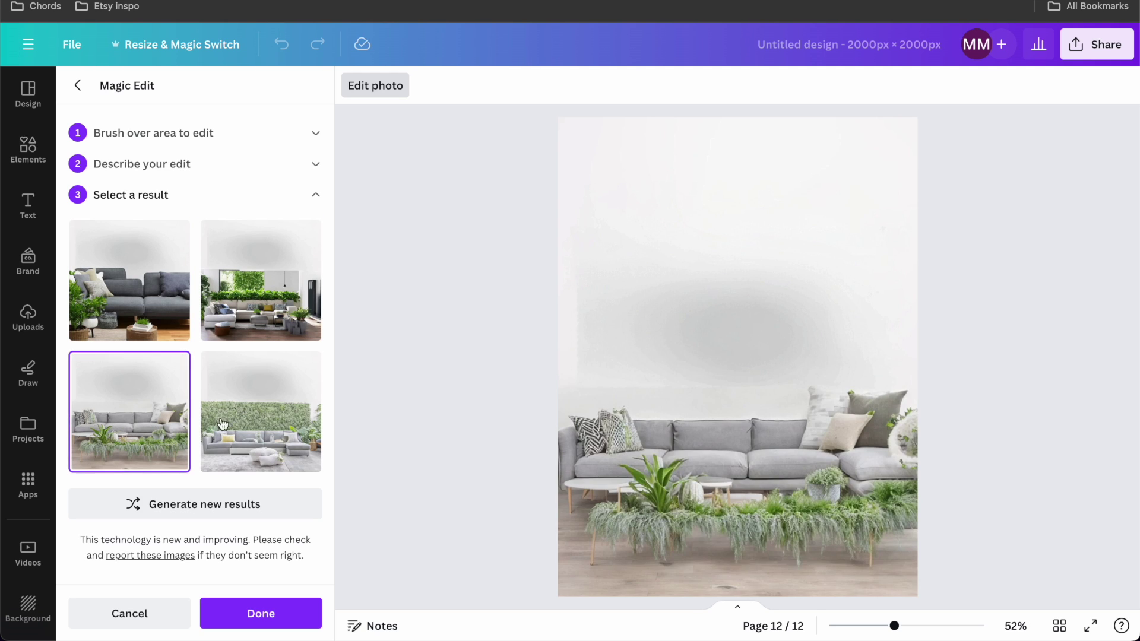
pyautogui.click(267, 426)
pyautogui.click(148, 414)
pyautogui.click(181, 326)
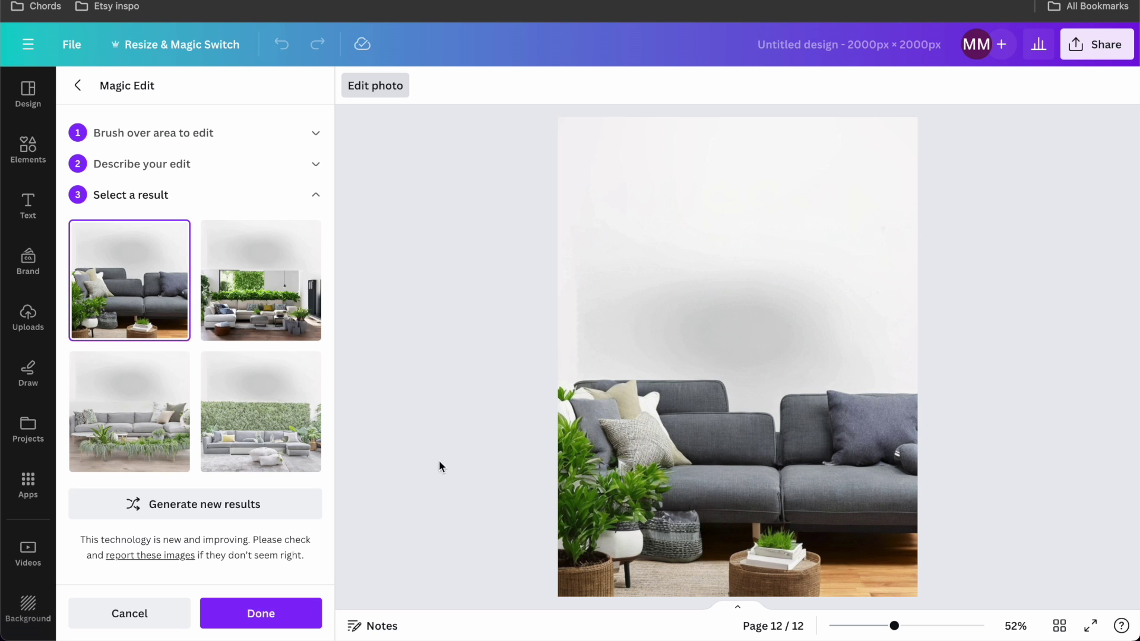
pyautogui.click(280, 614)
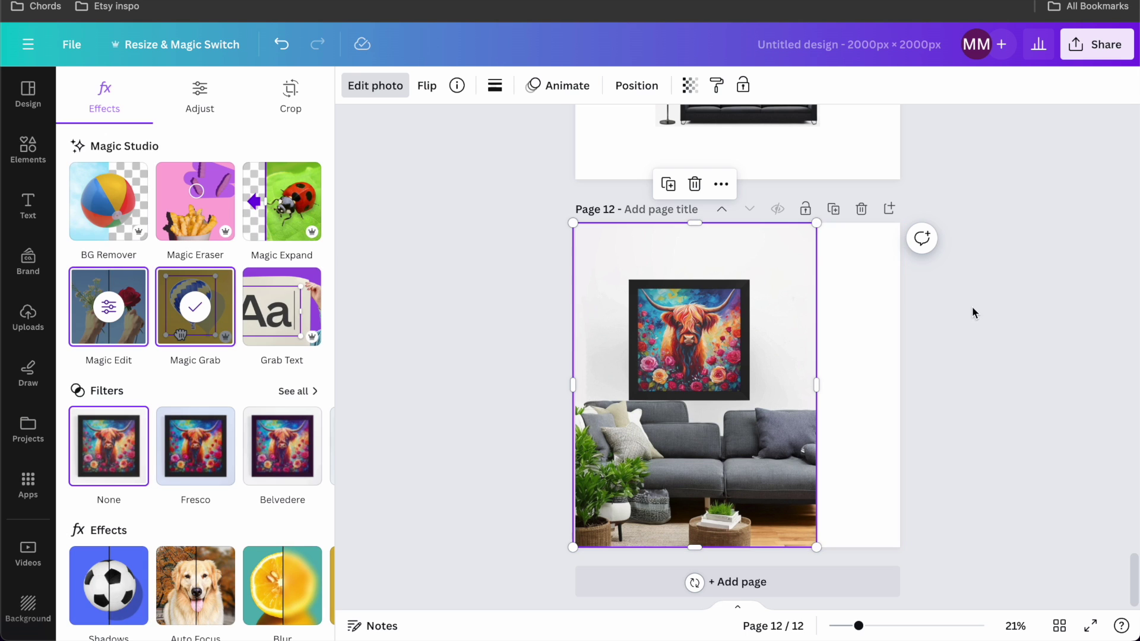
# Shrink the cow frame and move it up to hang above the sofa.
pyautogui.click(713, 317)
pyautogui.moveTo(750, 279); pyautogui.dragTo(706, 325)
pyautogui.moveTo(668, 366); pyautogui.dragTo(734, 361)
pyautogui.click(939, 364)
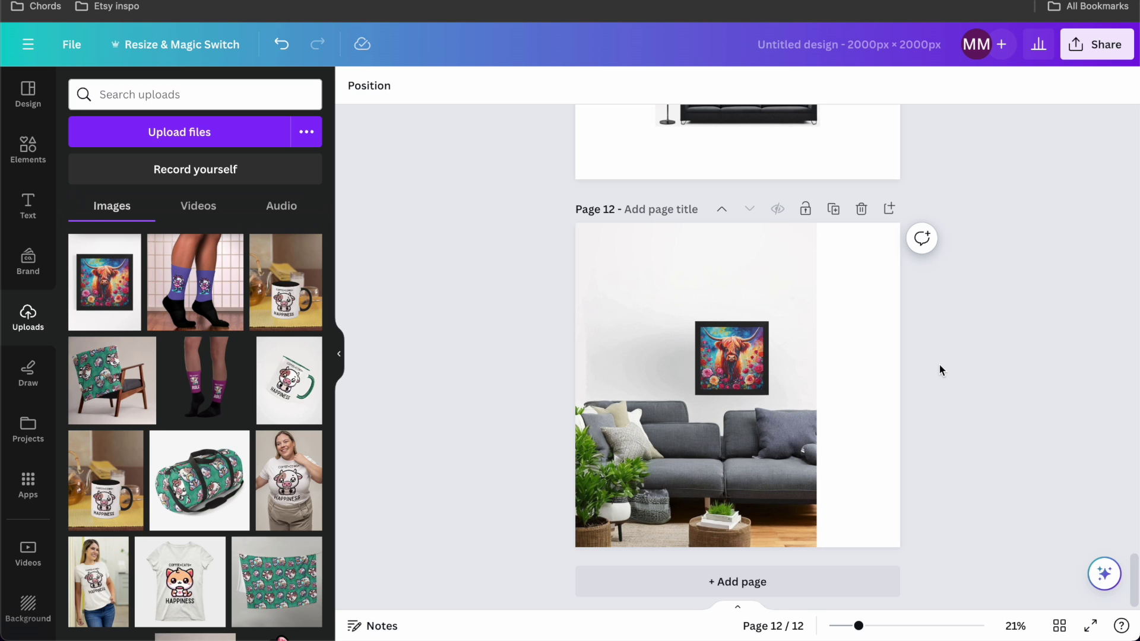
# Add blank page 13 to the design.
pyautogui.scroll(-1, 939, 365)
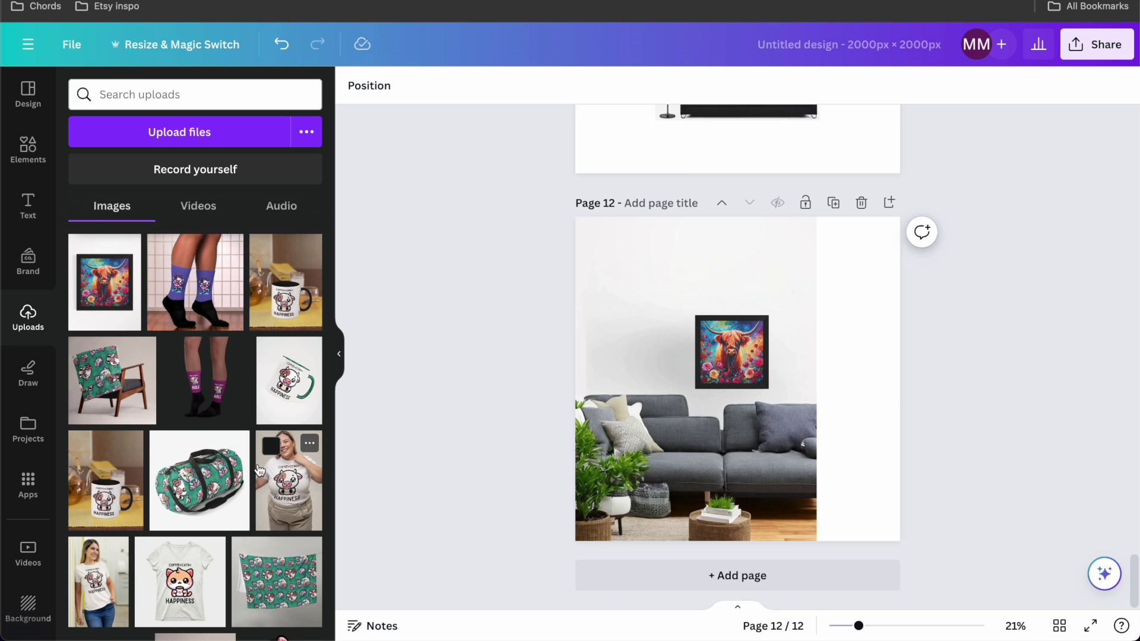
pyautogui.scroll(-5, 259, 470)
pyautogui.scroll(-6, 260, 470)
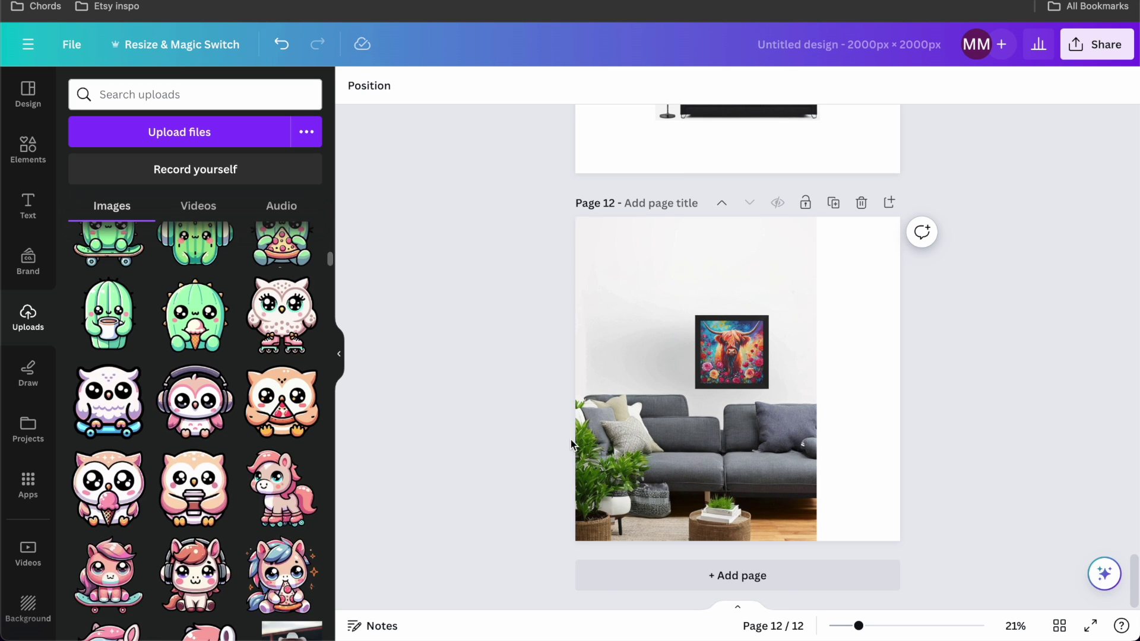
pyautogui.click(621, 575)
pyautogui.scroll(-3, 259, 454)
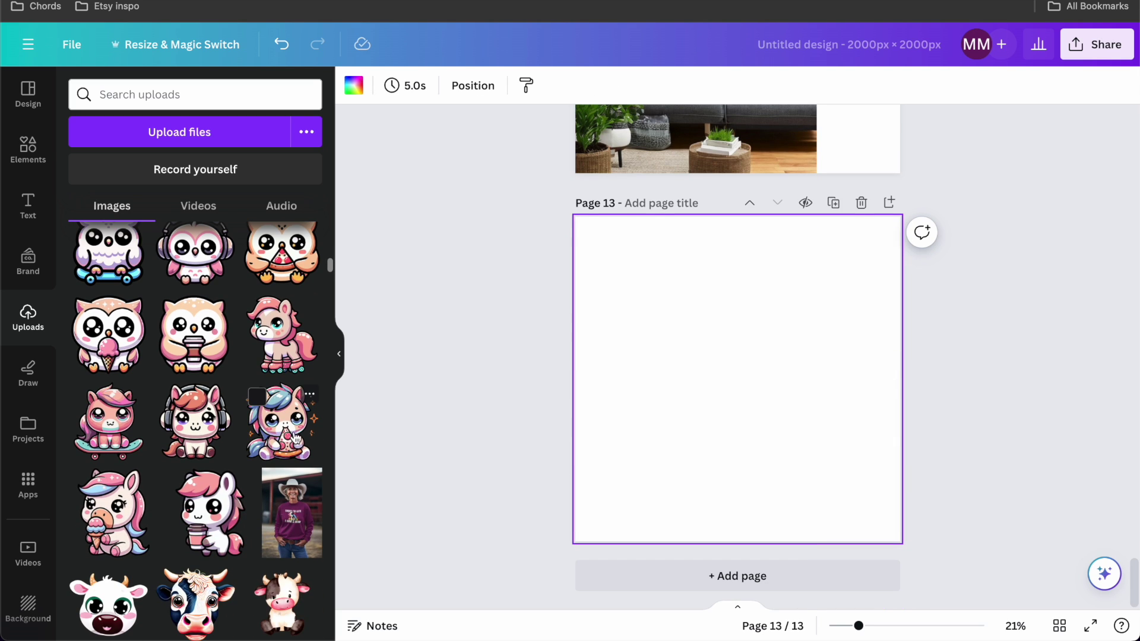
pyautogui.scroll(-1, 220, 514)
# Place the coffee unicorn on page 13 and shift its dark pink to hue -69, saturation 87, brightness -6.
pyautogui.click(209, 496)
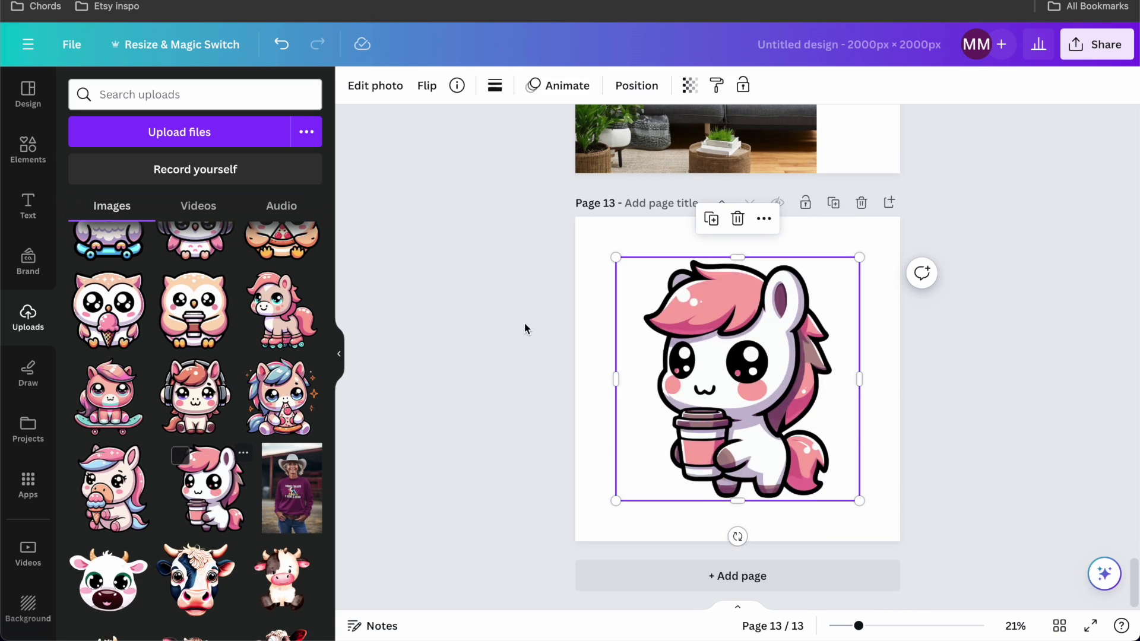
pyautogui.click(389, 87)
pyautogui.click(208, 113)
pyautogui.scroll(-5, 224, 312)
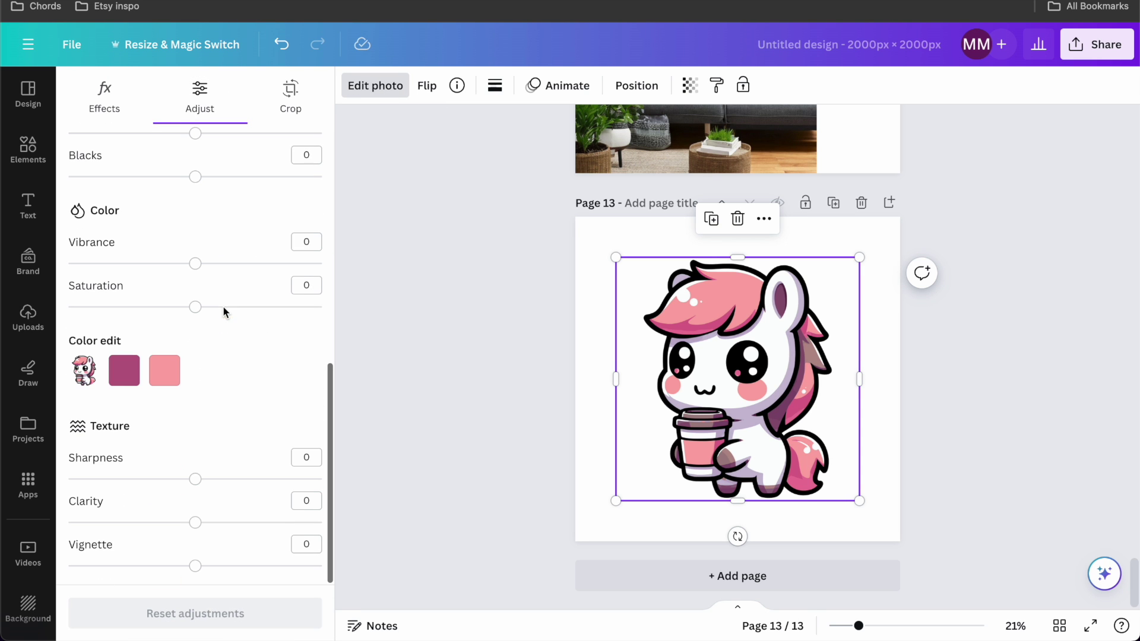
pyautogui.click(124, 370)
pyautogui.moveTo(200, 448); pyautogui.dragTo(304, 448)
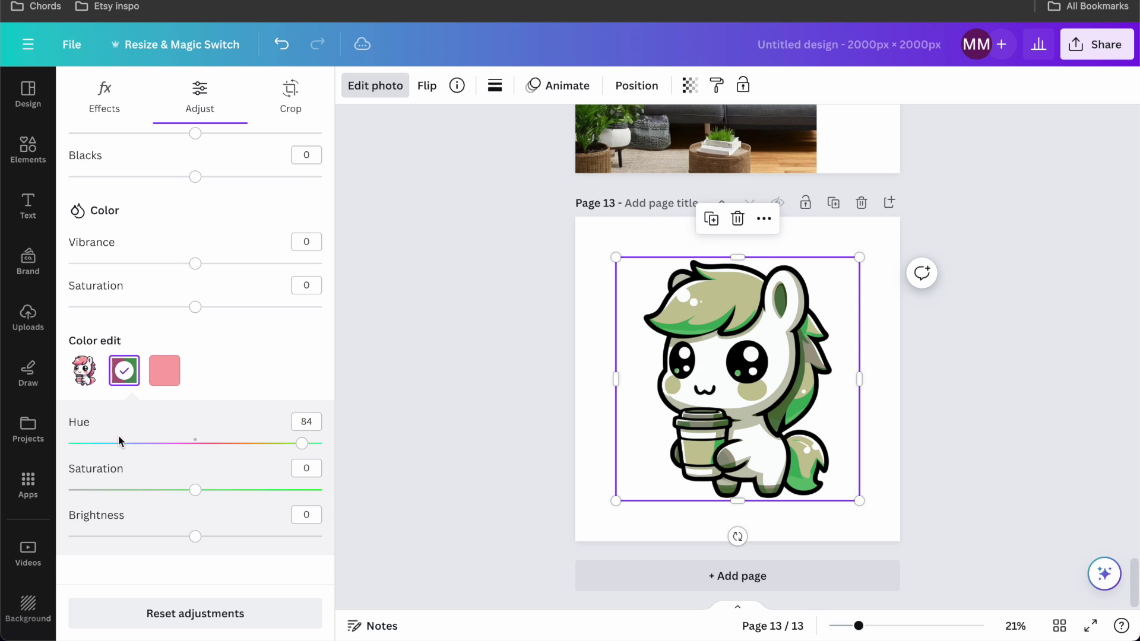
pyautogui.moveTo(153, 442); pyautogui.dragTo(109, 444)
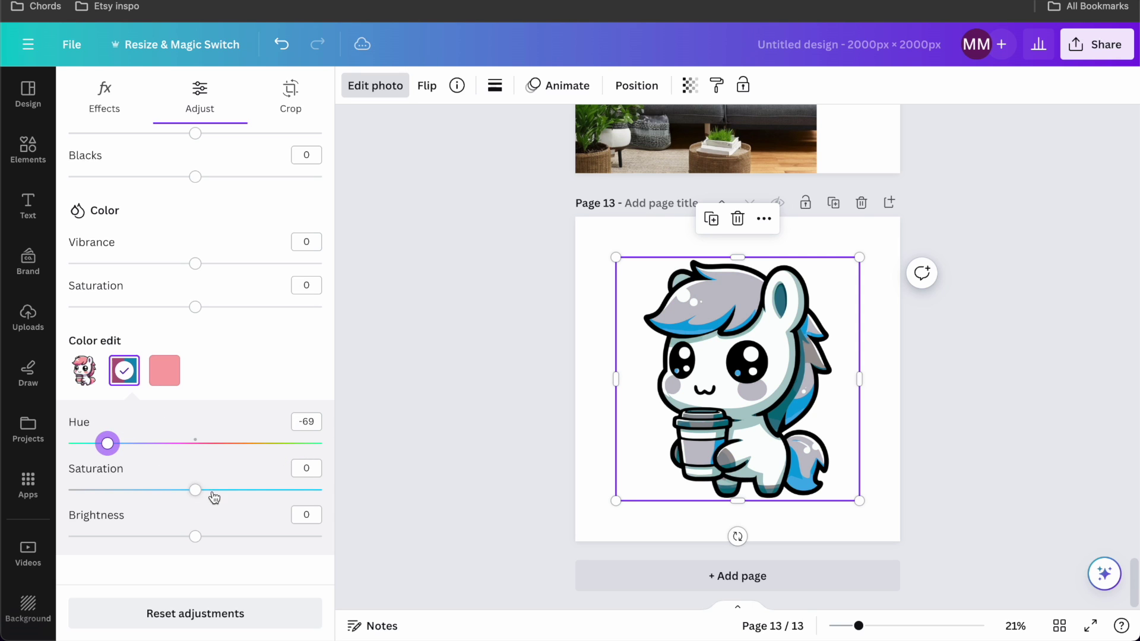
pyautogui.moveTo(209, 494); pyautogui.dragTo(306, 492)
pyautogui.moveTo(195, 540)
pyautogui.mouseDown()
pyautogui.moveTo(267, 536)
pyautogui.moveTo(145, 536)
pyautogui.moveTo(189, 538)
pyautogui.mouseUp()
# Shift the unicorn's light pink to hue 64 with saturation 52.
pyautogui.click(165, 374)
pyautogui.moveTo(206, 446); pyautogui.dragTo(131, 445)
pyautogui.moveTo(196, 490); pyautogui.dragTo(260, 490)
pyautogui.click(496, 397)
pyautogui.click(469, 455)
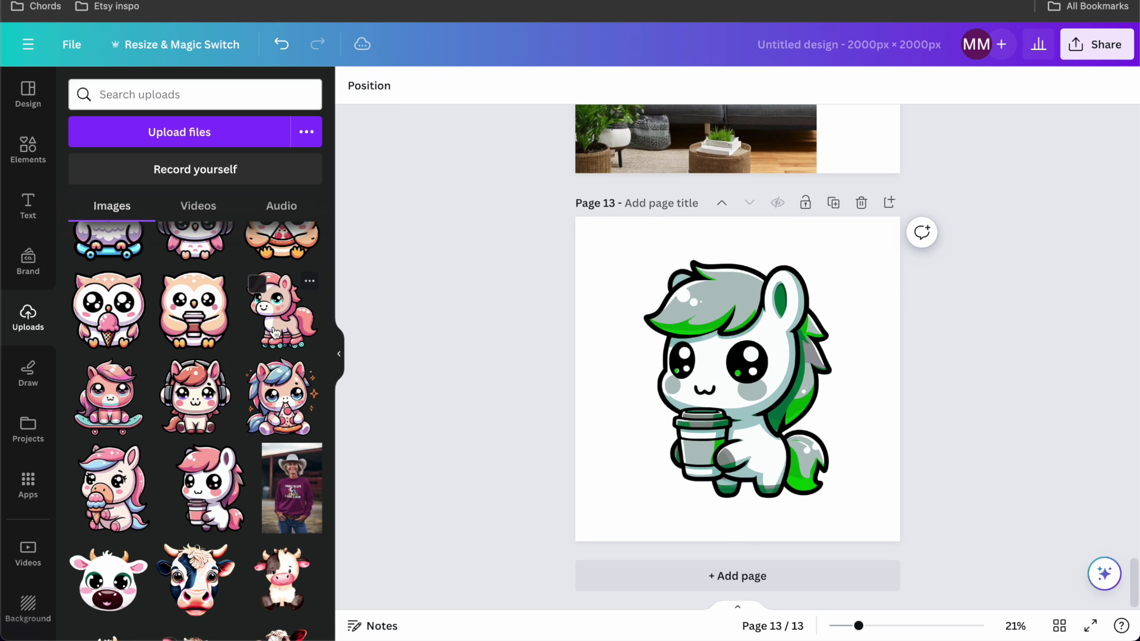
# Add an original pink coffee unicorn beside the green one.
pyautogui.click(176, 452)
pyautogui.moveTo(751, 395); pyautogui.dragTo(860, 396)
pyautogui.click(422, 480)
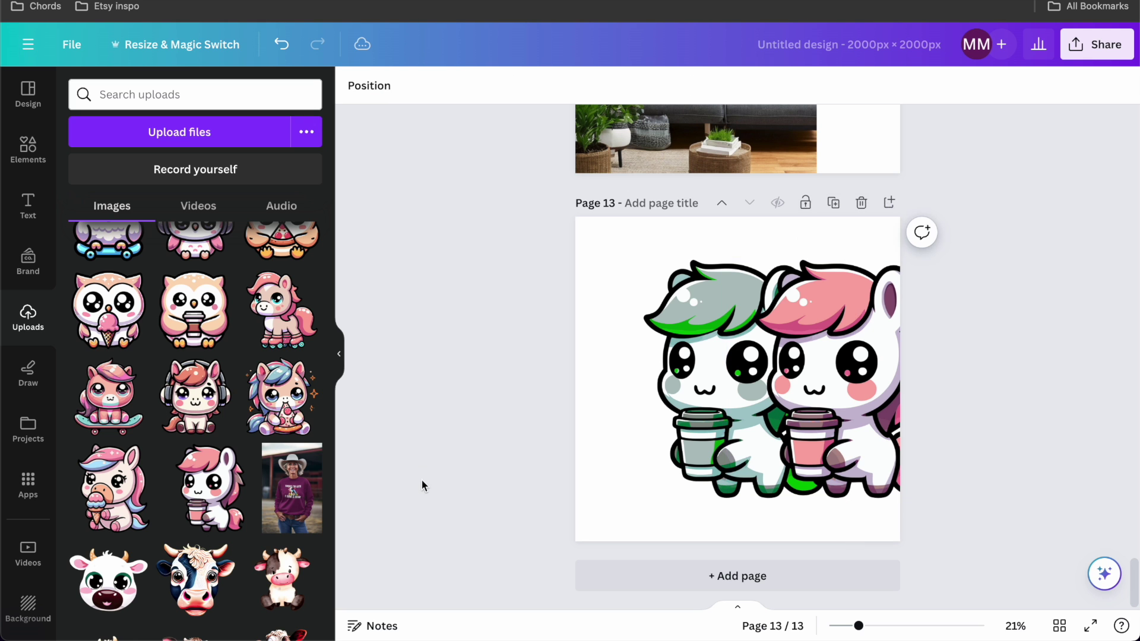
# Add page 14 with the sunglasses-mural photo and open its Magic Expand options.
pyautogui.click(590, 581)
pyautogui.scroll(-10, 269, 423)
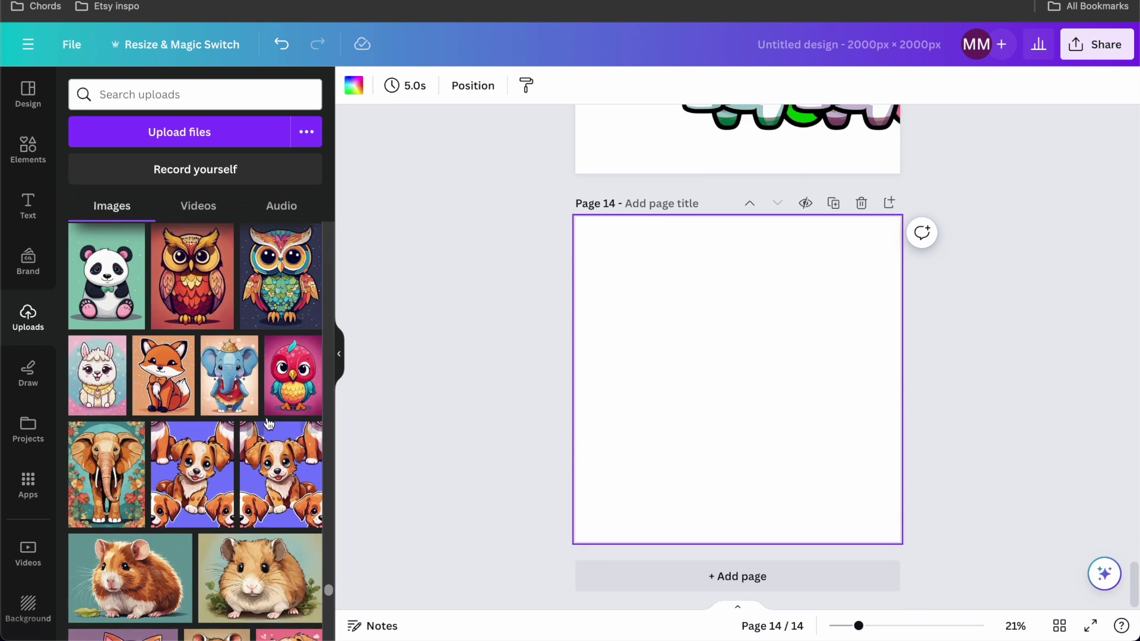
pyautogui.scroll(15, 269, 423)
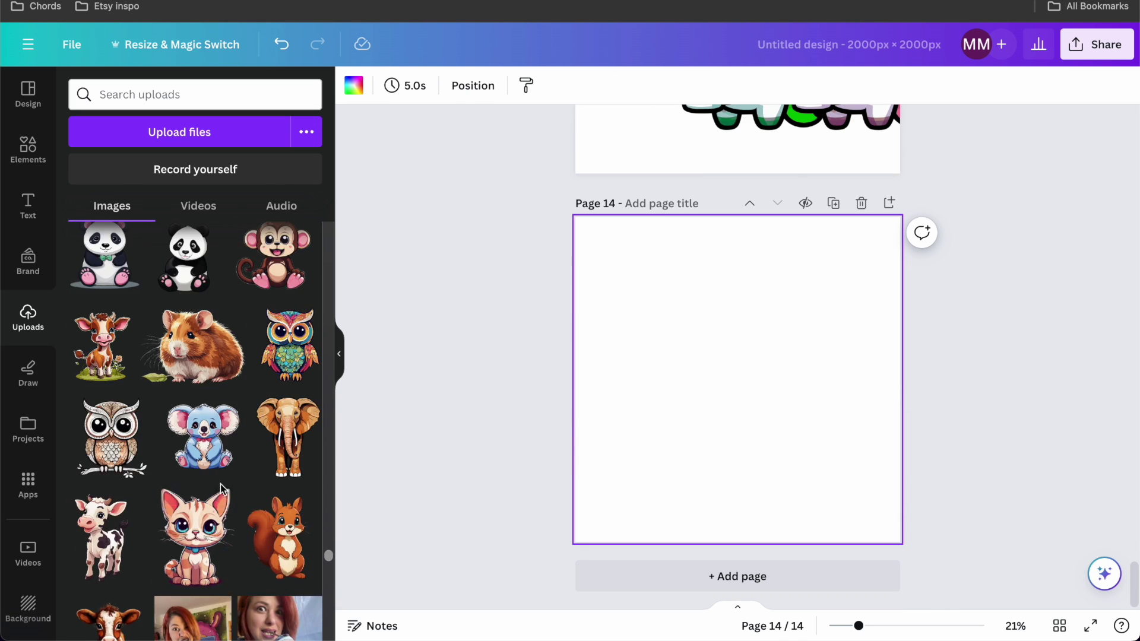
pyautogui.scroll(10, 220, 488)
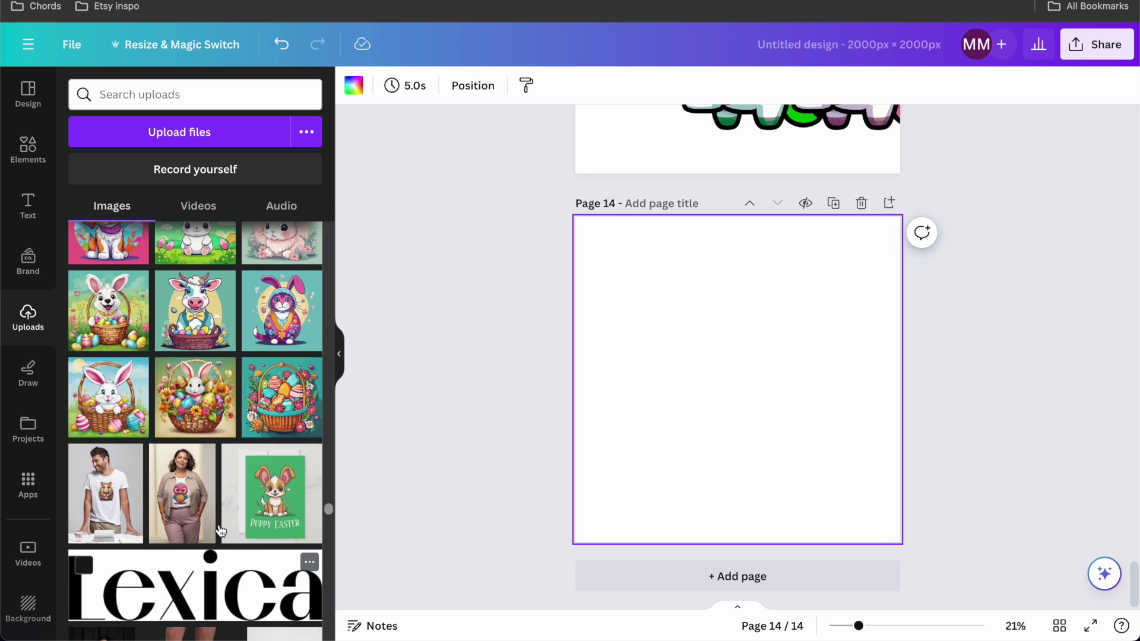
pyautogui.scroll(-8, 221, 528)
pyautogui.scroll(3, 259, 453)
pyautogui.click(259, 452)
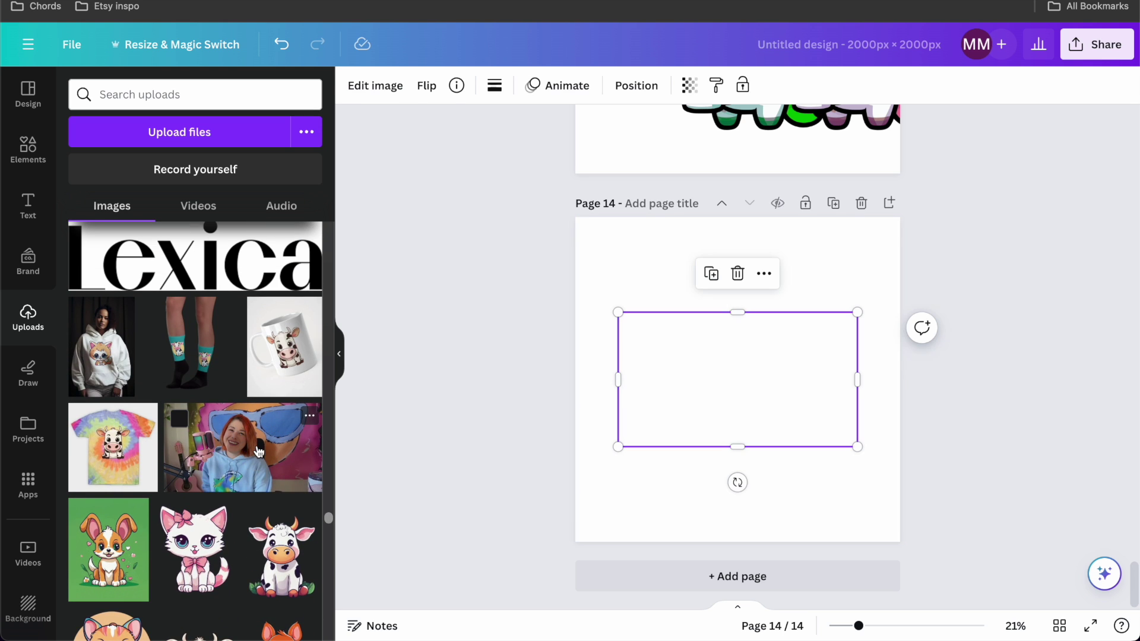
pyautogui.click(374, 86)
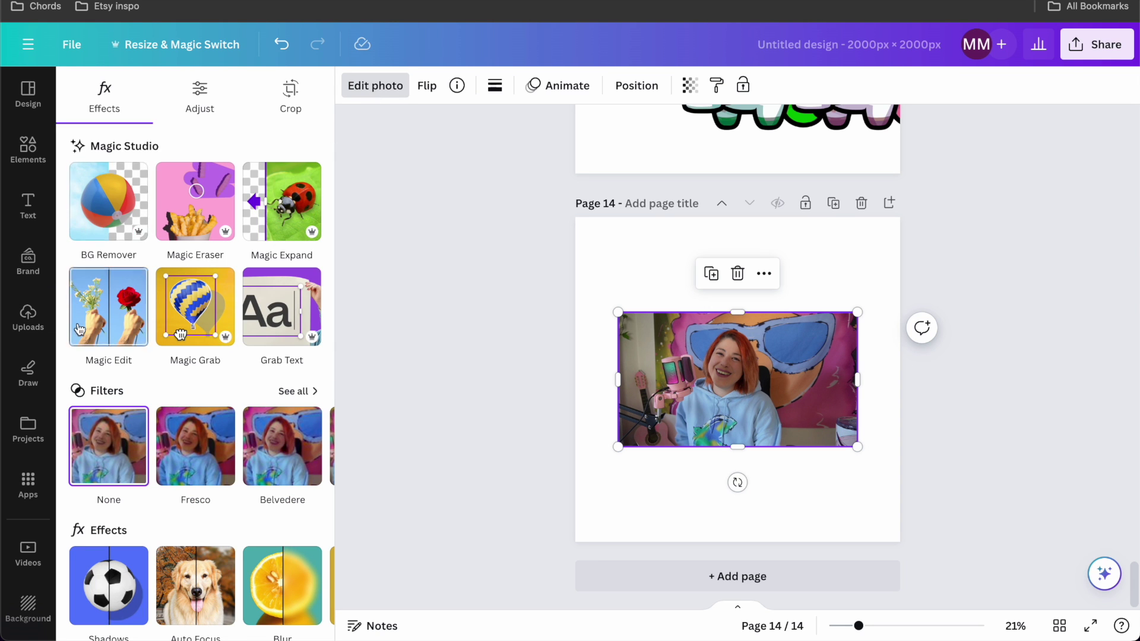
pyautogui.click(282, 202)
# Magic Expand the photo to the whole page and apply the second variant, with plastic trays.
pyautogui.click(196, 266)
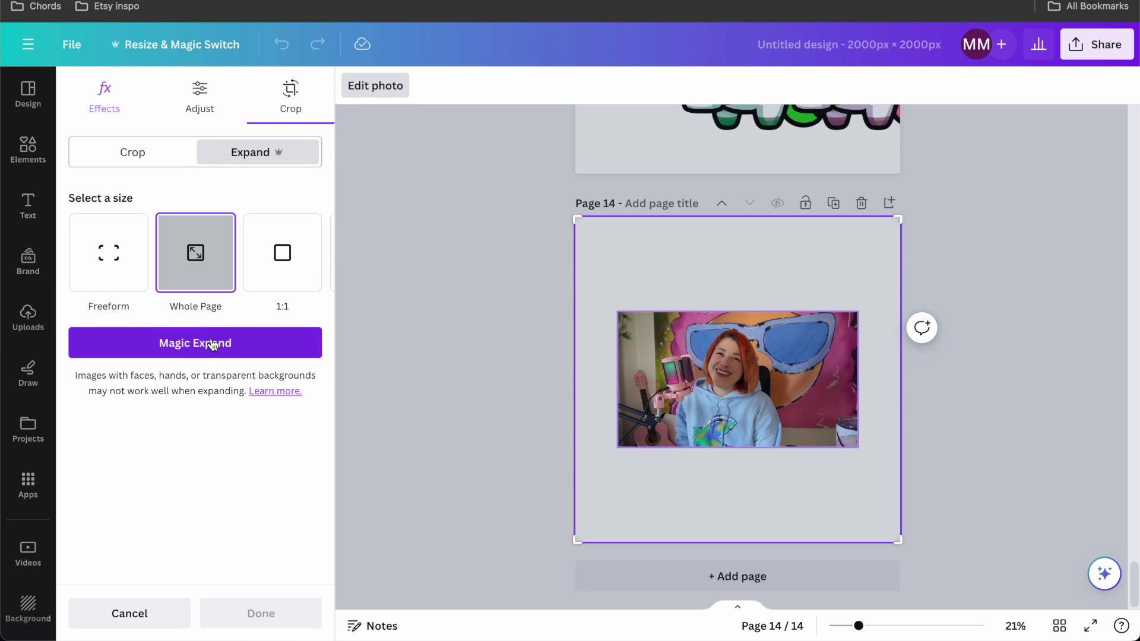
pyautogui.click(213, 345)
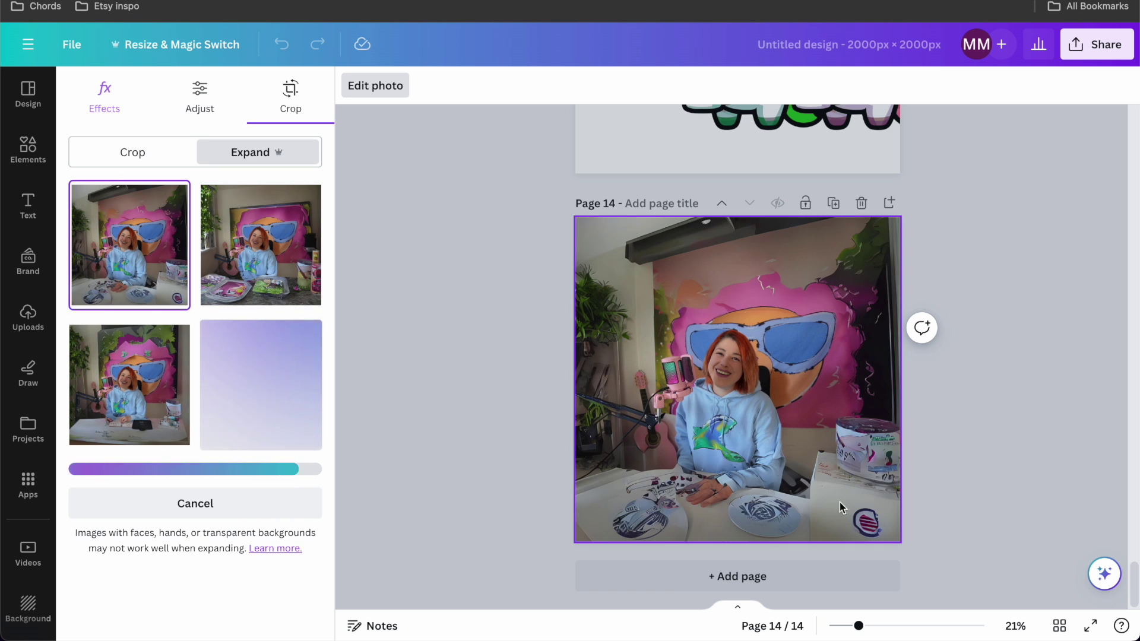
pyautogui.scroll(5, 716, 499)
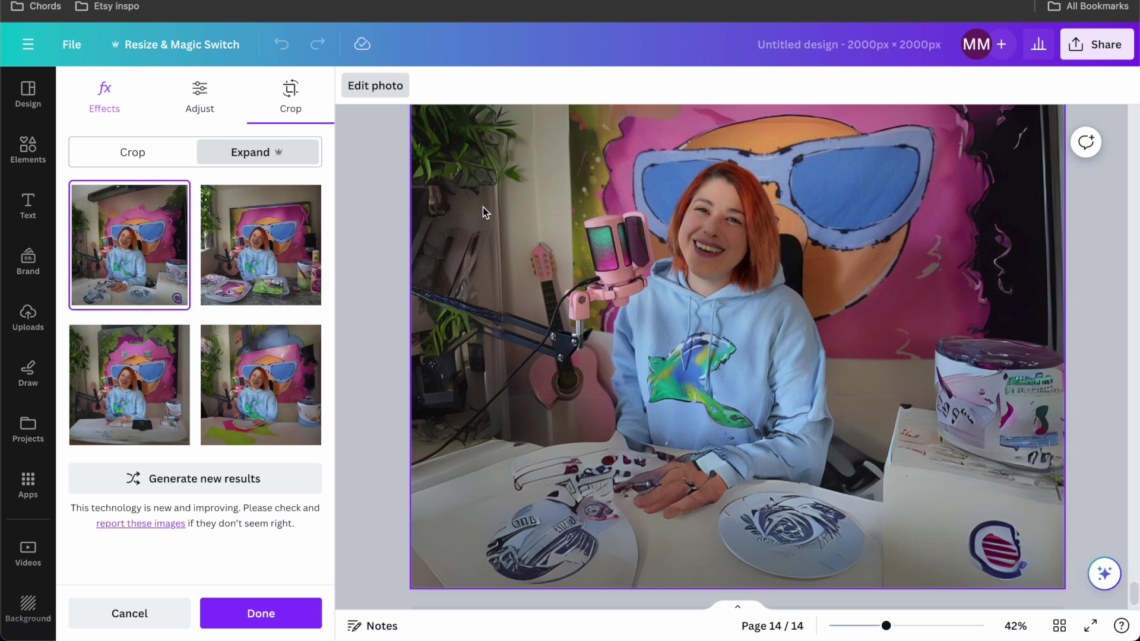
pyautogui.click(252, 259)
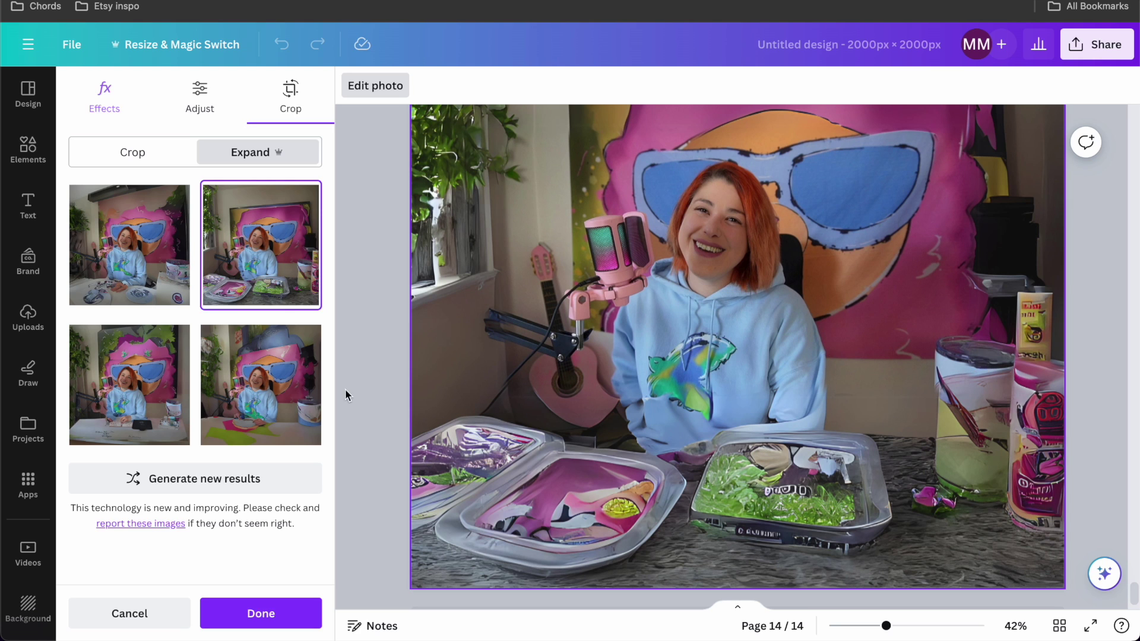
pyautogui.click(271, 396)
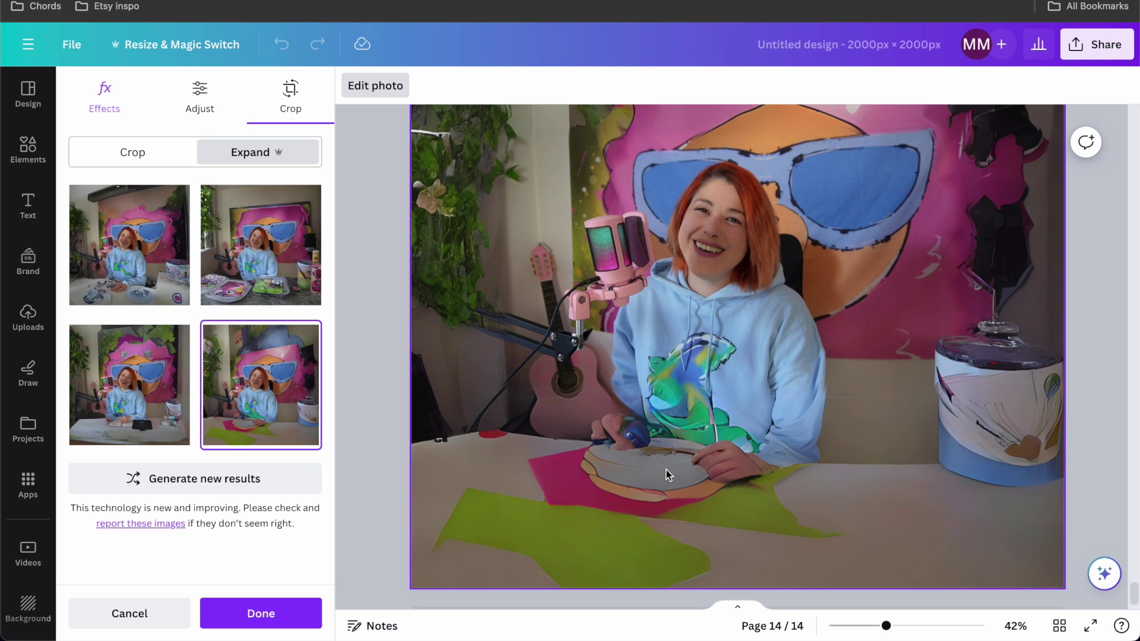
pyautogui.click(146, 420)
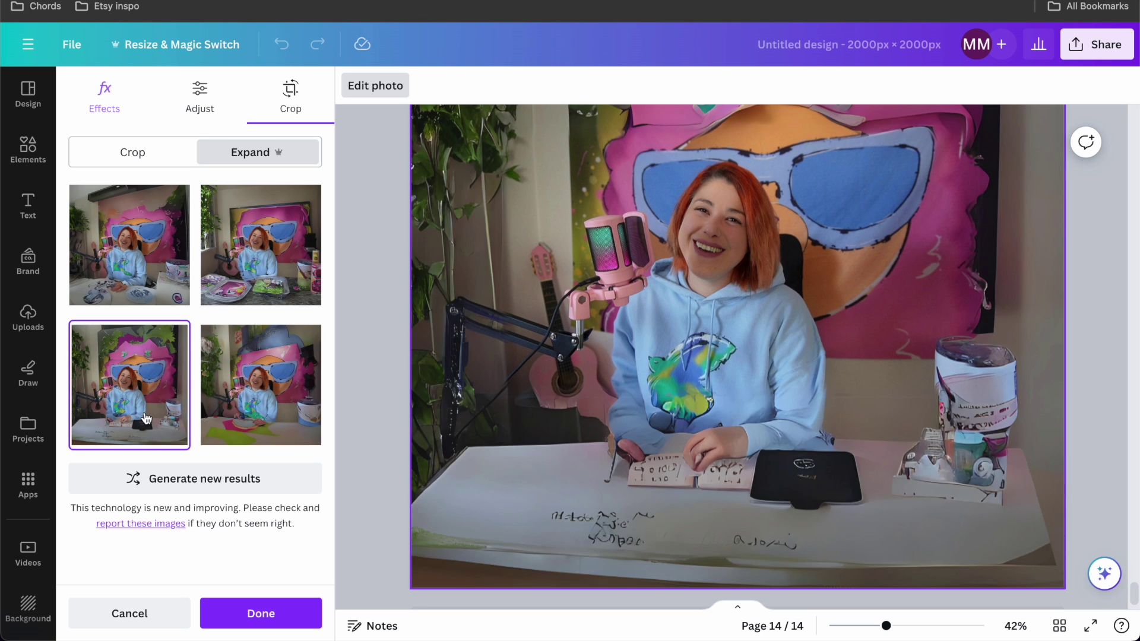
pyautogui.click(228, 285)
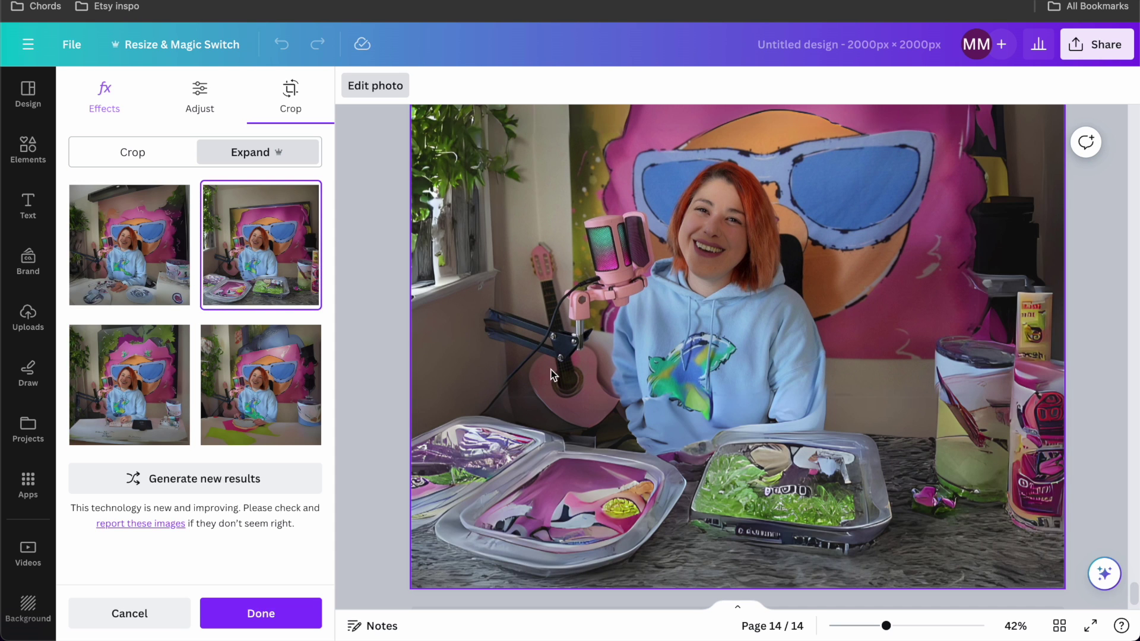
pyautogui.scroll(-5, 551, 374)
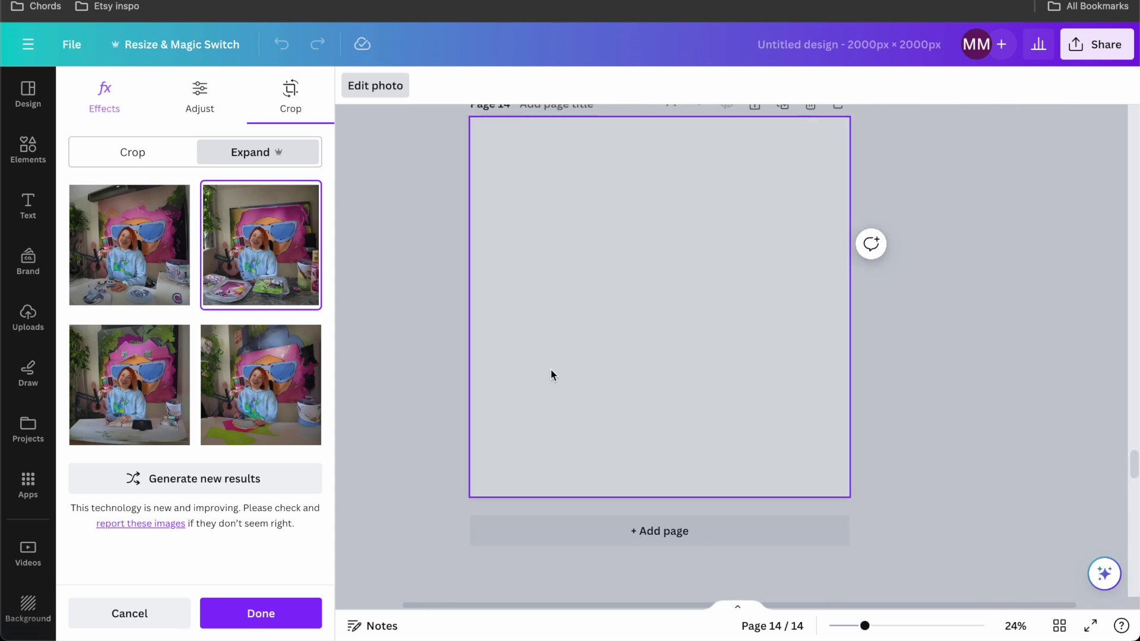
pyautogui.click(281, 619)
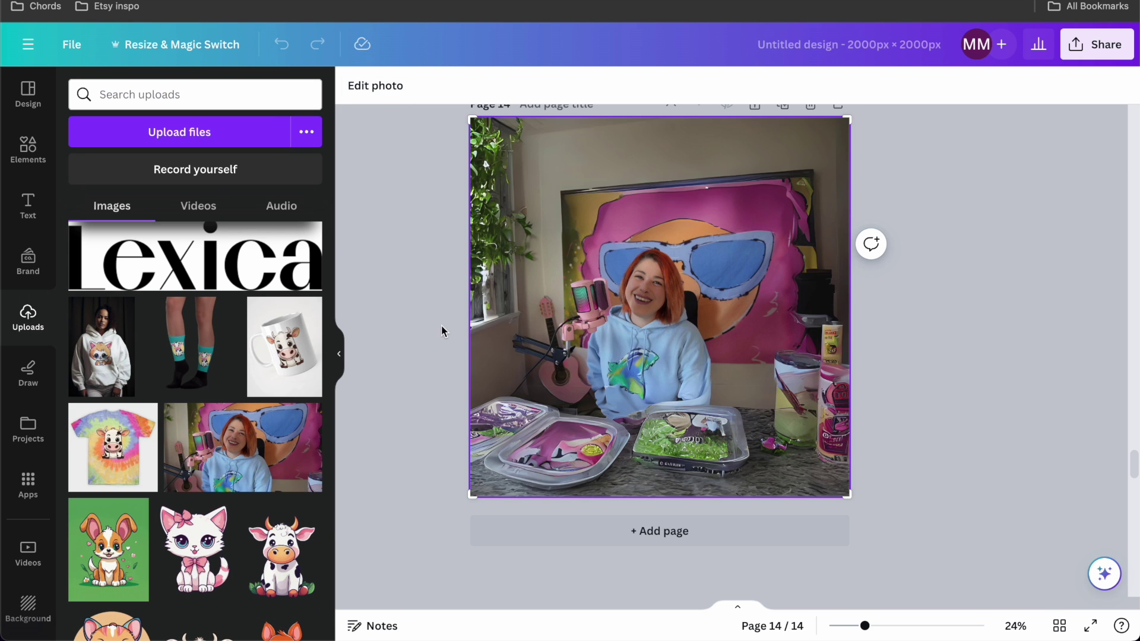
# Add page 15 with the hoodie photo, Magic Expanded to the whole page as the arched-doorway variant.
pyautogui.click(654, 583)
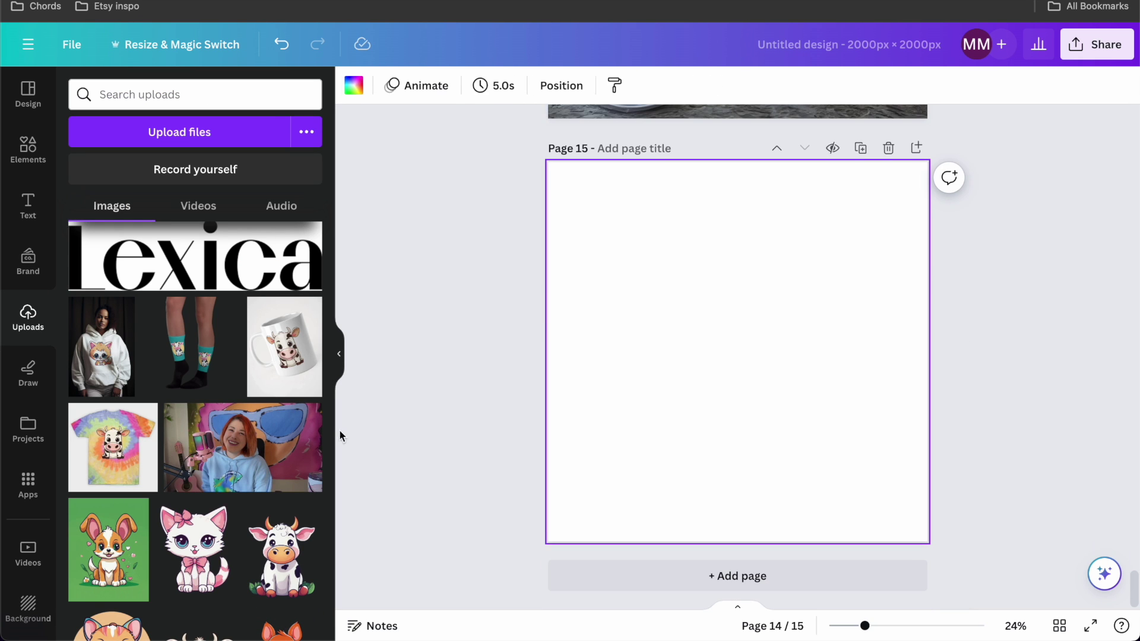
pyautogui.click(108, 373)
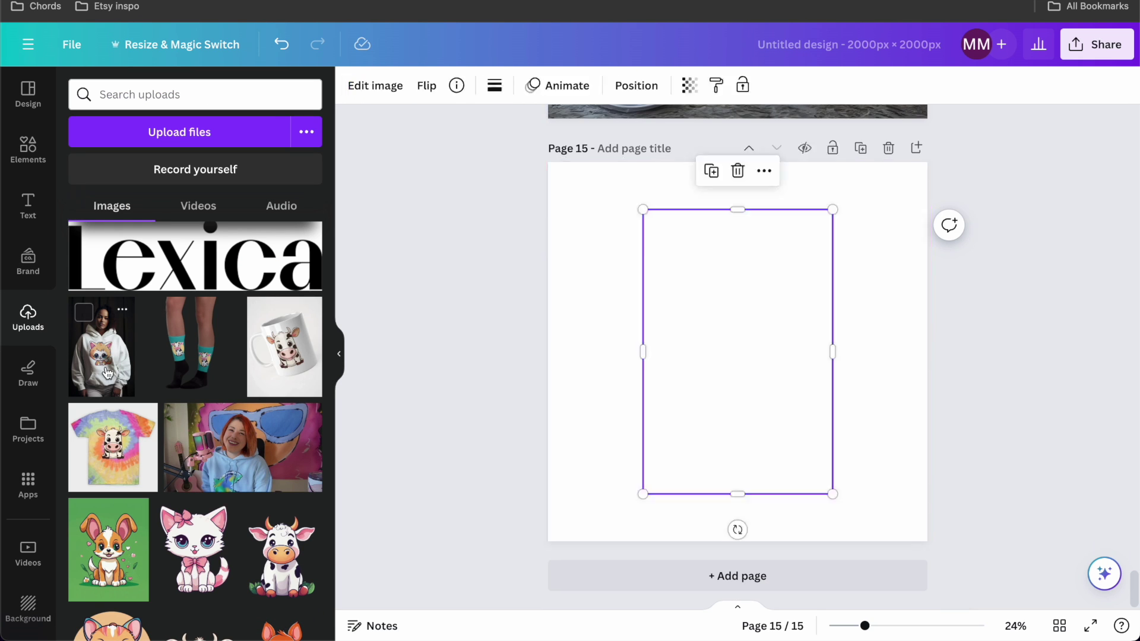
pyautogui.click(376, 85)
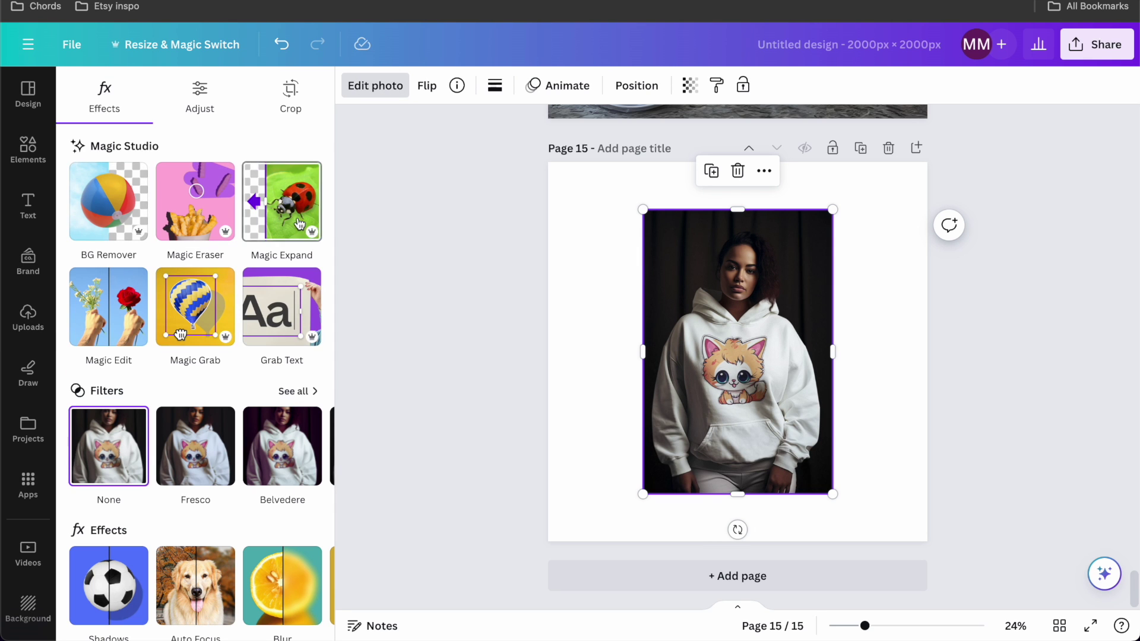
pyautogui.moveTo(742, 372); pyautogui.dragTo(743, 420)
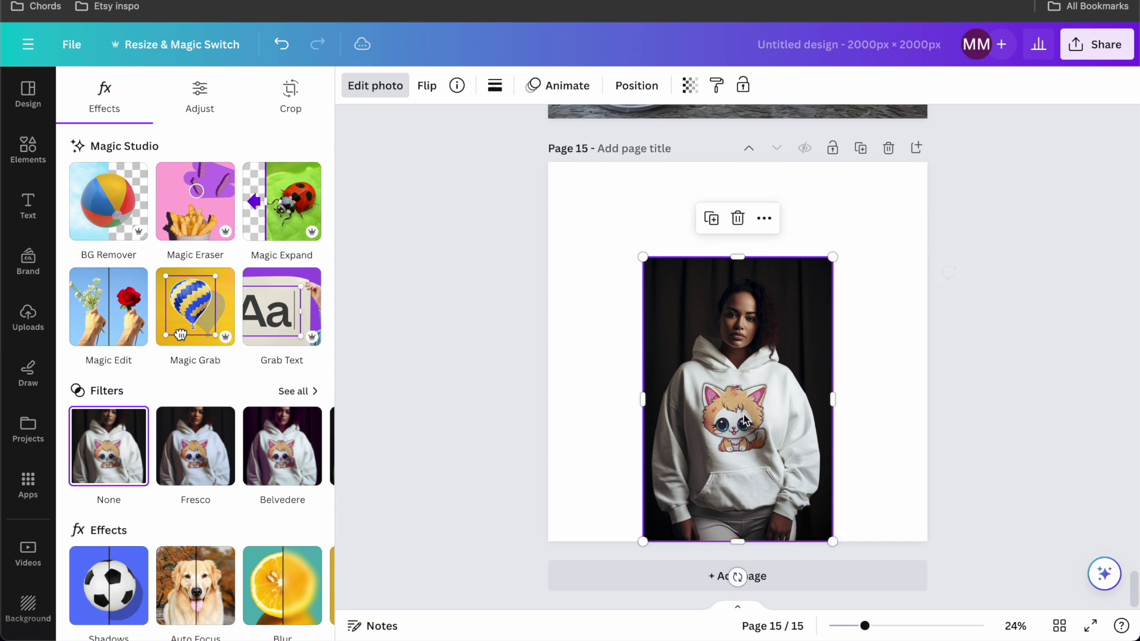
pyautogui.click(271, 219)
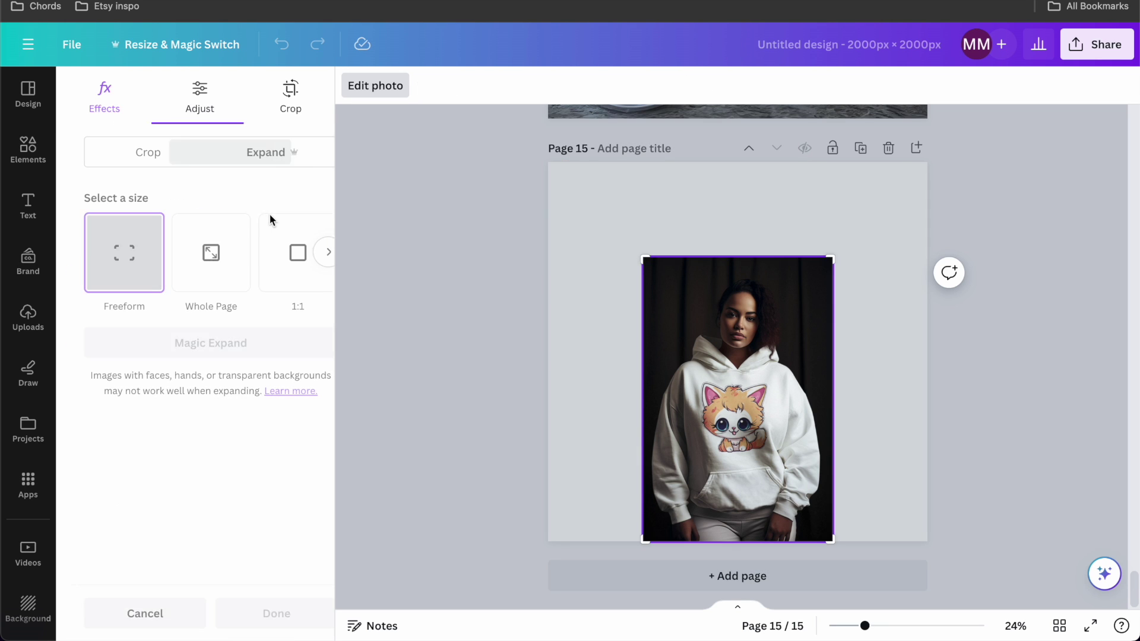
pyautogui.click(198, 273)
pyautogui.click(209, 346)
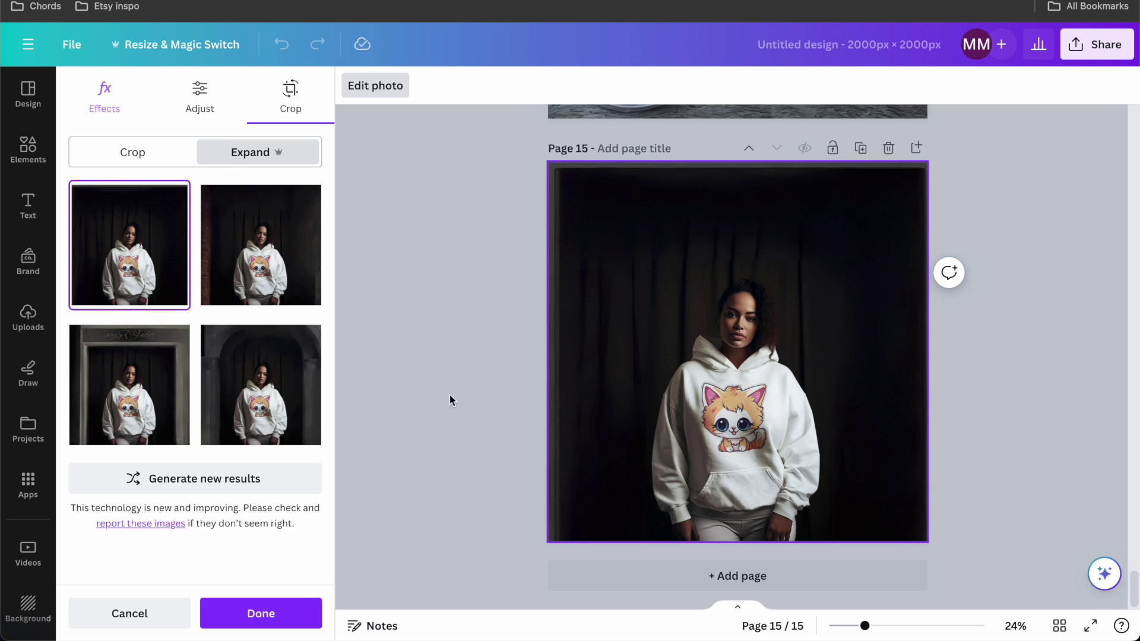
pyautogui.click(181, 393)
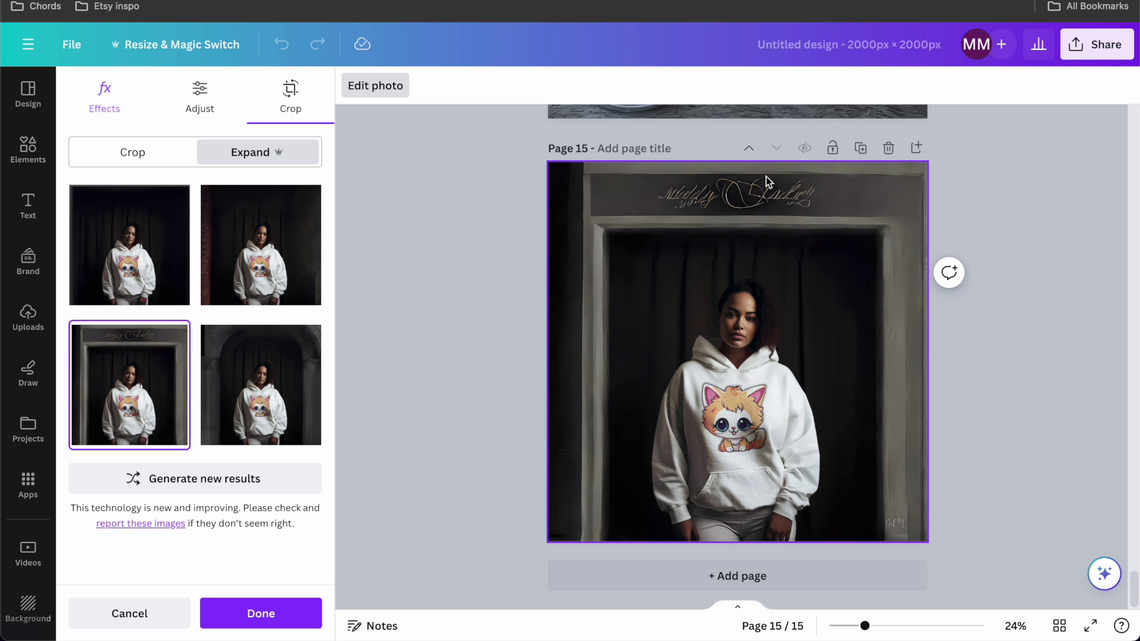
pyautogui.click(286, 395)
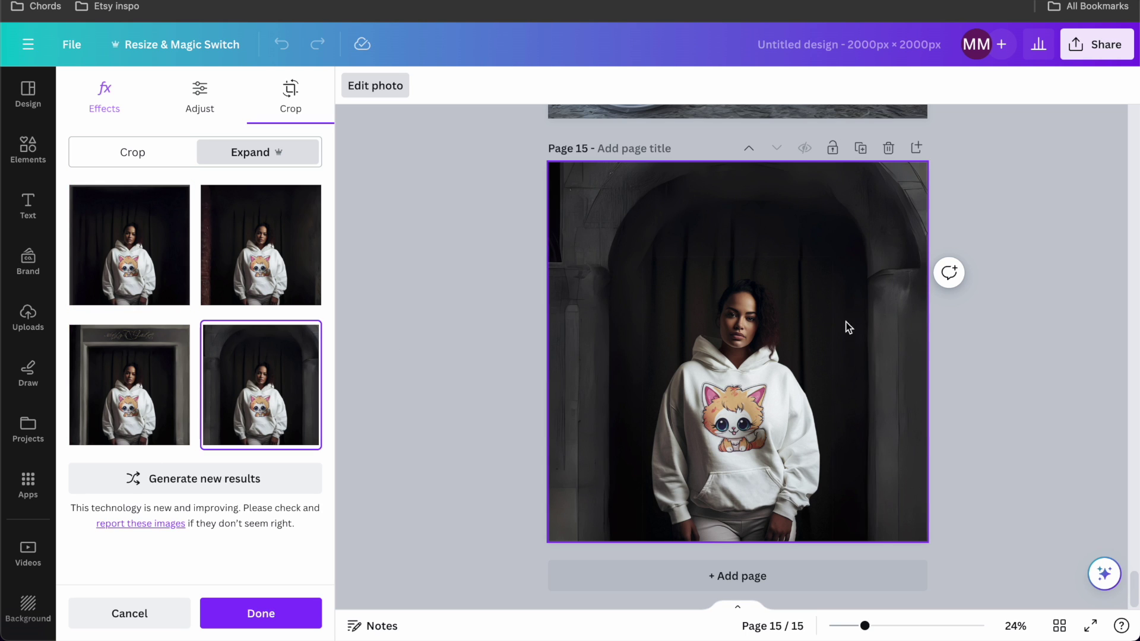
pyautogui.click(257, 612)
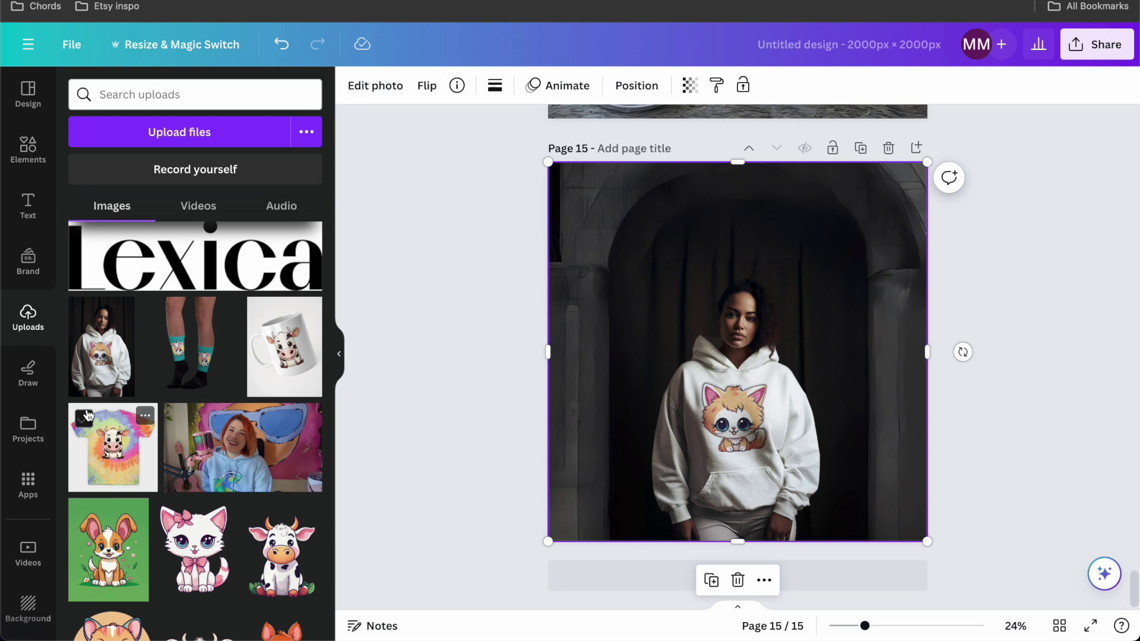
# Add a new page 16 holding the original hoodie photo.
pyautogui.click(98, 388)
pyautogui.moveTo(771, 315); pyautogui.dragTo(724, 299)
pyautogui.click(738, 576)
pyautogui.click(101, 356)
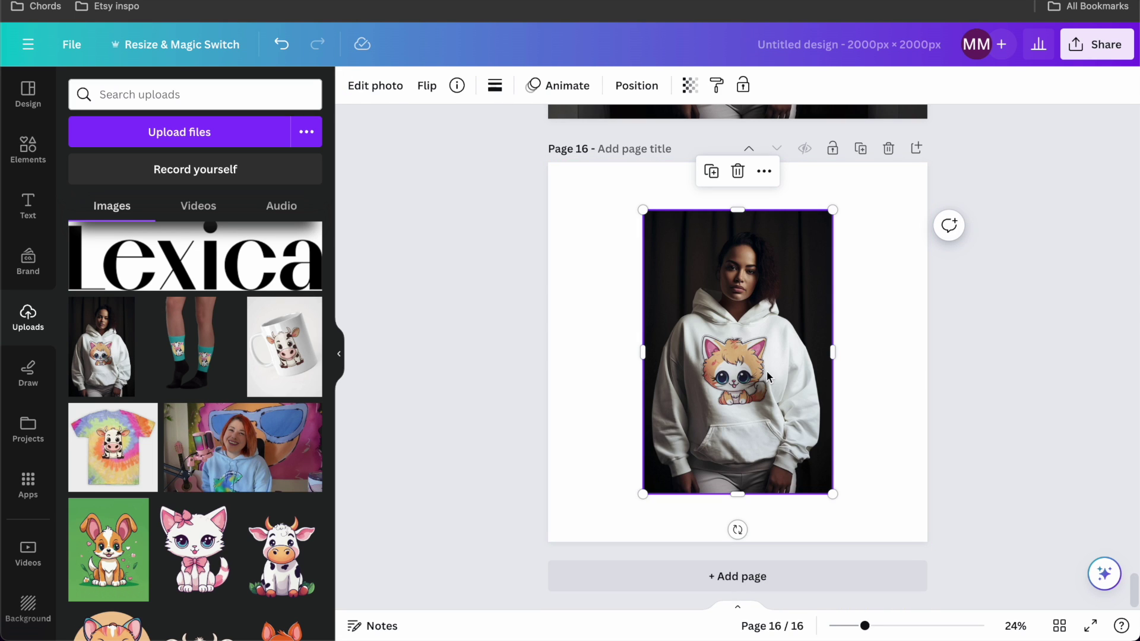
# Set the hoodie photo as page 16's background and shift it down to frame her face and cat print.
pyautogui.rightClick(774, 411)
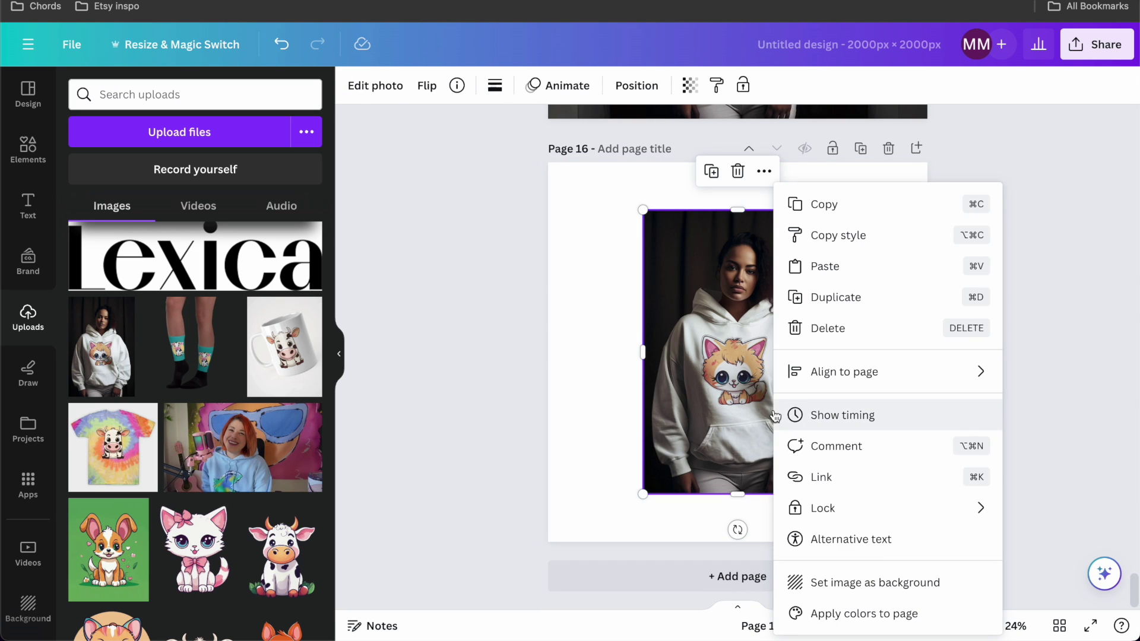
pyautogui.click(873, 583)
pyautogui.doubleClick(803, 326)
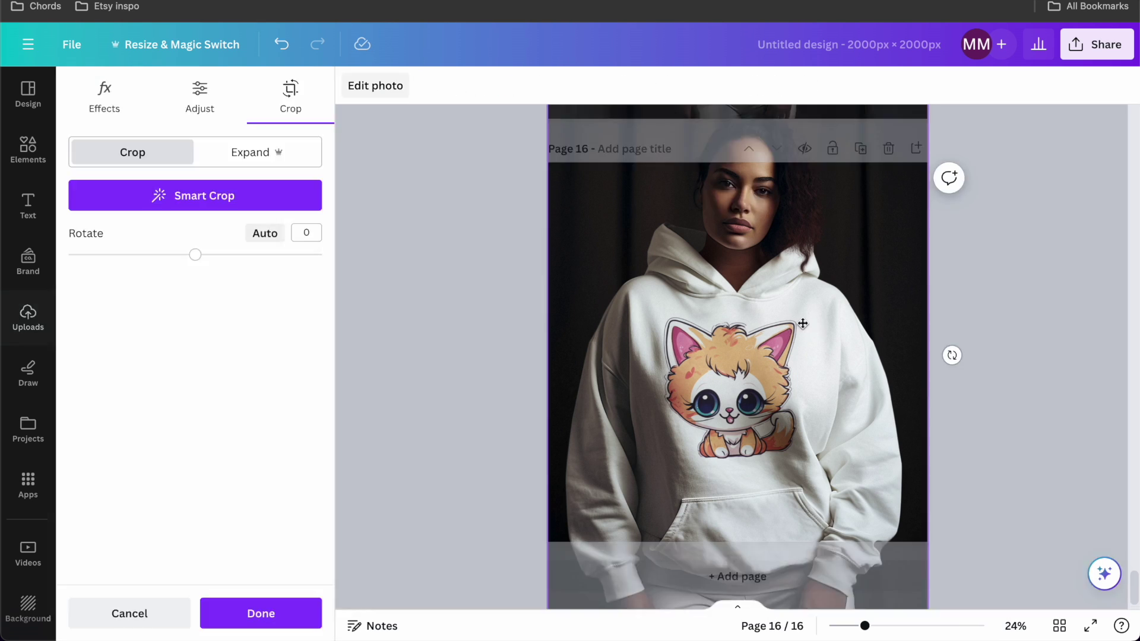
pyautogui.moveTo(802, 323); pyautogui.dragTo(804, 404)
pyautogui.click(1003, 358)
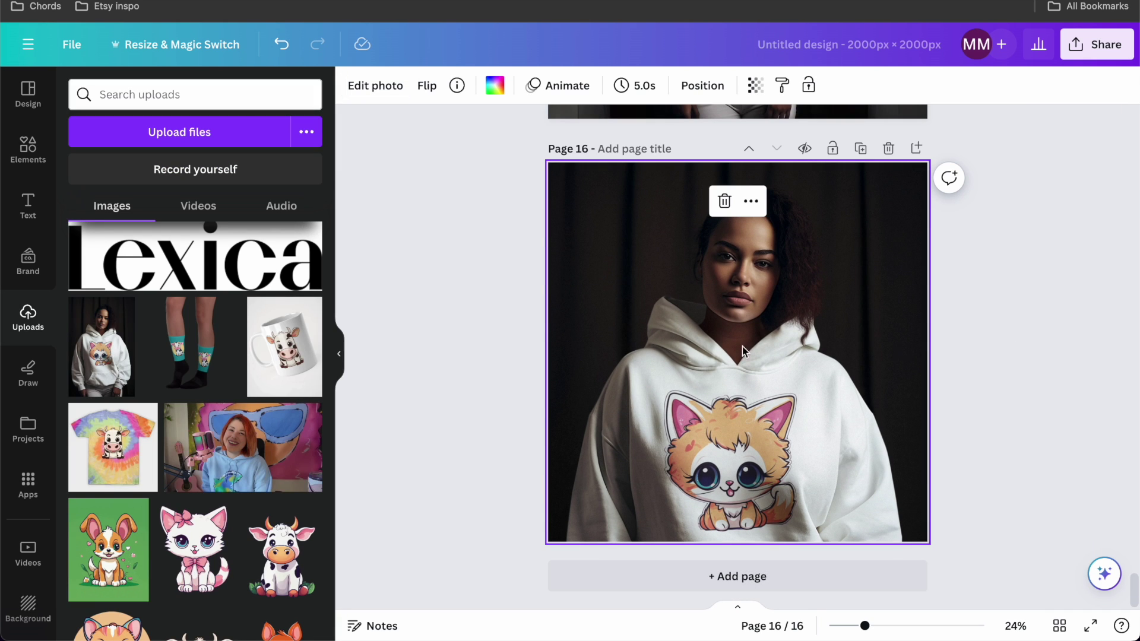
pyautogui.scroll(8, 786, 398)
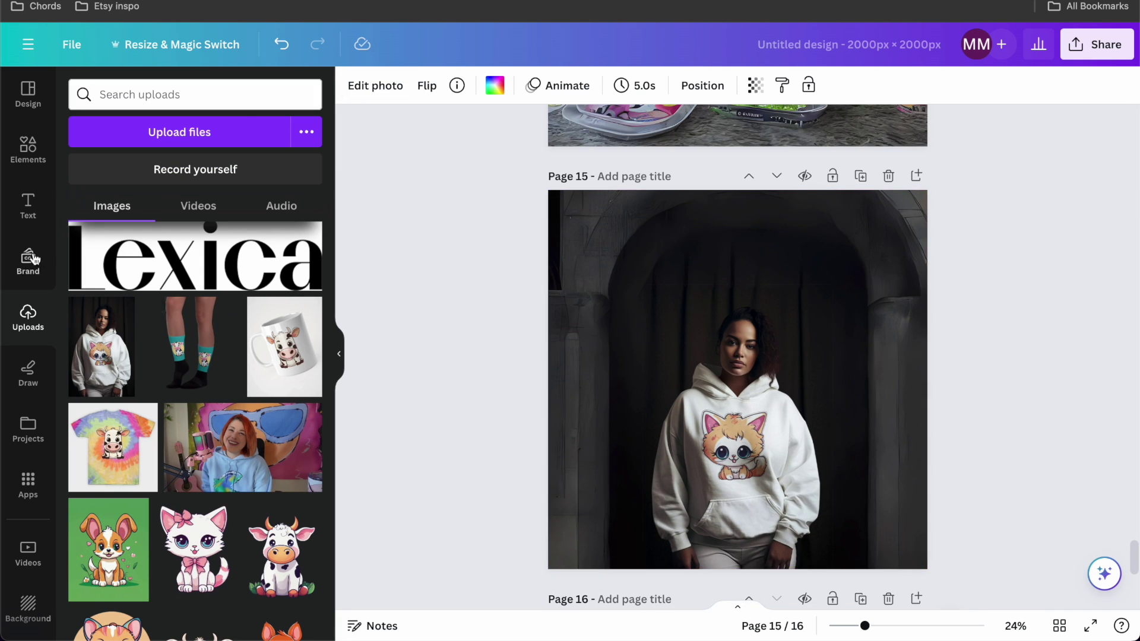
# Search Elements for 'sale' and try the starburst SALE! graphic, then delete it.
pyautogui.click(29, 204)
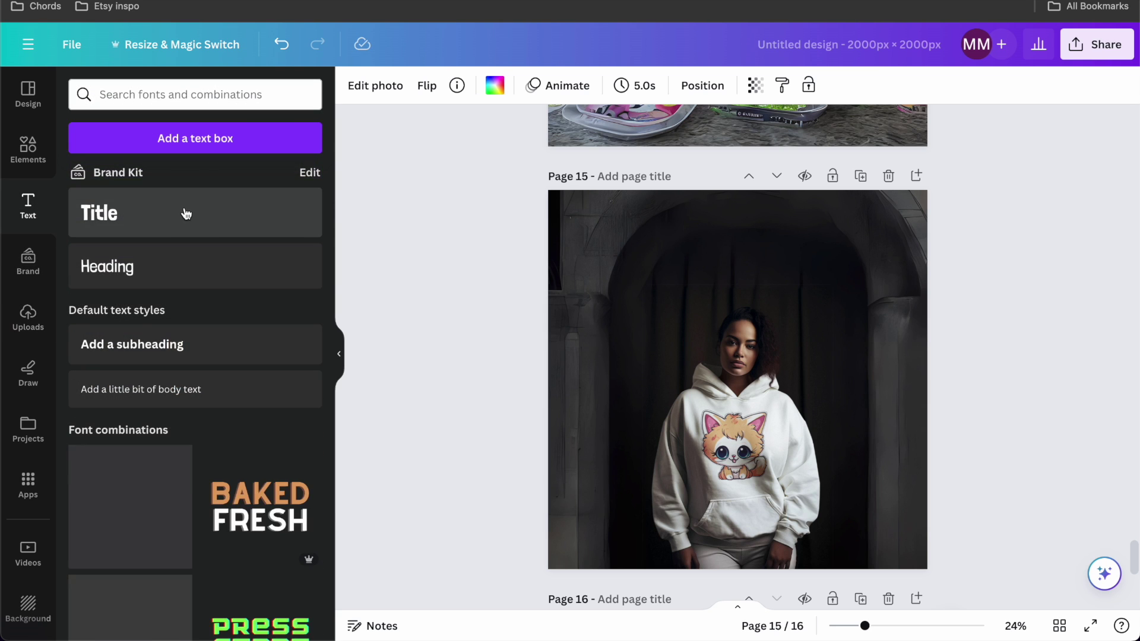
pyautogui.click(33, 153)
pyautogui.click(148, 94)
pyautogui.write('sale')
pyautogui.press('Return')
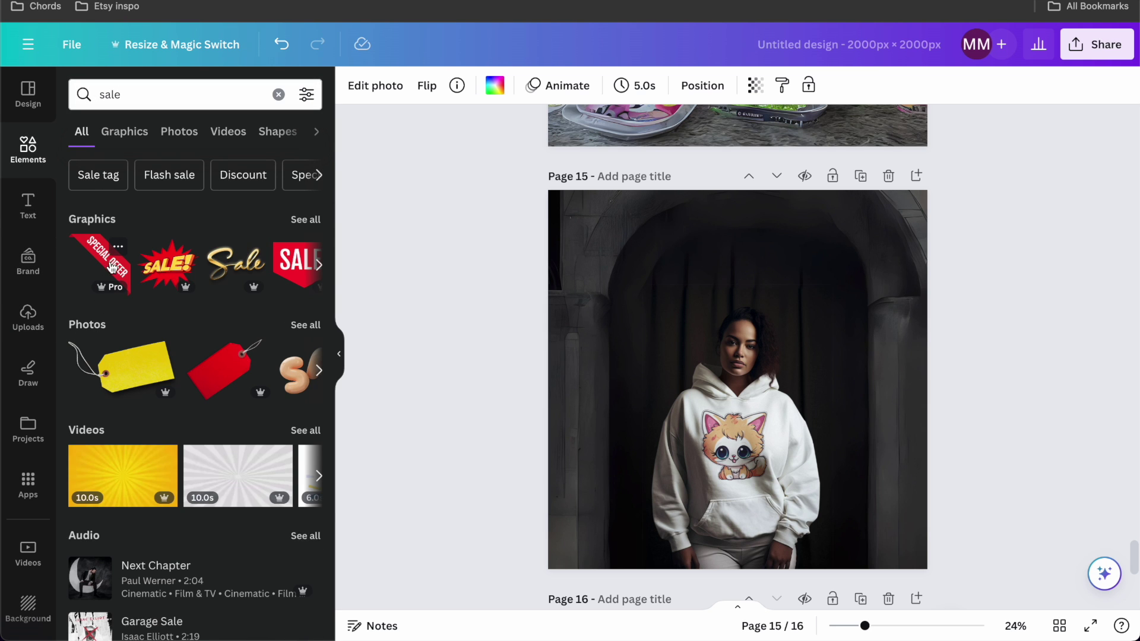
pyautogui.click(316, 222)
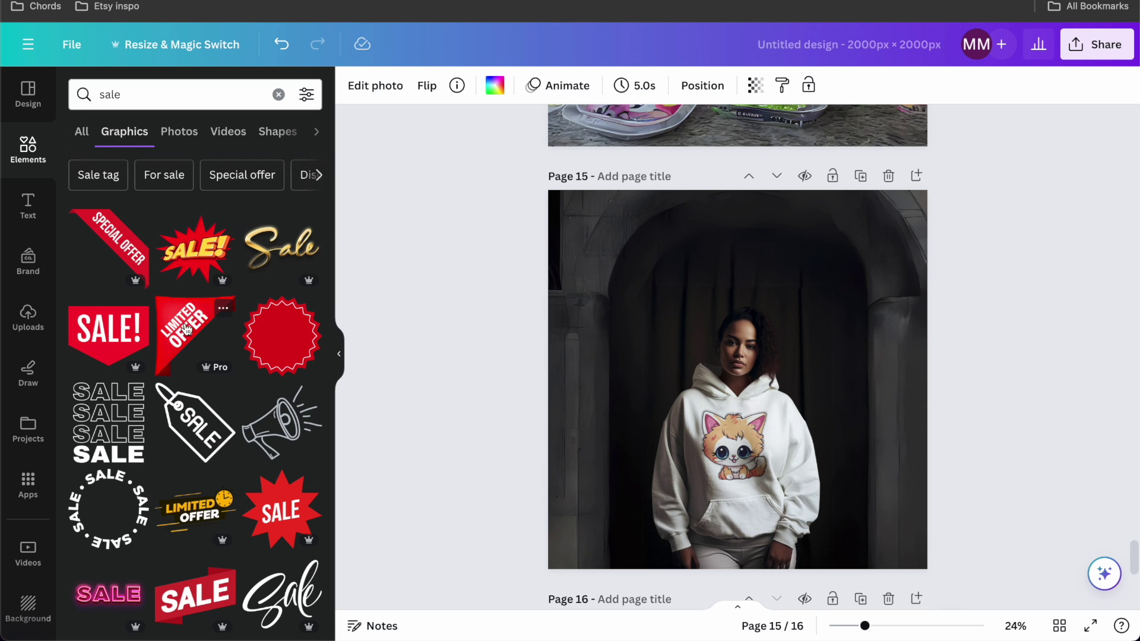
pyautogui.click(200, 257)
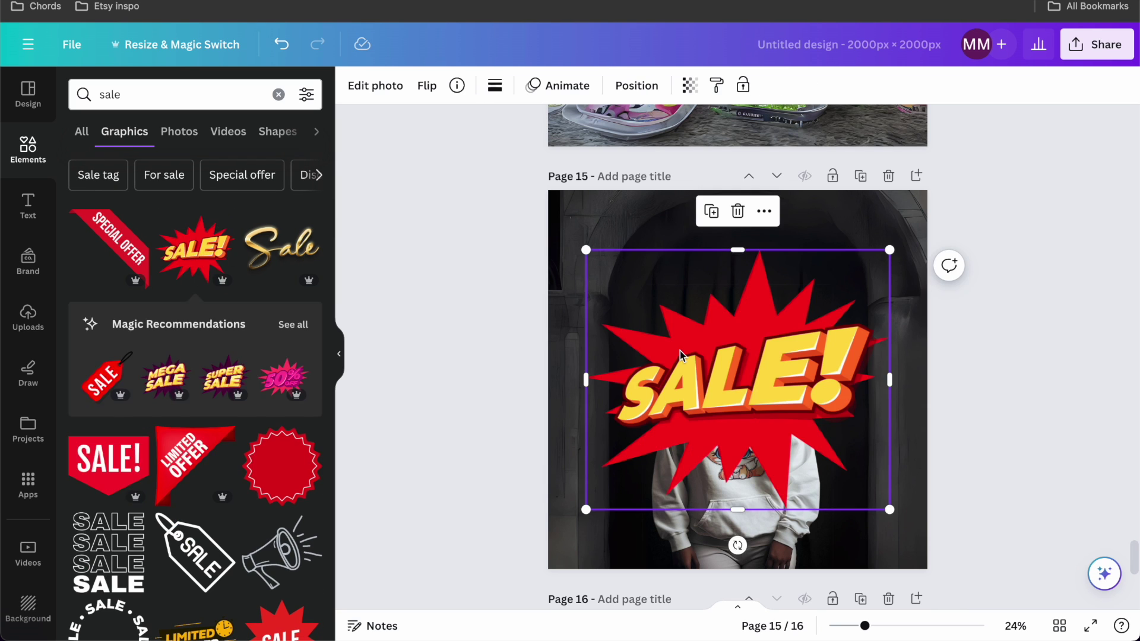
pyautogui.press('Delete')
# Try the red SALE! banner resized in the top-right corner, then delete it.
pyautogui.click(123, 467)
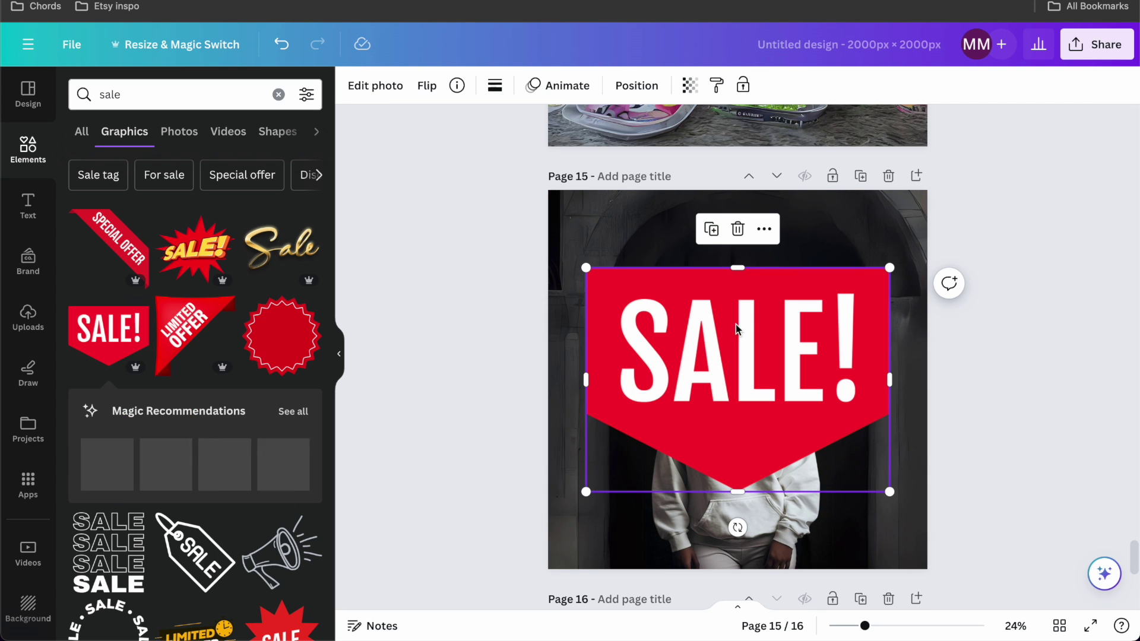
pyautogui.moveTo(587, 493); pyautogui.dragTo(738, 376)
pyautogui.moveTo(829, 313); pyautogui.dragTo(851, 252)
pyautogui.click(1015, 309)
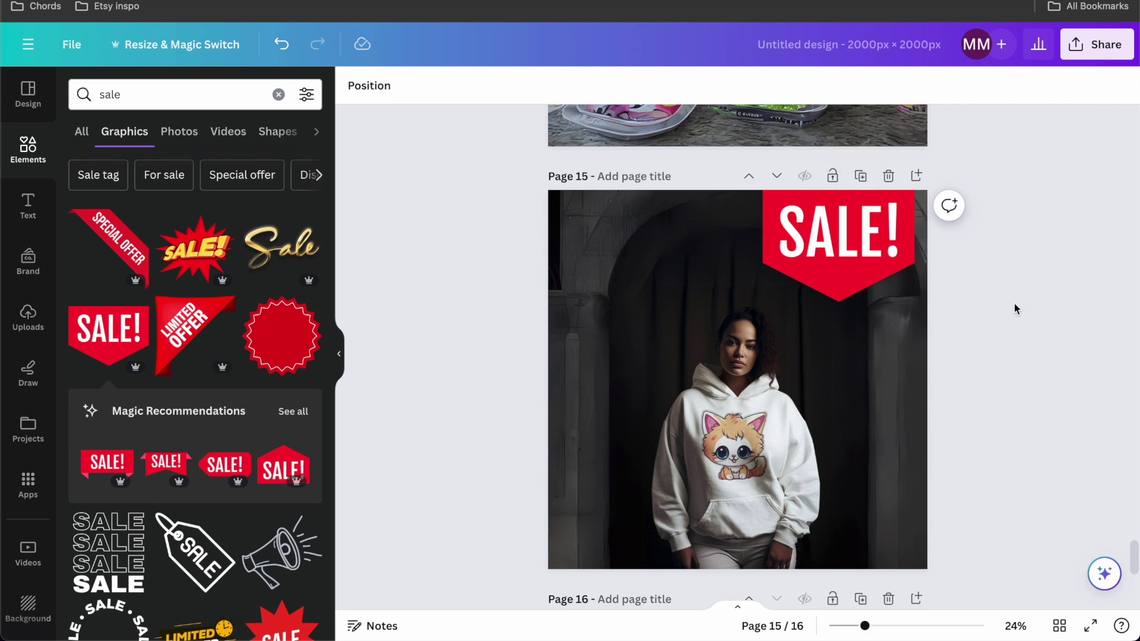
pyautogui.click(768, 245)
pyautogui.press('Delete')
pyautogui.scroll(-5, 128, 490)
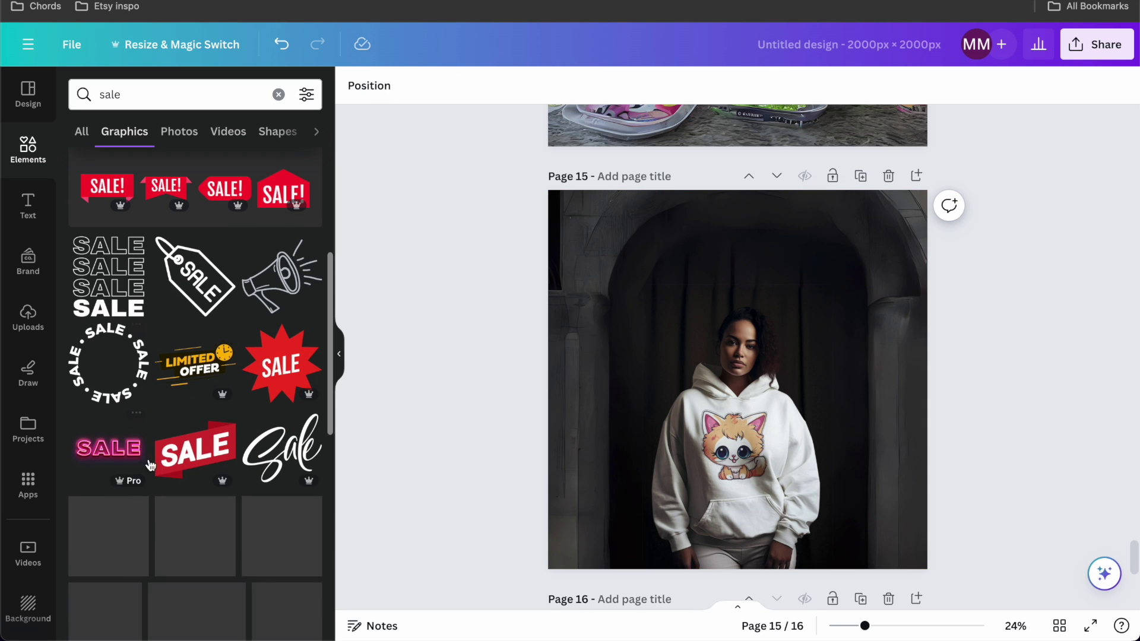
# Place the outlined repeating SALE graphic enlarged over the woman and duplicate the page.
pyautogui.click(108, 277)
pyautogui.moveTo(764, 425); pyautogui.dragTo(857, 554)
pyautogui.moveTo(708, 491); pyautogui.dragTo(730, 473)
pyautogui.click(861, 176)
pyautogui.scroll(5, 837, 437)
pyautogui.click(837, 436)
# Remove the SALE graphic from page 15 and duplicate that plain hoodie page.
pyautogui.press('Delete')
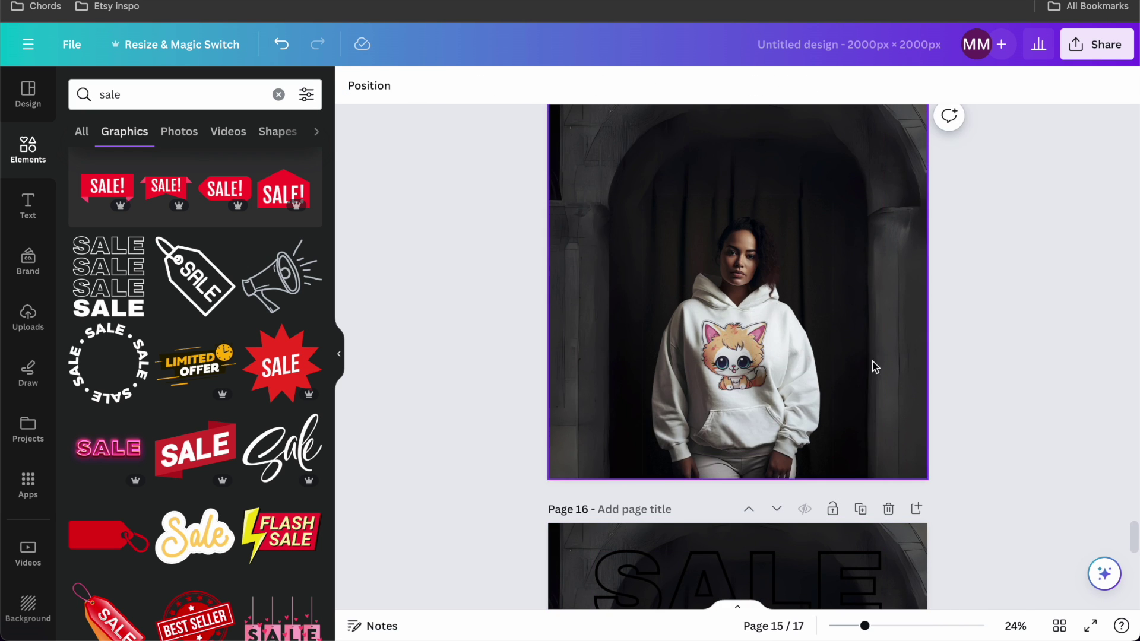
pyautogui.scroll(-4, 873, 361)
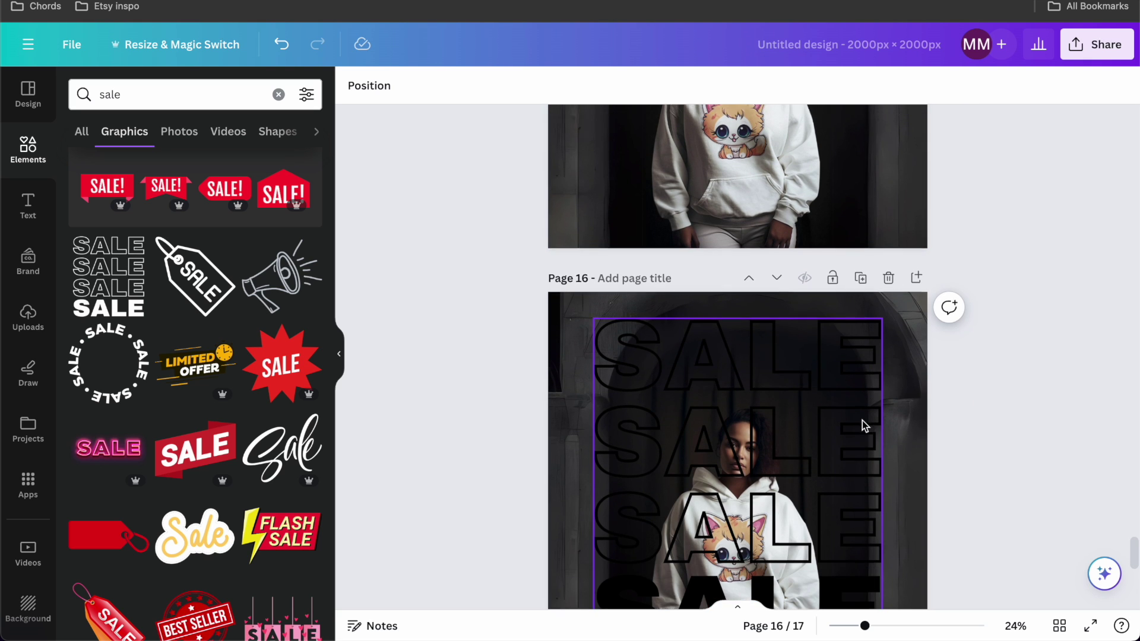
pyautogui.scroll(5, 862, 420)
pyautogui.click(861, 152)
pyautogui.click(765, 362)
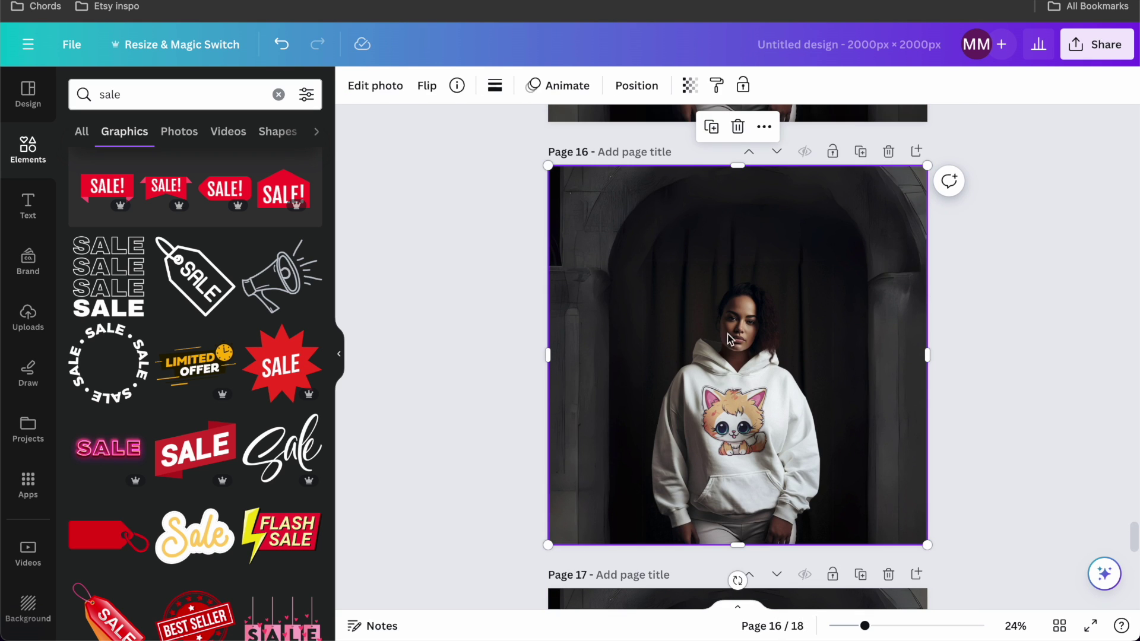
# Cut out the woman with Magic Grab and move her to the page's right edge.
pyautogui.scroll(-3, 671, 294)
pyautogui.scroll(4, 671, 294)
pyautogui.click(363, 89)
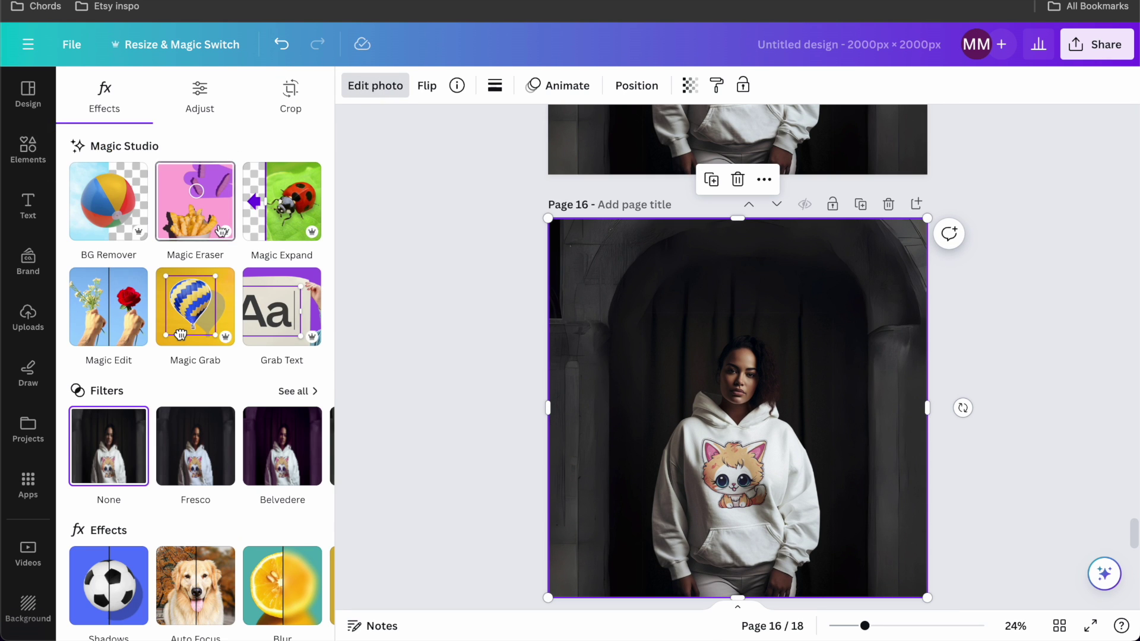
pyautogui.click(197, 314)
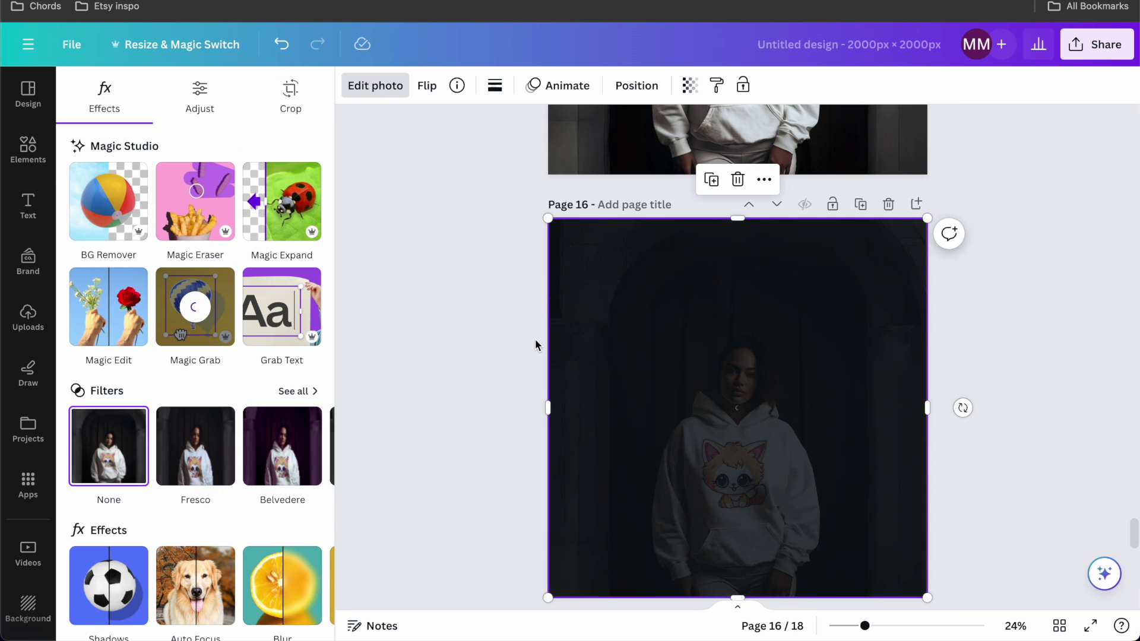
pyautogui.scroll(-2, 535, 340)
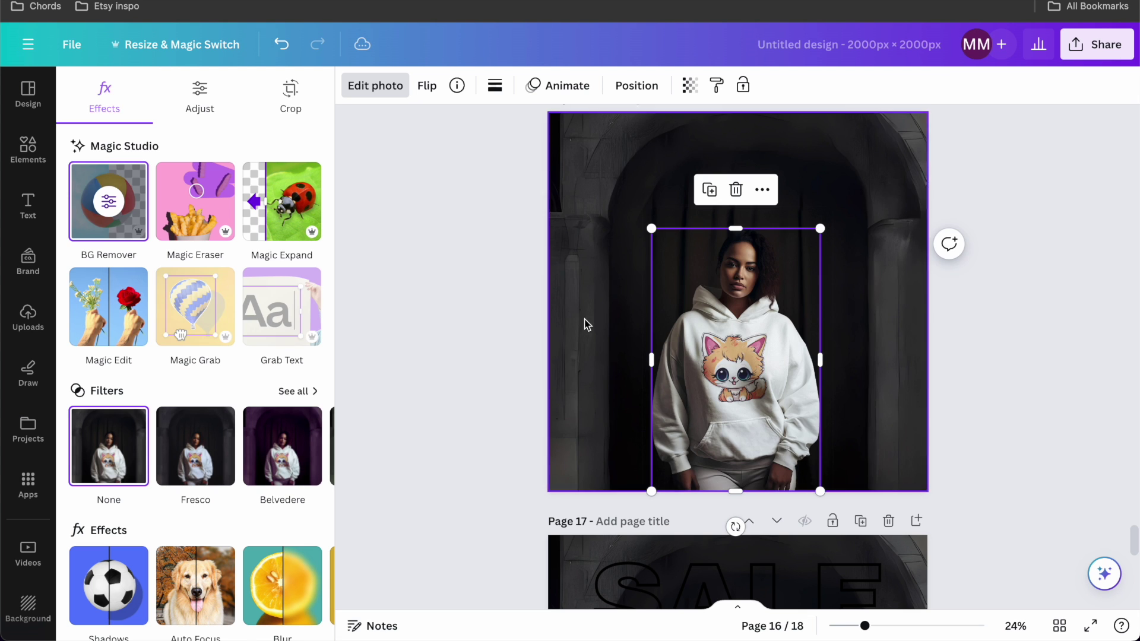
pyautogui.moveTo(780, 349); pyautogui.dragTo(887, 349)
pyautogui.scroll(-3, 800, 514)
# Copy the SALE graphic from page 17 onto page 16 and make it white.
pyautogui.click(803, 522)
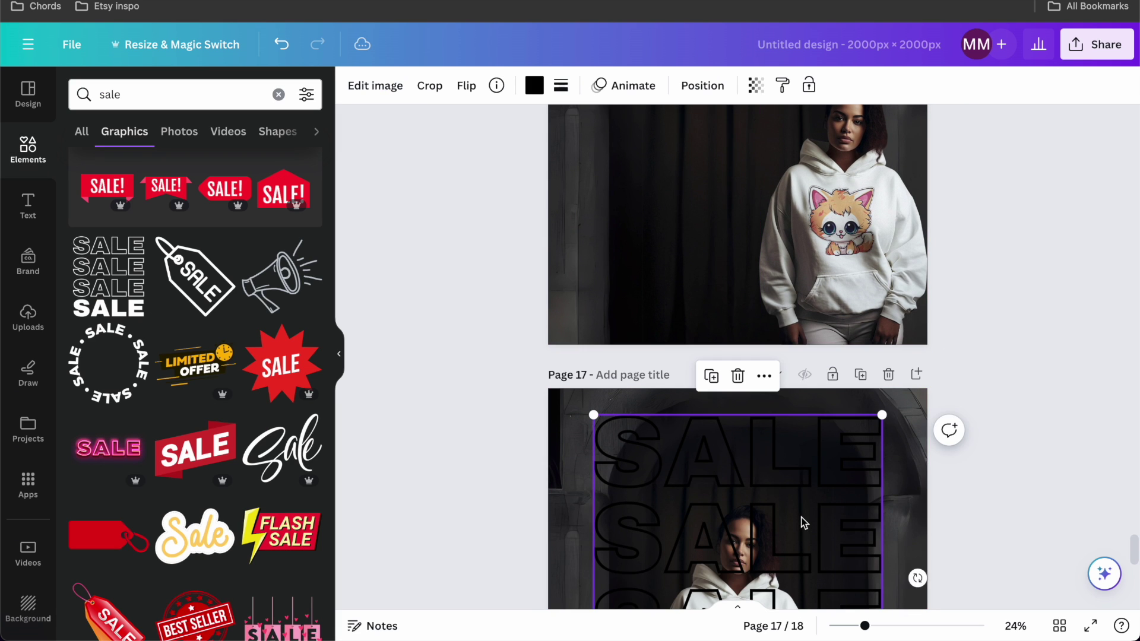
pyautogui.hotkey('ctrl', 'c')
pyautogui.scroll(5, 803, 522)
pyautogui.hotkey('ctrl', 'v')
pyautogui.scroll(-2, 810, 444)
pyautogui.click(536, 86)
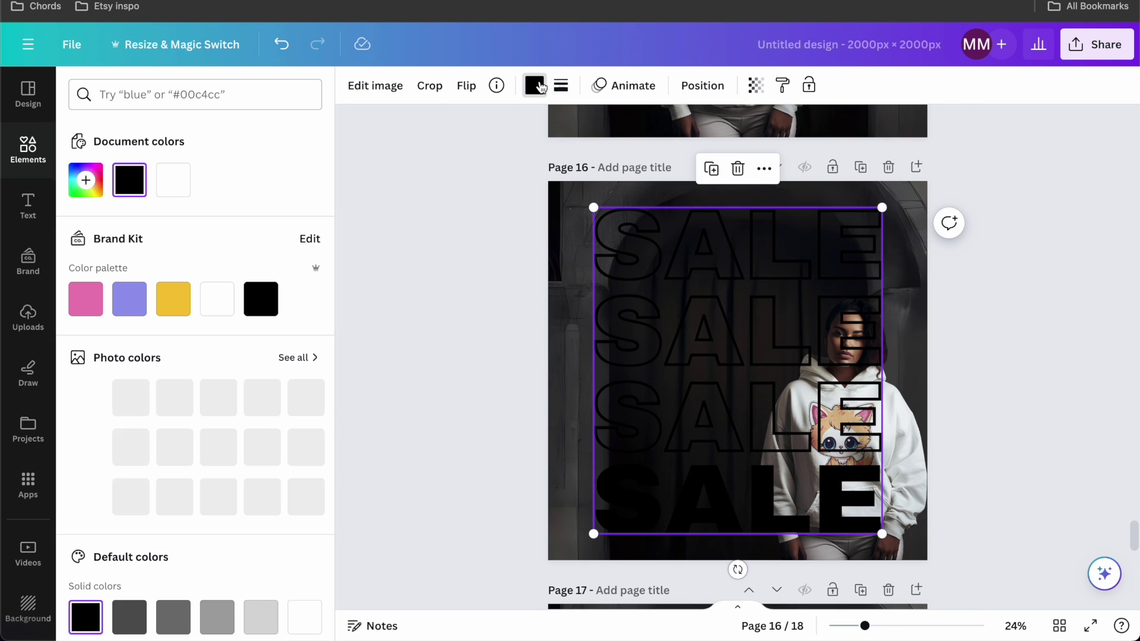
pyautogui.click(173, 180)
pyautogui.press('Escape')
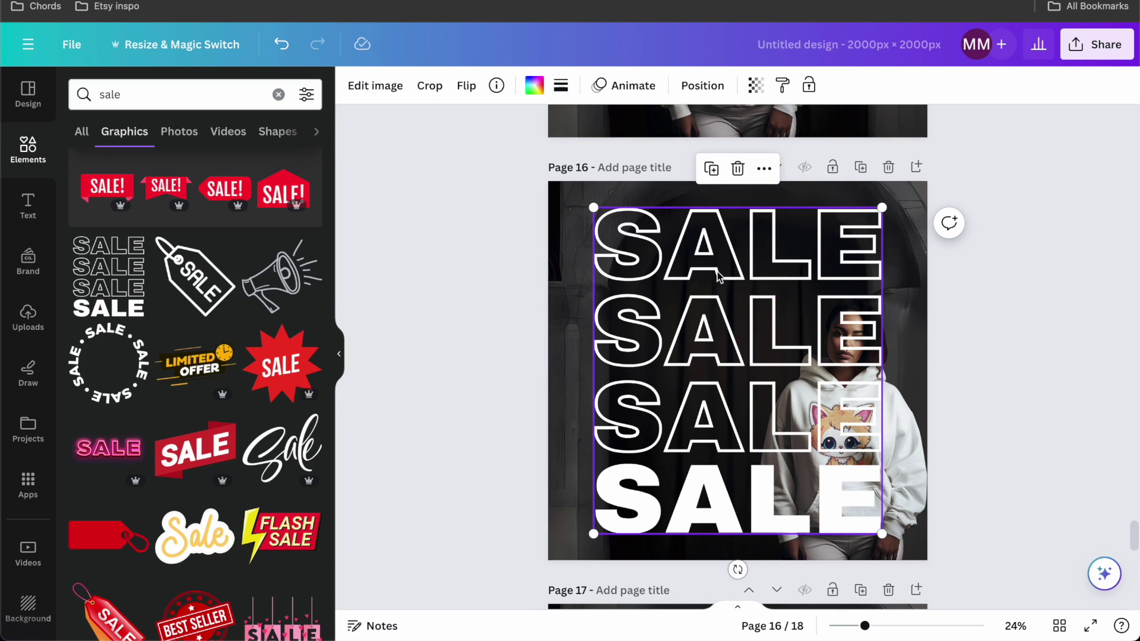
# Bring the cut-out woman to the front, then resize and centre her on the page.
pyautogui.click(919, 469)
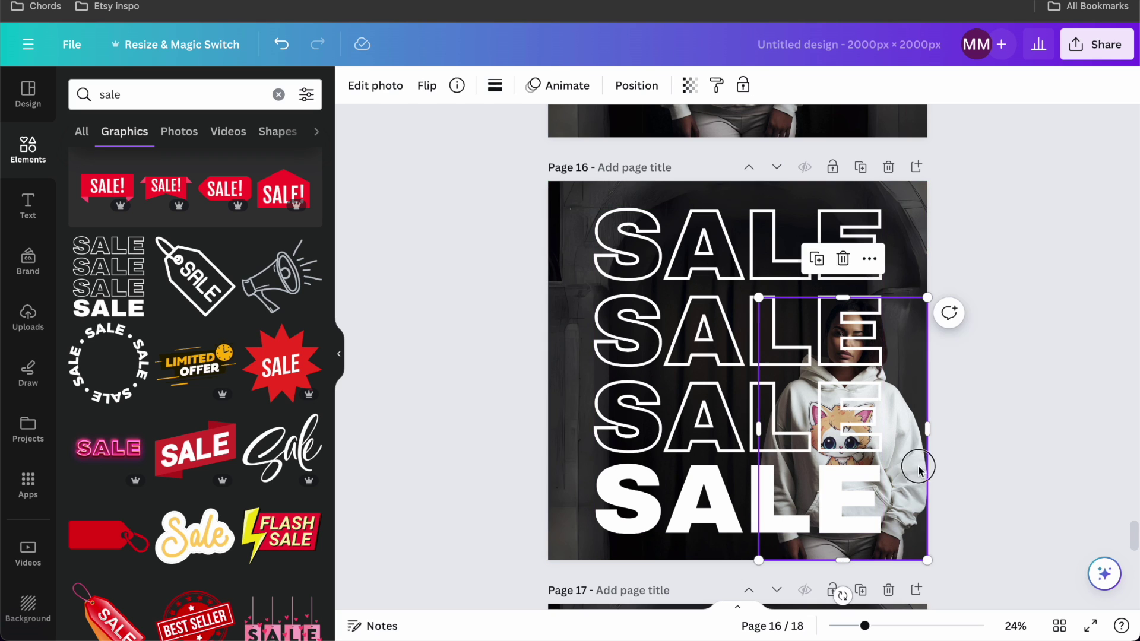
pyautogui.click(646, 77)
pyautogui.click(112, 155)
pyautogui.press('Escape')
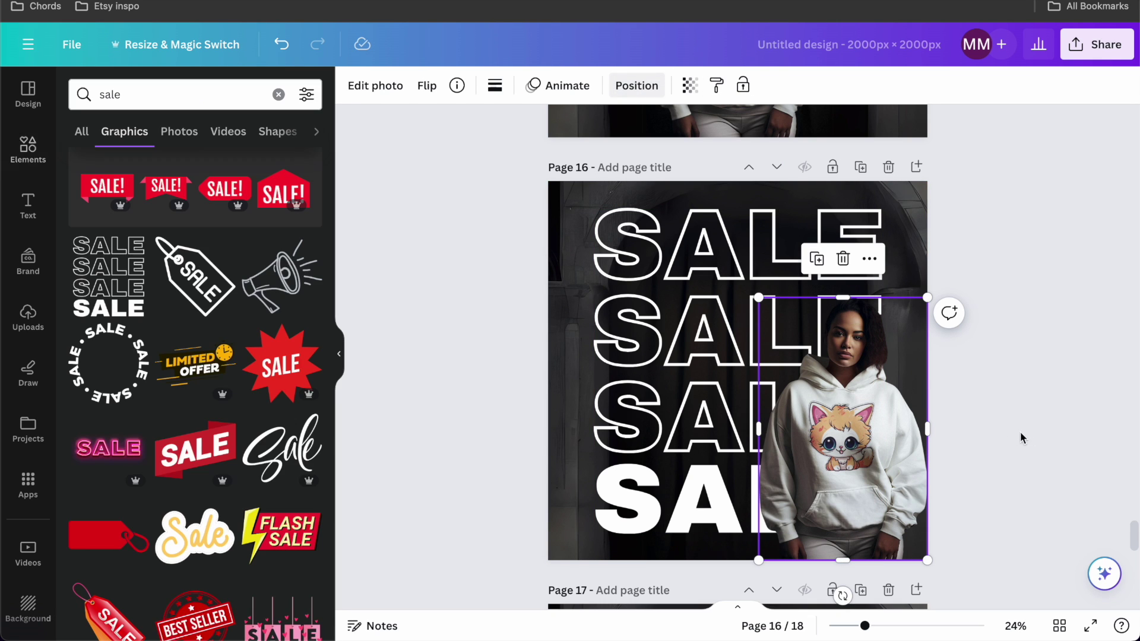
pyautogui.moveTo(841, 475); pyautogui.dragTo(735, 475)
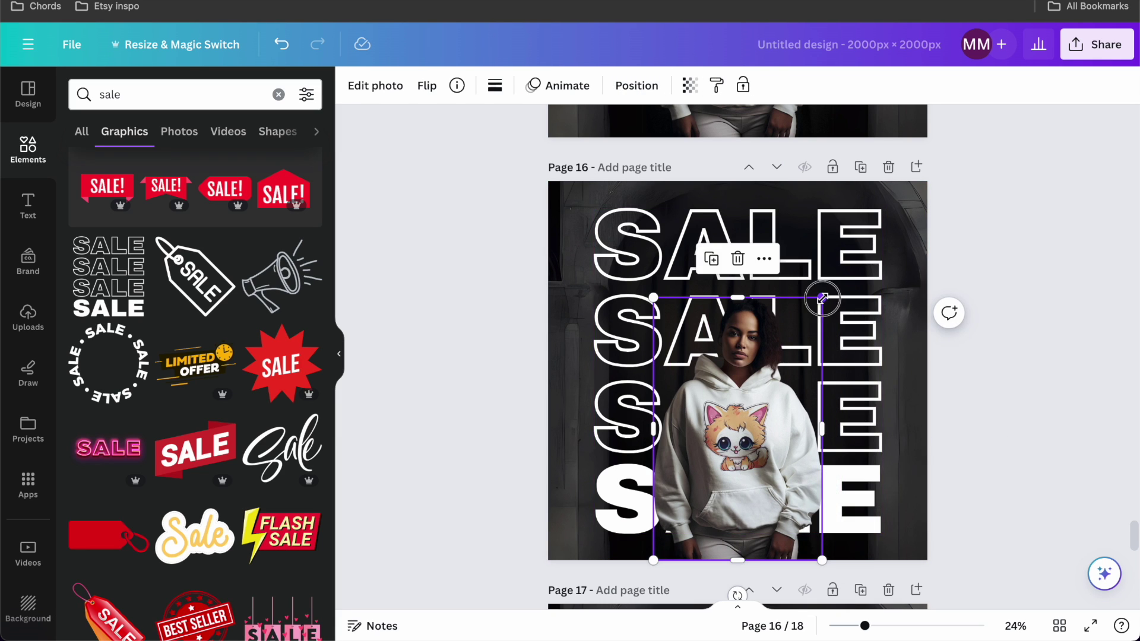
pyautogui.moveTo(821, 297); pyautogui.dragTo(790, 321)
pyautogui.moveTo(727, 442); pyautogui.dragTo(757, 431)
# Change the outlined SALE graphic's colour to yellow.
pyautogui.click(857, 252)
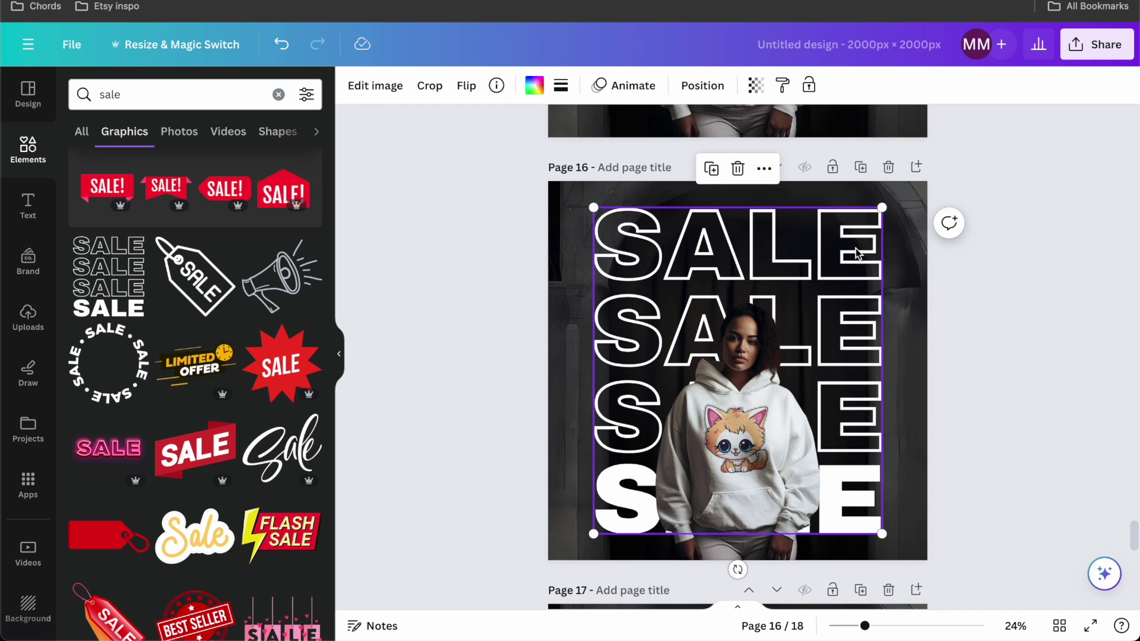
pyautogui.click(535, 85)
pyautogui.click(166, 296)
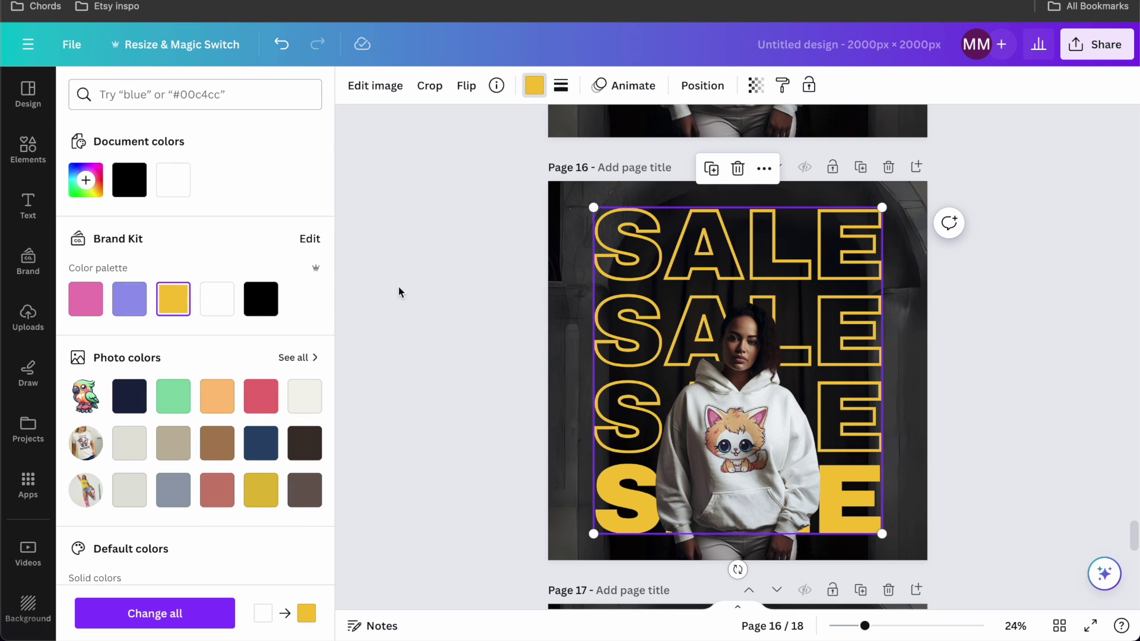
pyautogui.click(448, 365)
pyautogui.click(443, 387)
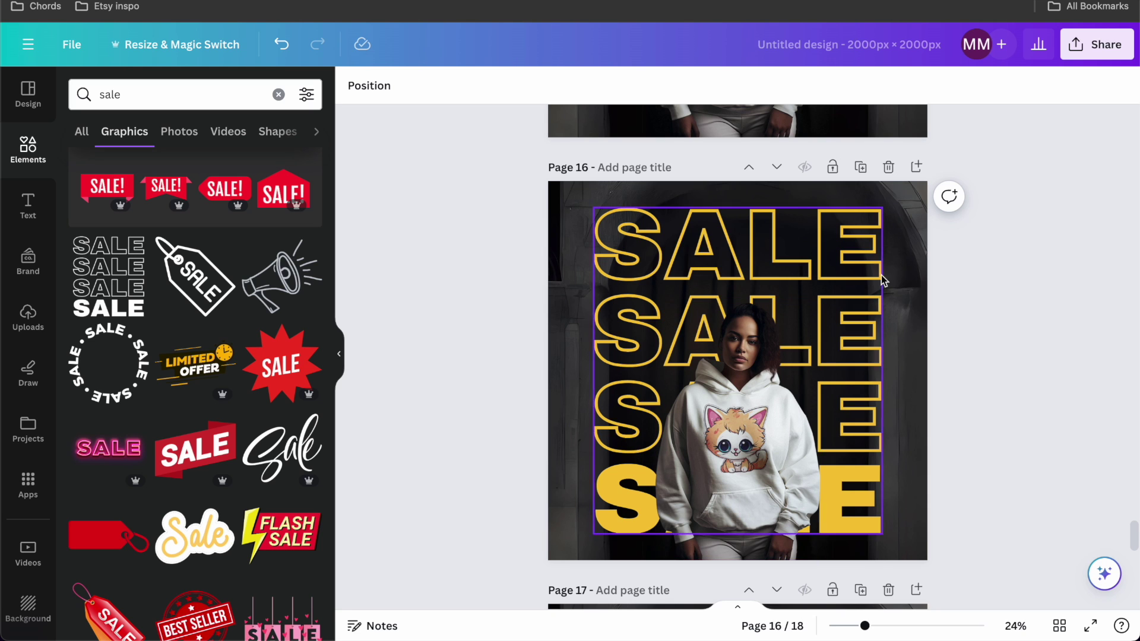
# Scroll back up through the 18 pages to page 1 with the roller-skating parrots.
pyautogui.scroll(-5, 1017, 300)
pyautogui.scroll(10, 1017, 300)
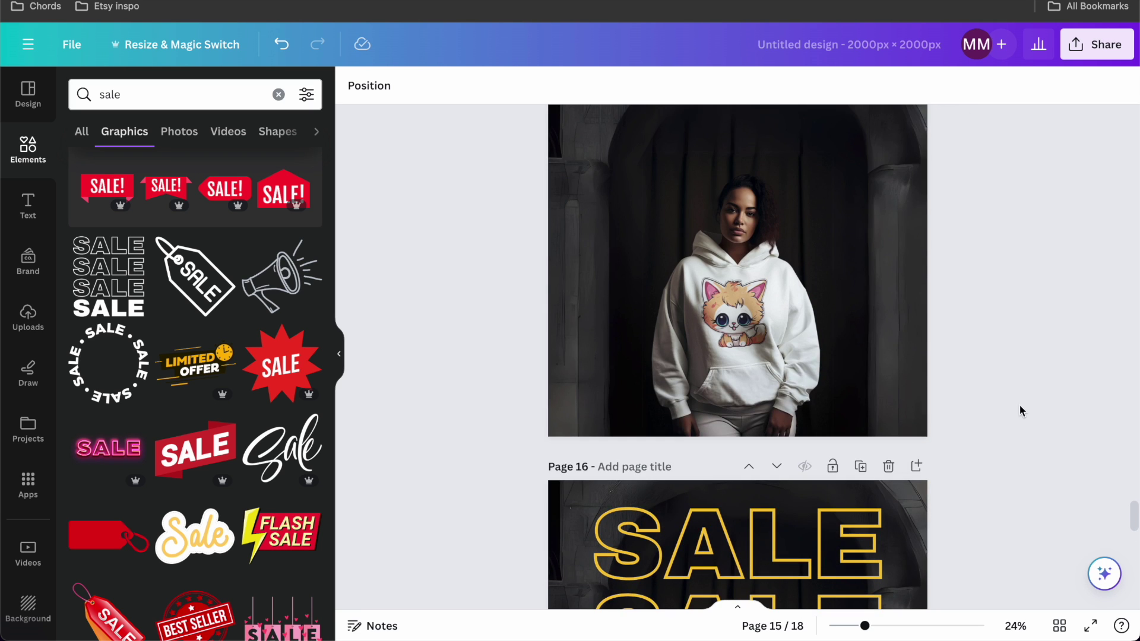
pyautogui.scroll(-8, 482, 330)
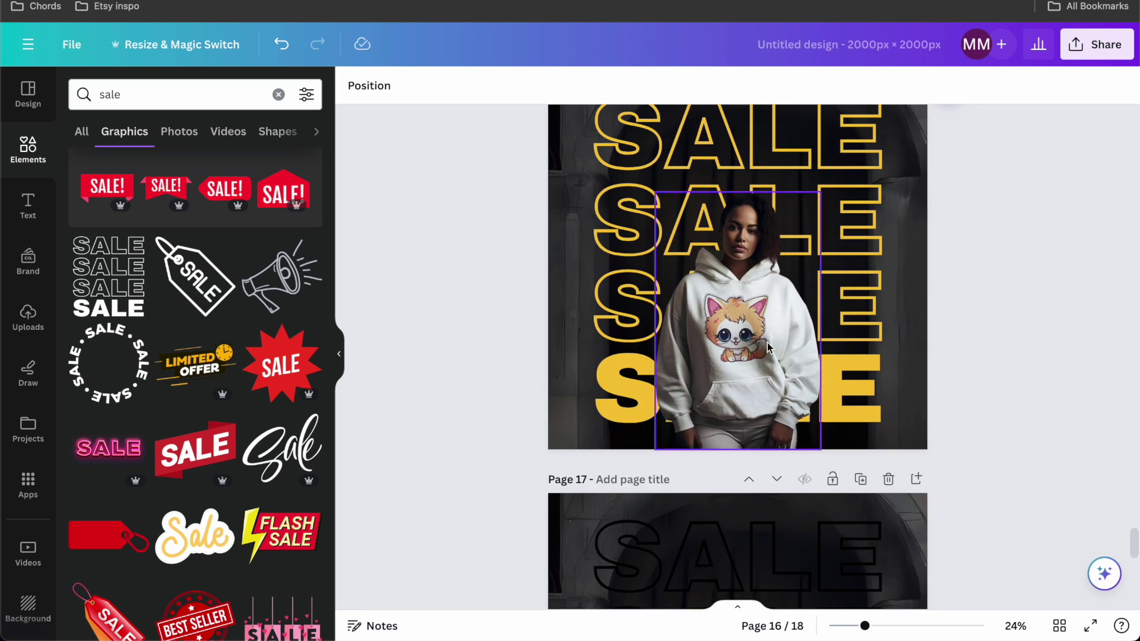
pyautogui.scroll(-15, 994, 317)
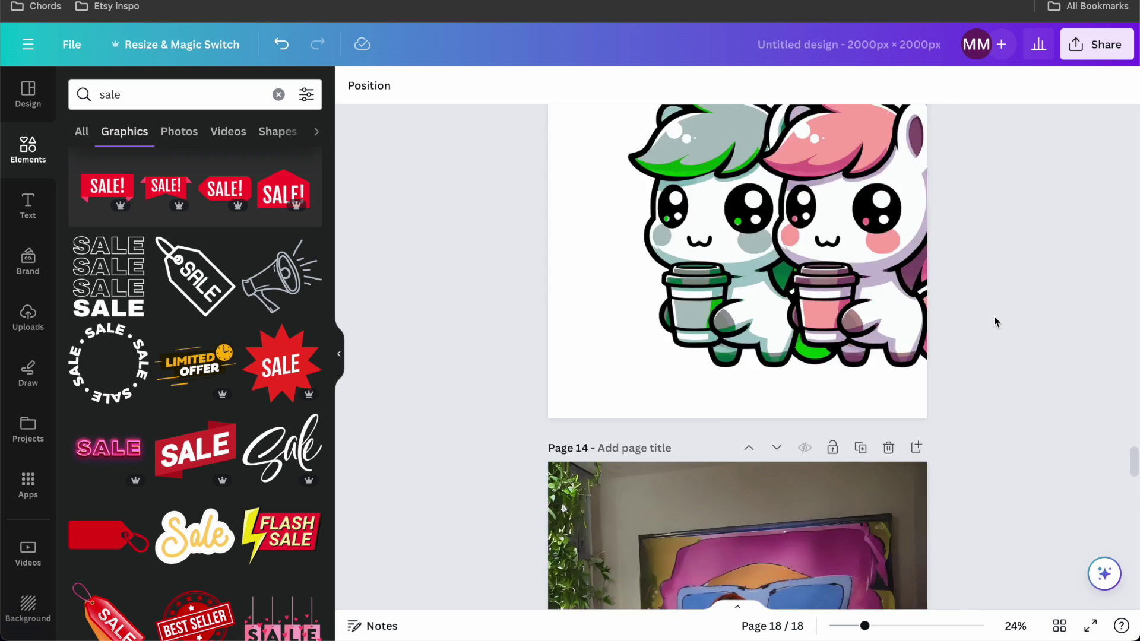
pyautogui.scroll(20, 994, 317)
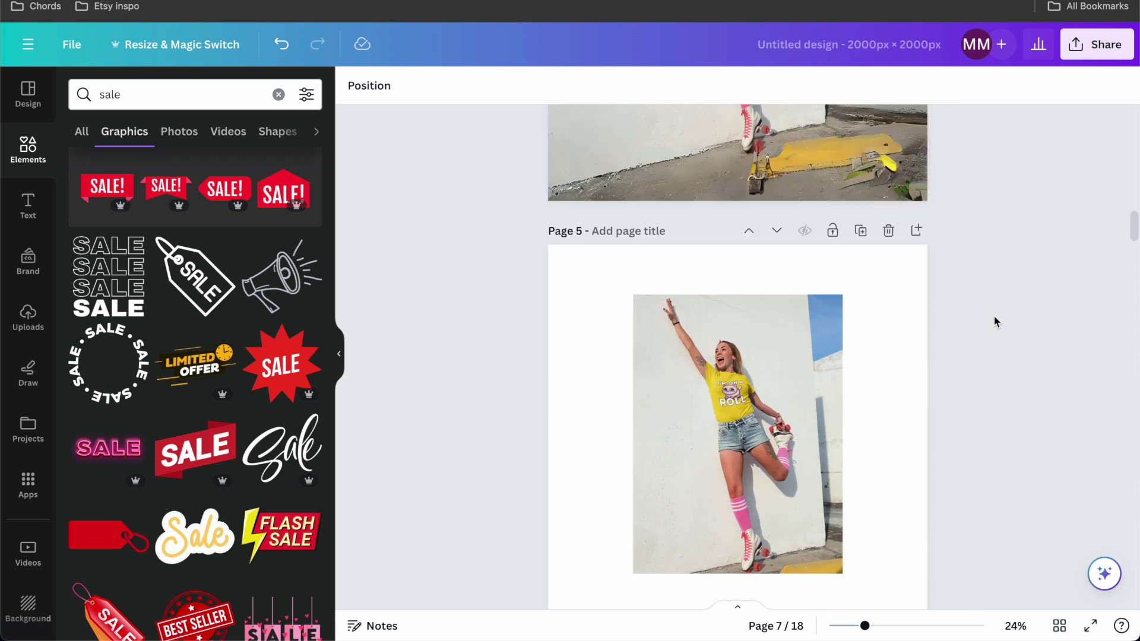
pyautogui.scroll(12, 996, 320)
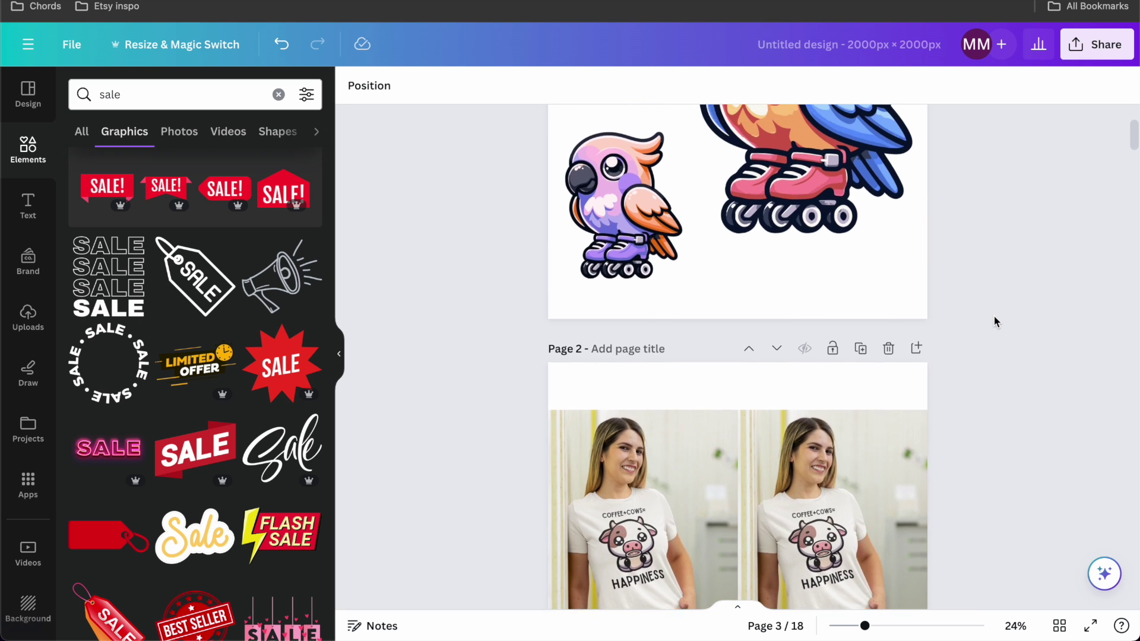
pyautogui.scroll(4, 996, 321)
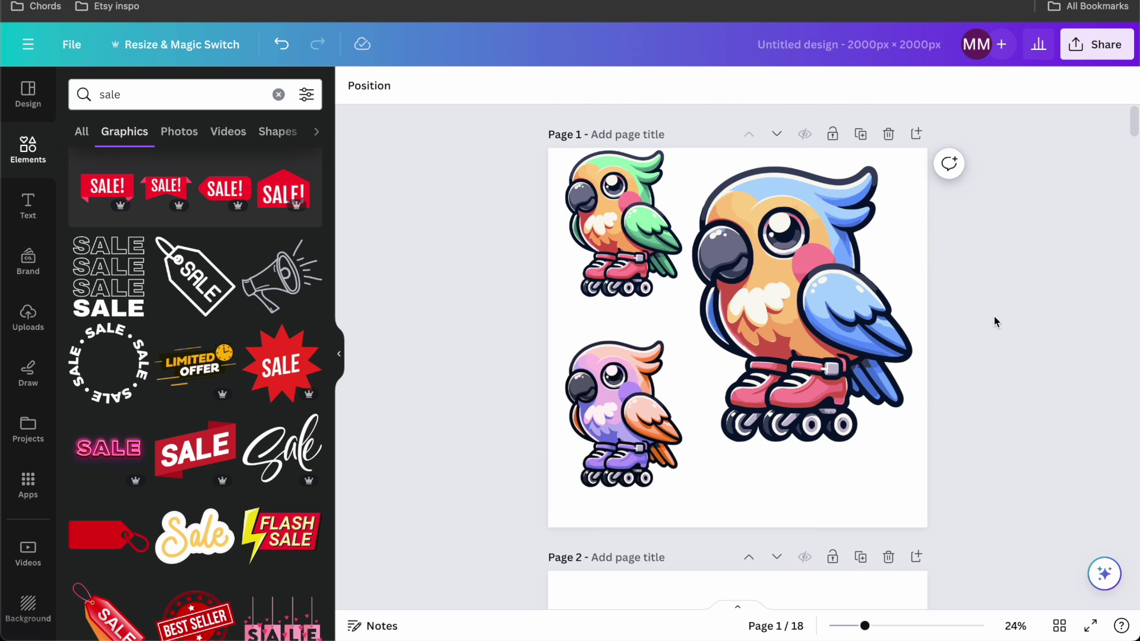